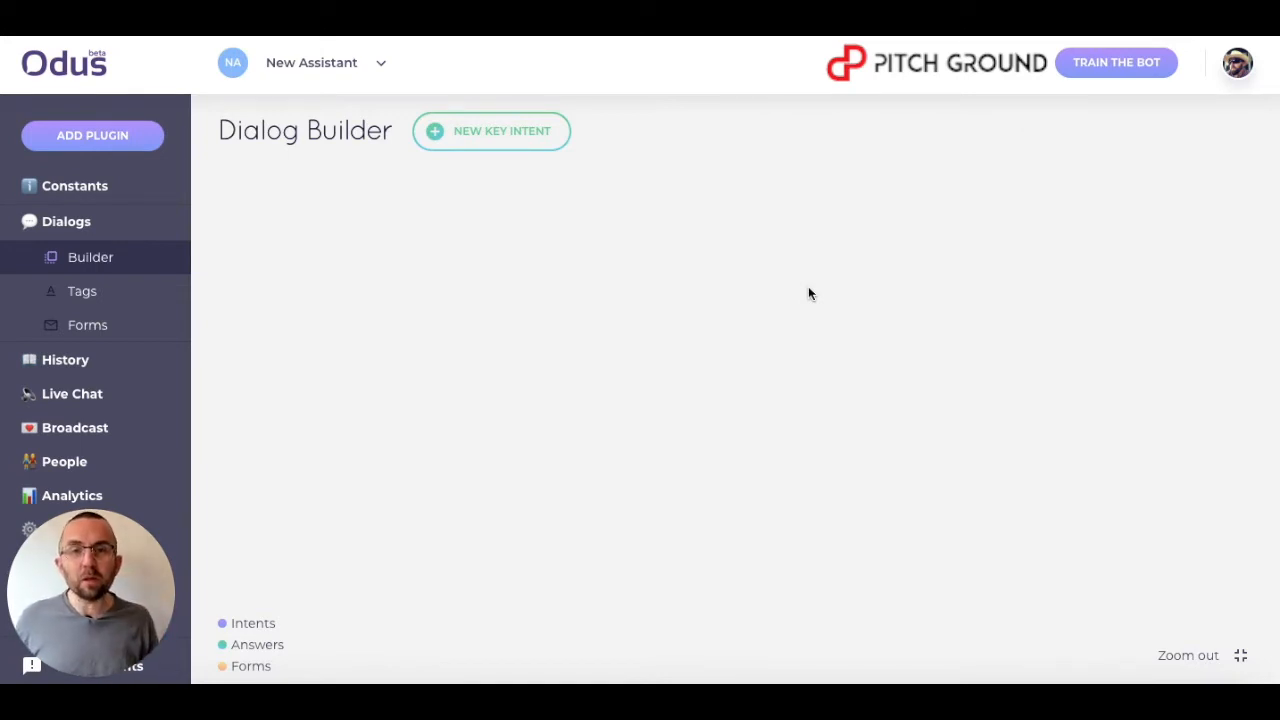
Open the tags list and create two tags named Pricing and Information.
{"action": "left_click", "coordinate": [82, 295]}
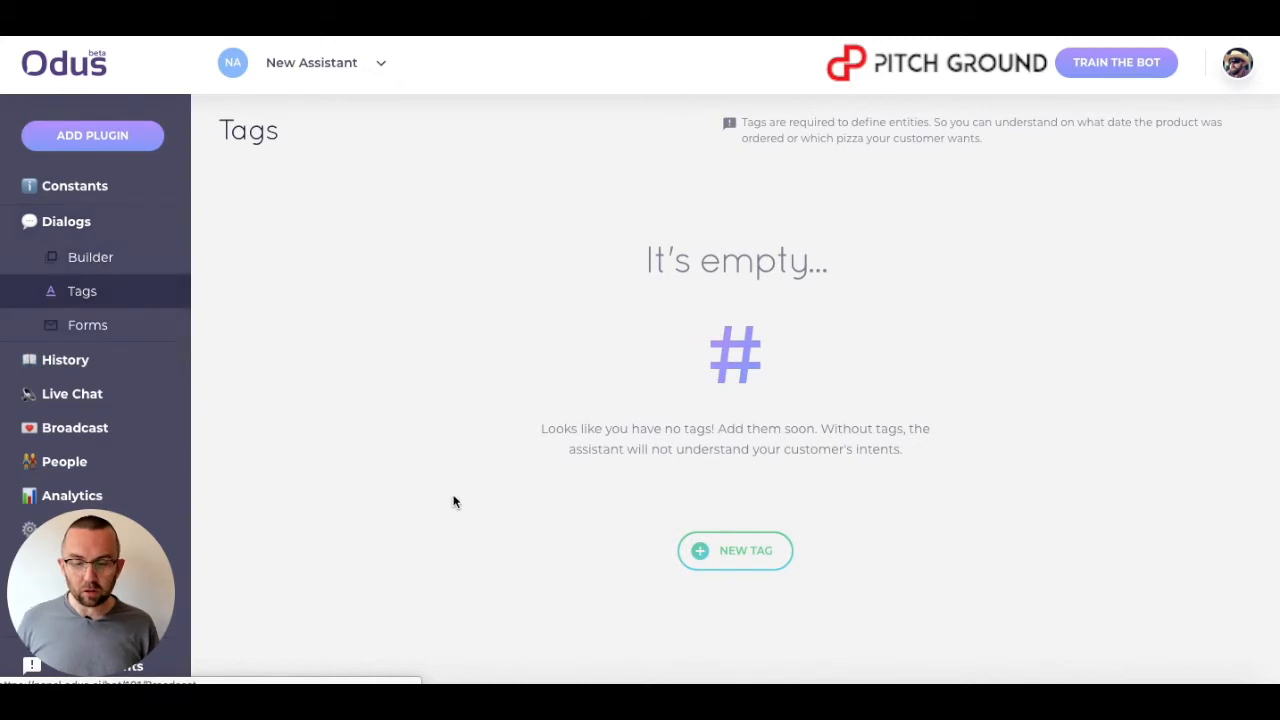
{"action": "left_click", "coordinate": [717, 558]}
{"action": "left_click", "coordinate": [314, 277]}
{"action": "type", "text": "Pricing"}
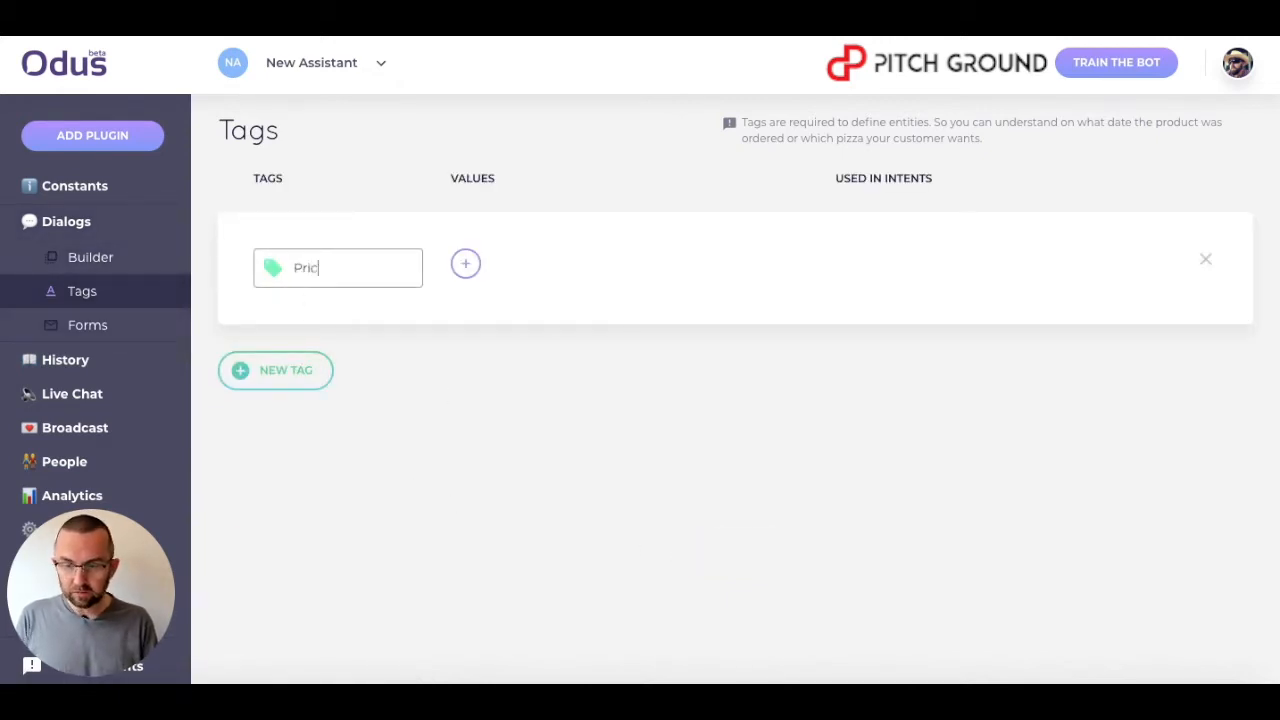
{"action": "key", "text": "Return"}
{"action": "type", "text": "Information"}
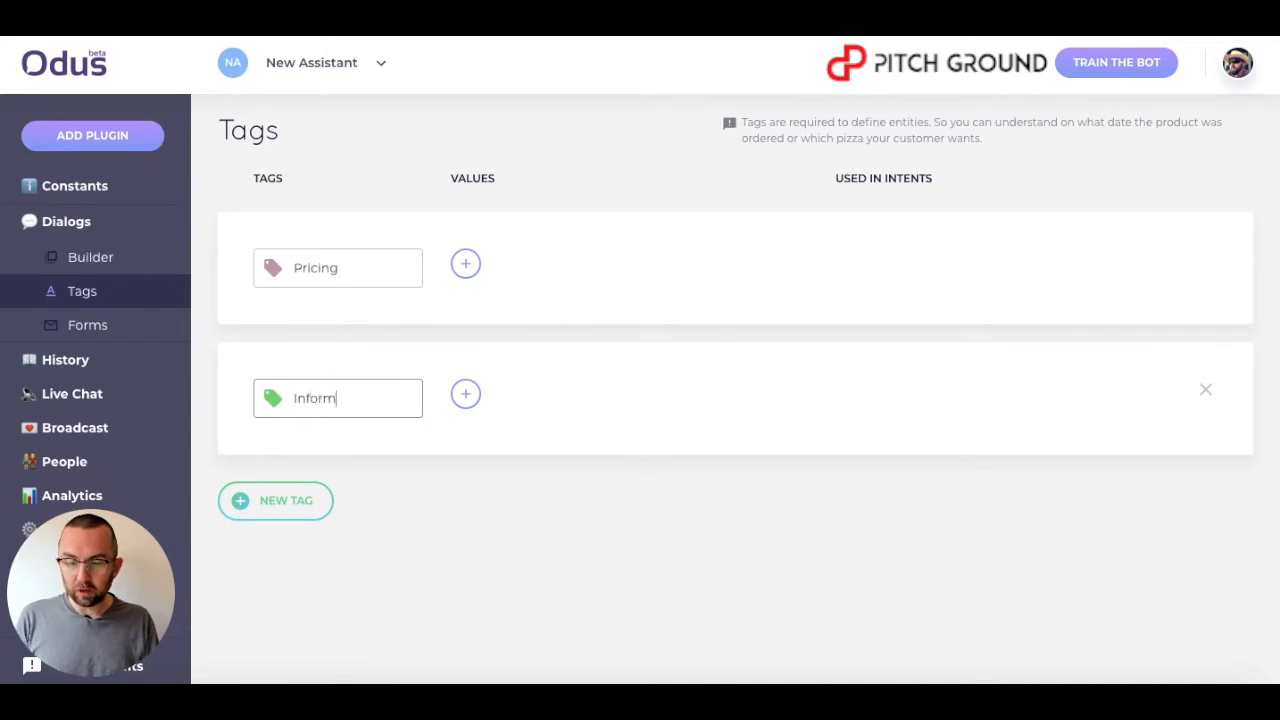
Add a third tag named Booking.
{"action": "left_click", "coordinate": [278, 500]}
{"action": "left_click", "coordinate": [304, 531]}
{"action": "type", "text": "Cookin"}
{"action": "key", "text": "BackSpace"}
{"action": "key", "text": "BackSpace"}
{"action": "key", "text": "BackSpace"}
{"action": "key", "text": "BackSpace"}
{"action": "key", "text": "BackSpace"}
{"action": "key", "text": "BackSpace"}
{"action": "type", "text": "Booking"}
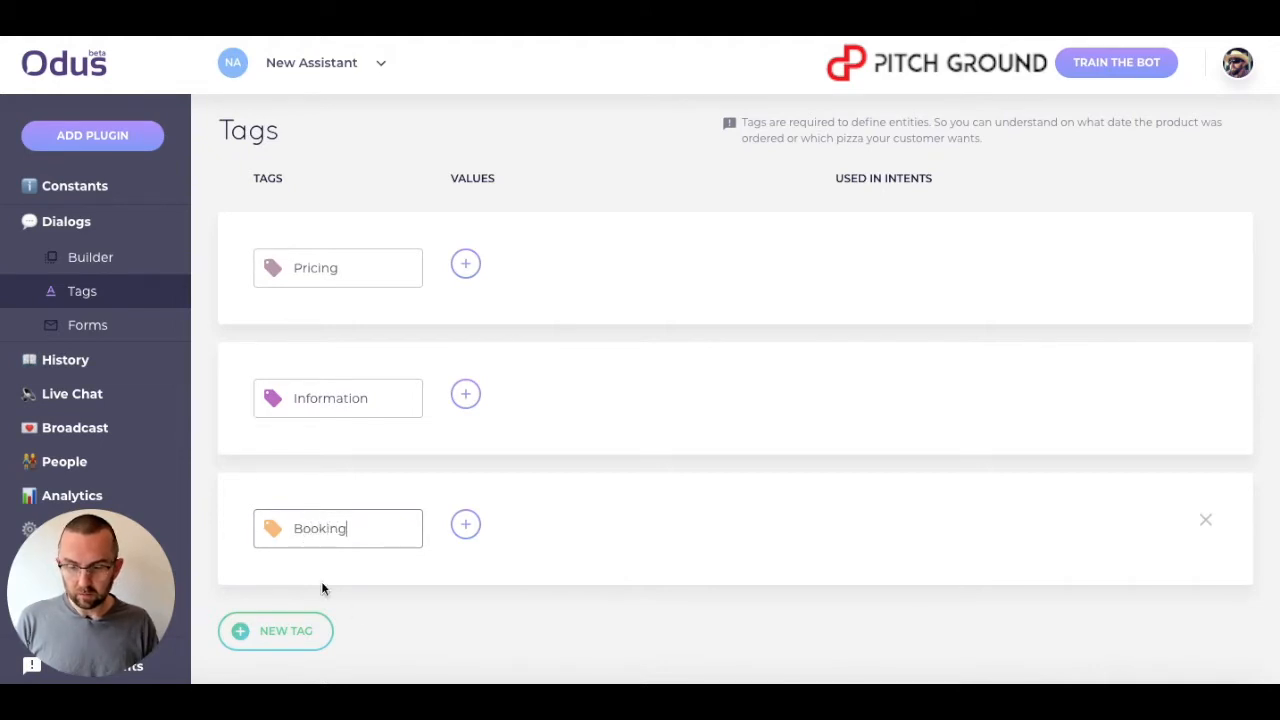
{"action": "left_click", "coordinate": [455, 658]}
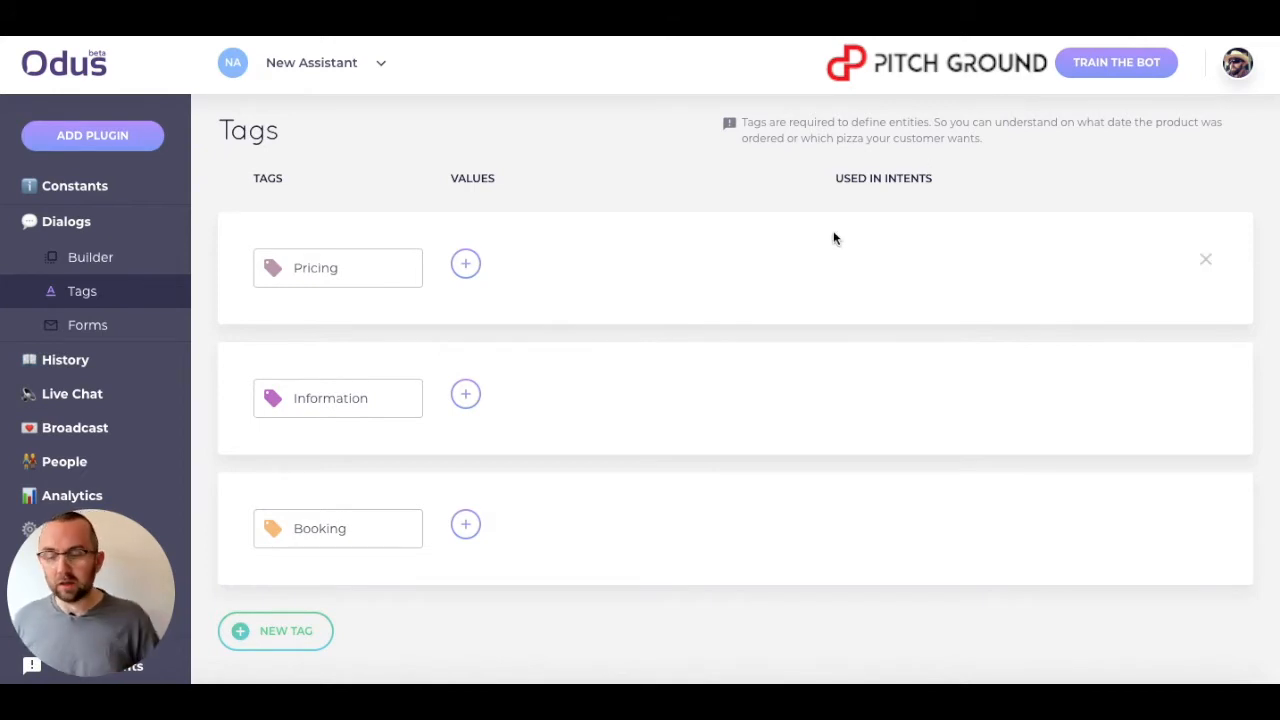
Create a new key intent block in the Dialog Builder.
{"action": "left_click", "coordinate": [94, 259]}
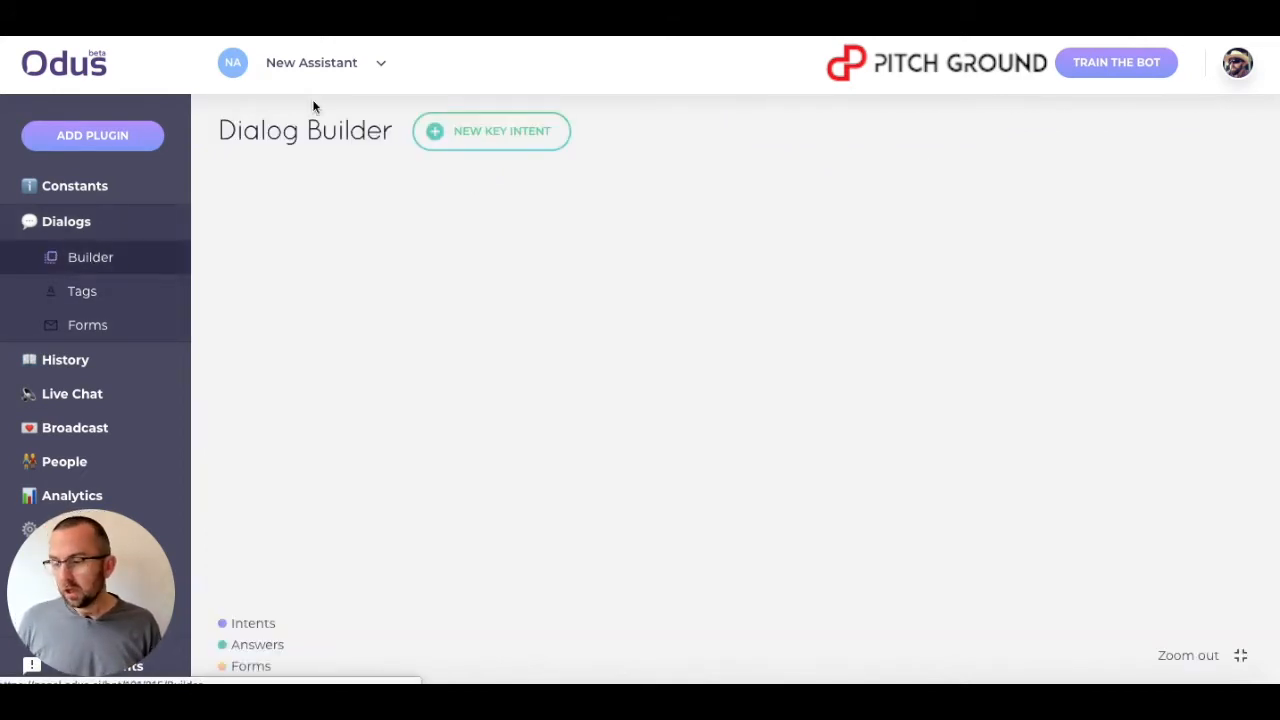
{"action": "left_click", "coordinate": [460, 131]}
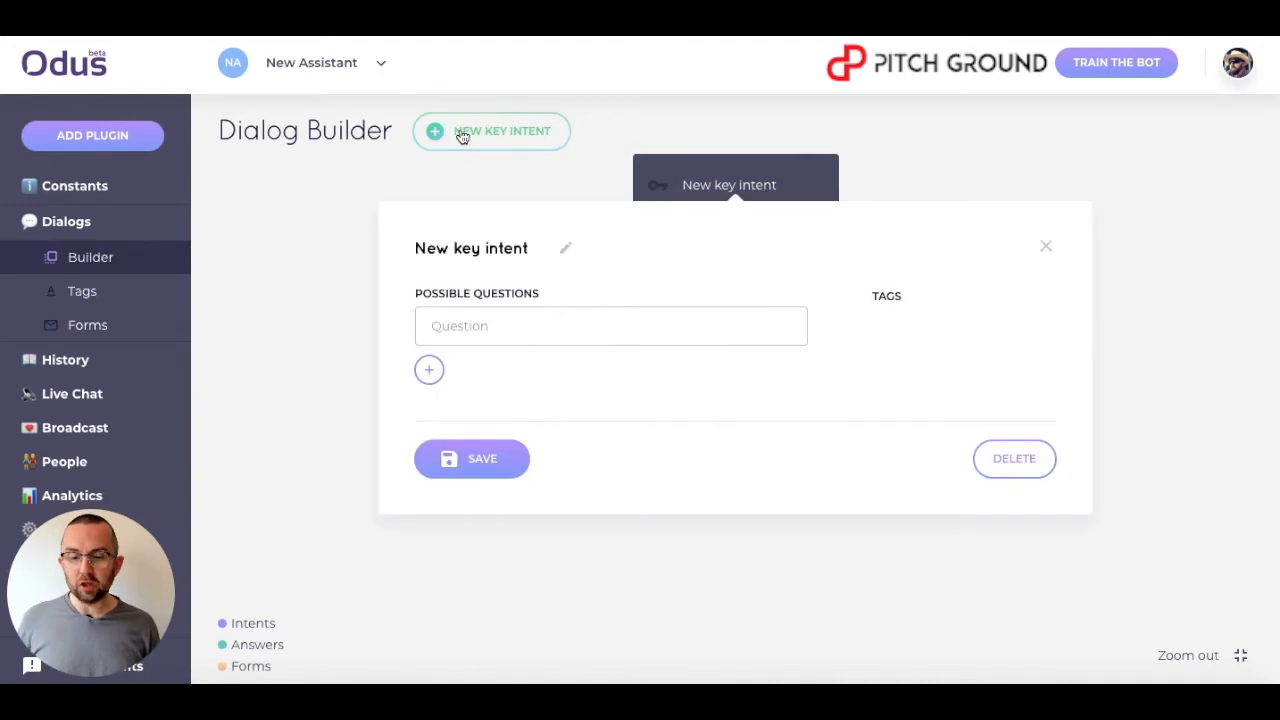
{"action": "left_click", "coordinate": [490, 325]}
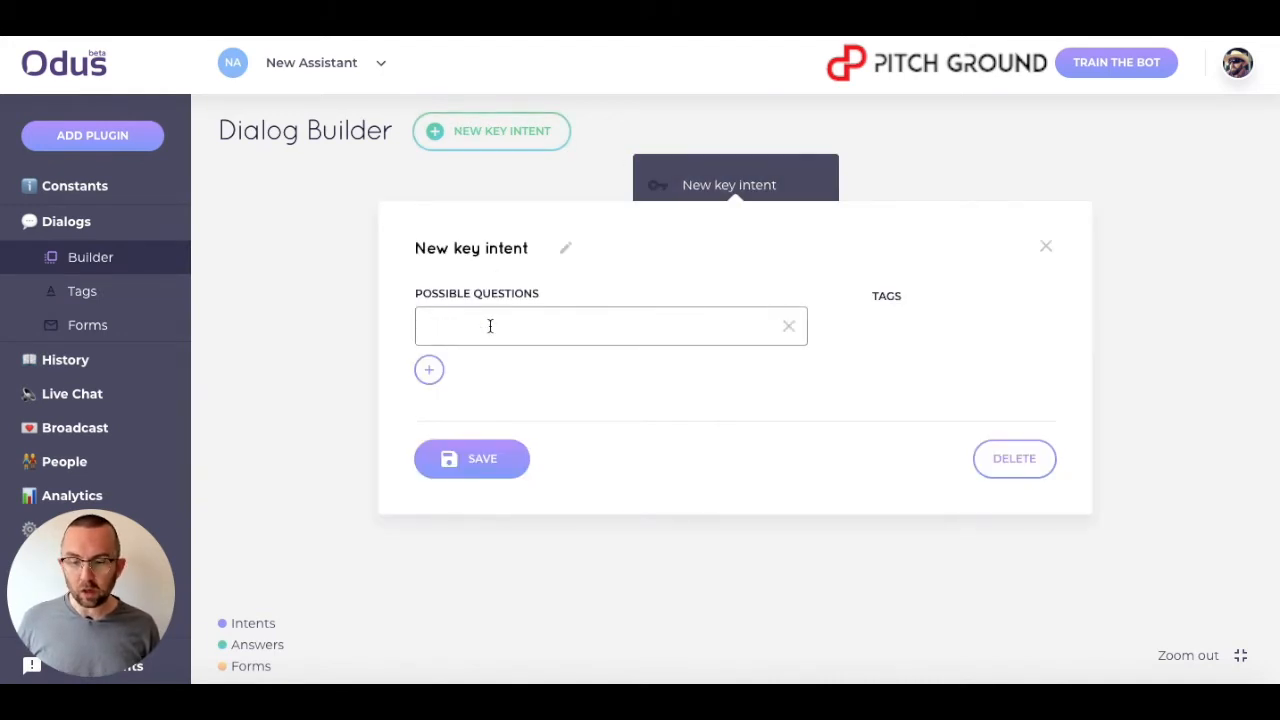
{"action": "left_click", "coordinate": [1047, 247]}
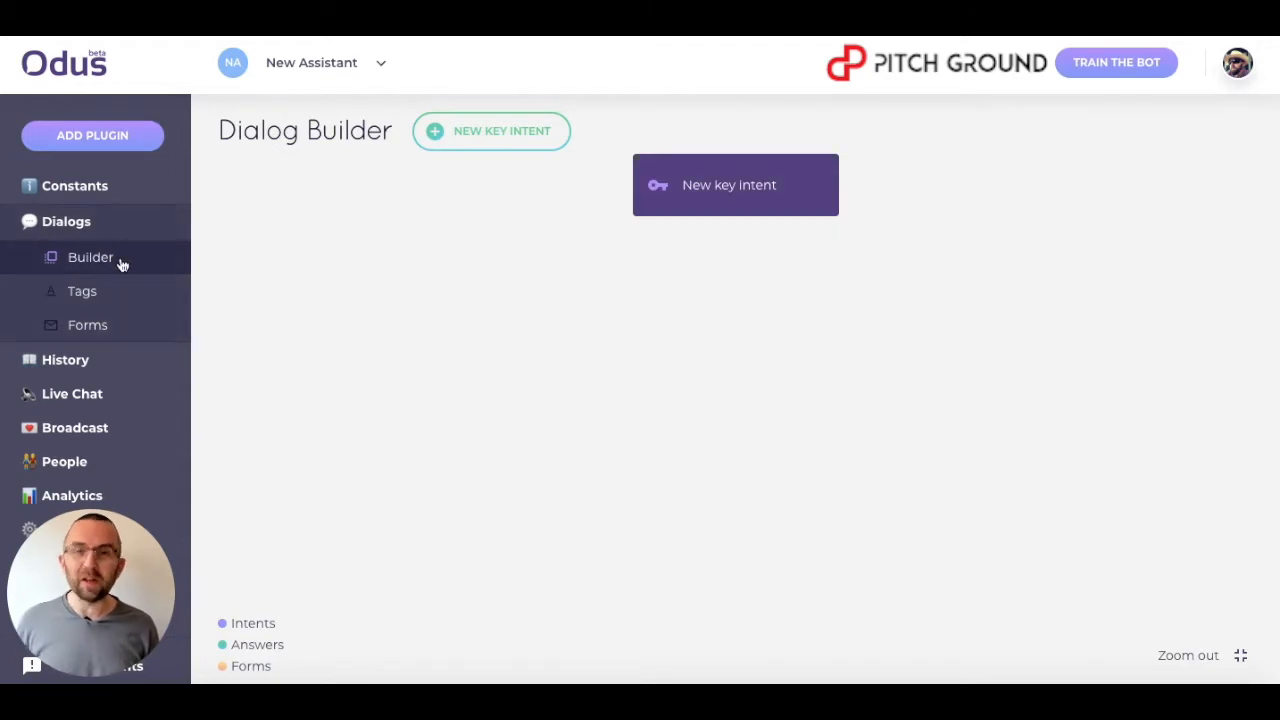
Set the welcome message to 'Hi I am <owner's name>'s personal bot, how can I help you?'.
{"action": "left_click", "coordinate": [77, 190]}
{"action": "left_click", "coordinate": [472, 505]}
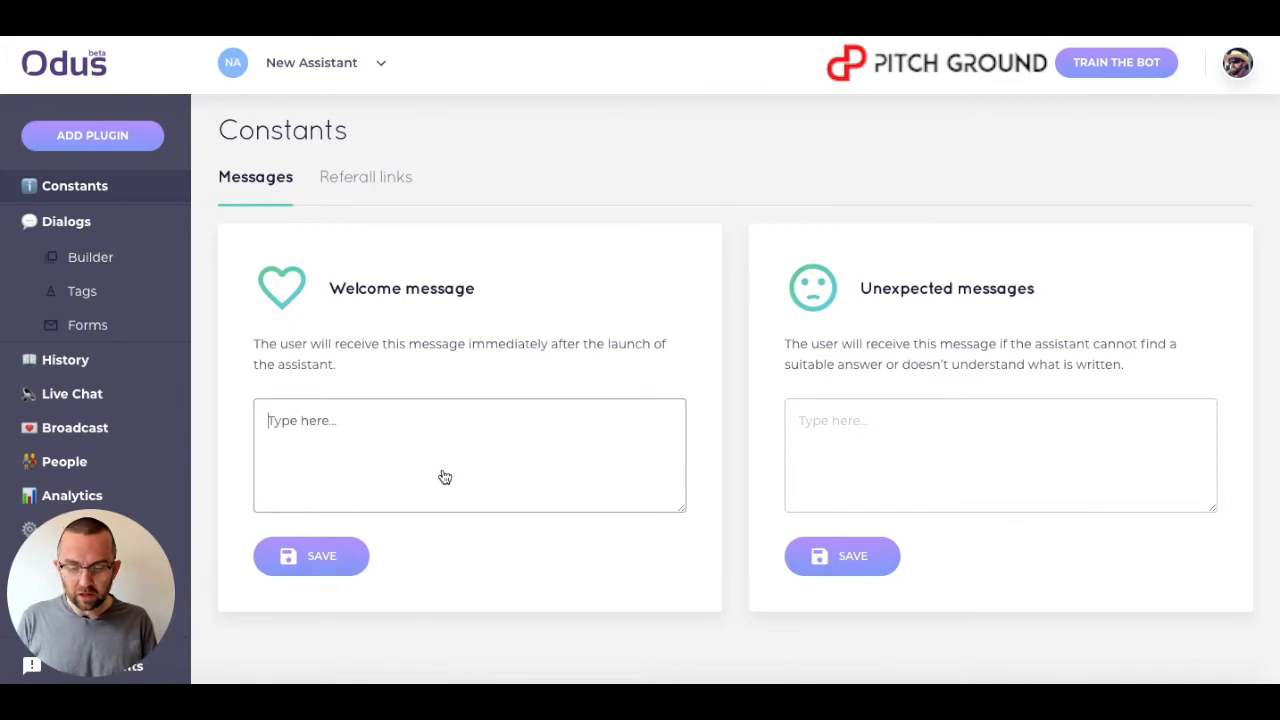
{"action": "type", "text": "Hi I am"}
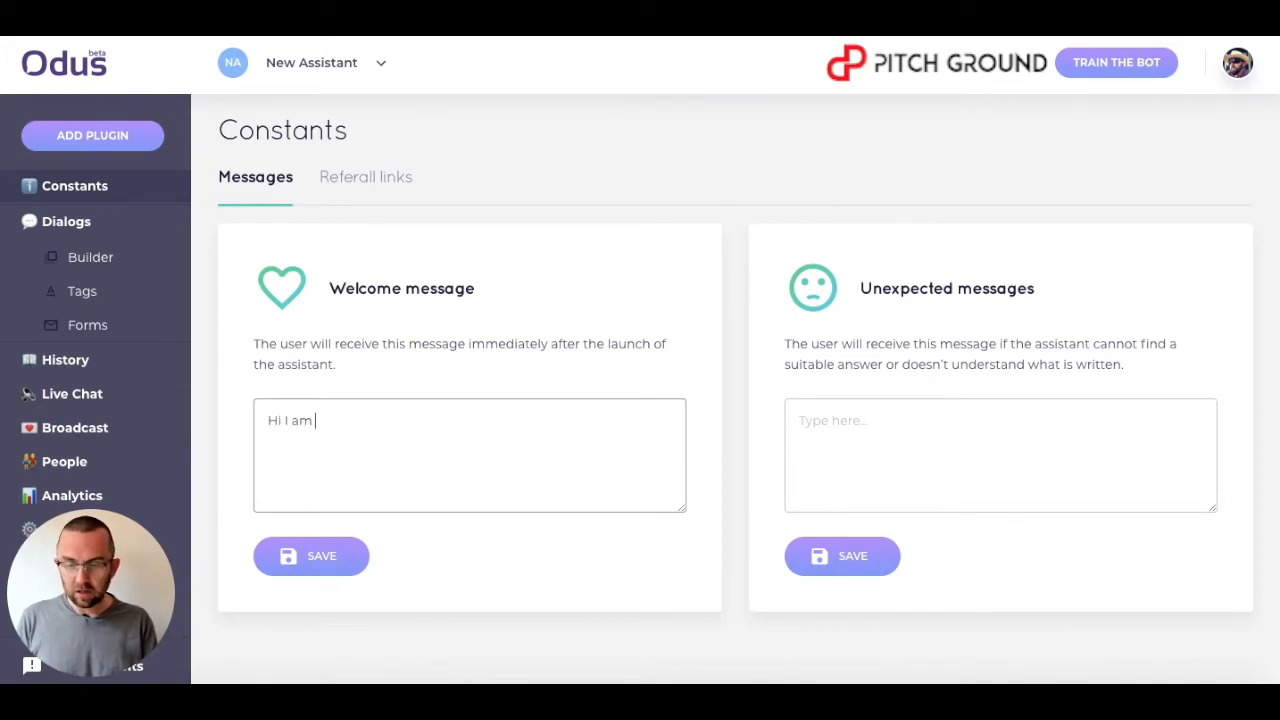
{"action": "type", "text": " Richard's per"}
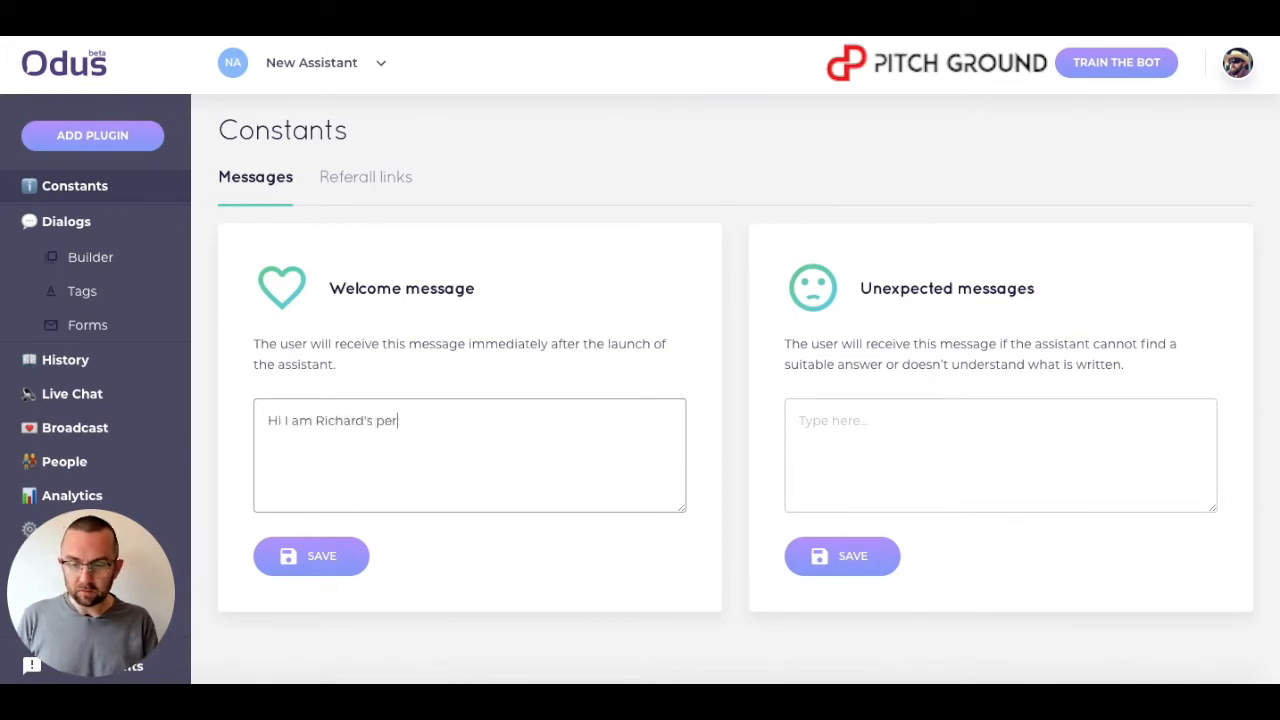
{"action": "type", "text": "sonal Bot,"}
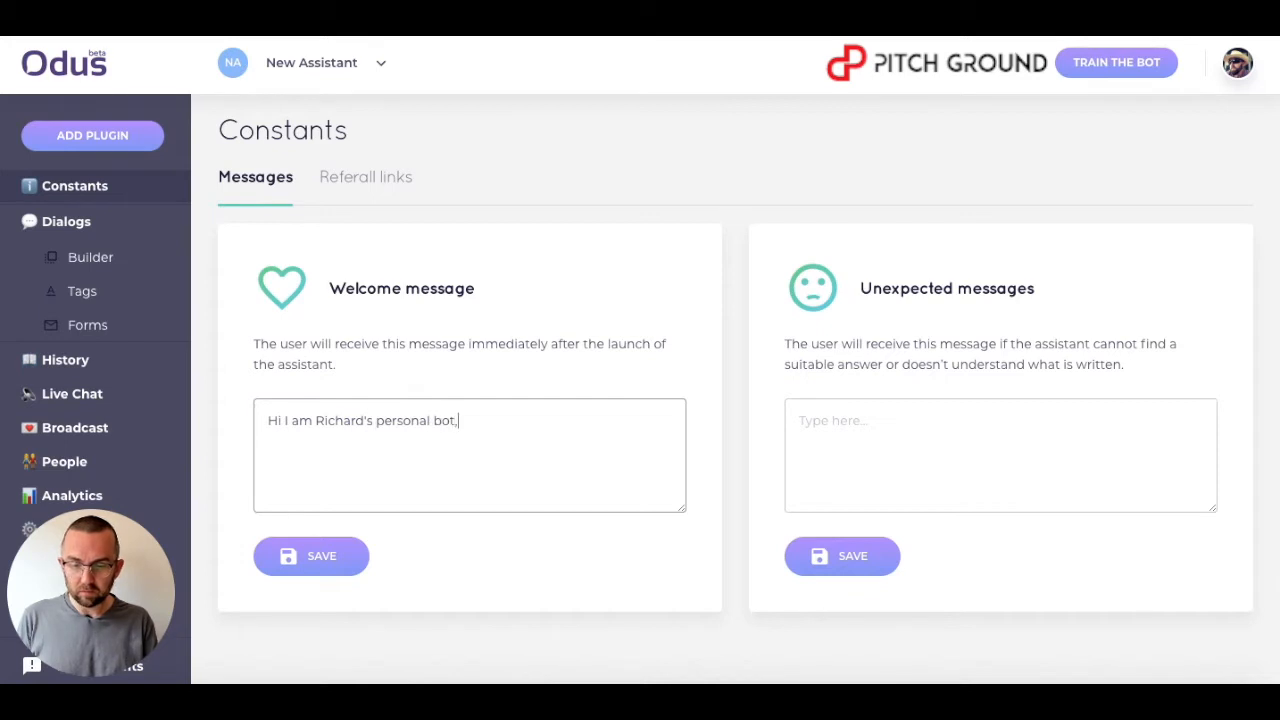
{"action": "type", "text": " how can I help you?"}
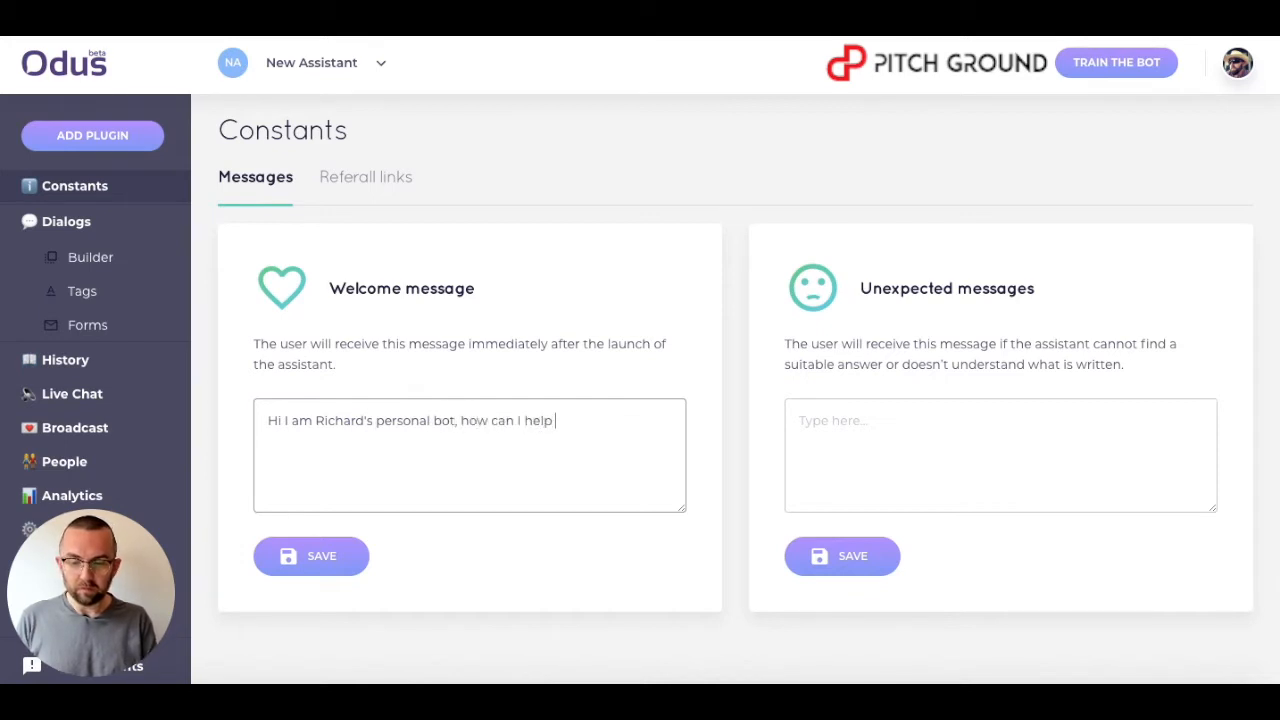
Set the unexpected message to 'I am not quite sure what you mean, can you ask again?' and save both messages.
{"action": "left_click", "coordinate": [860, 440]}
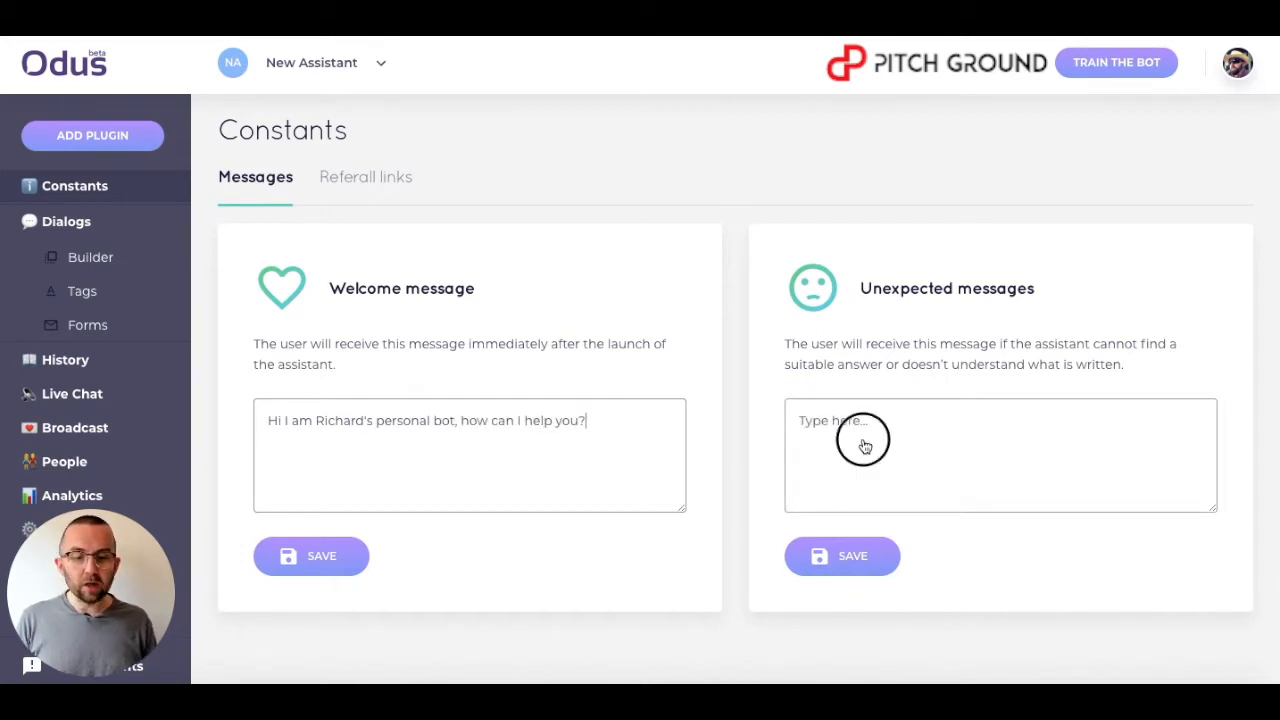
{"action": "type", "text": "I am not "}
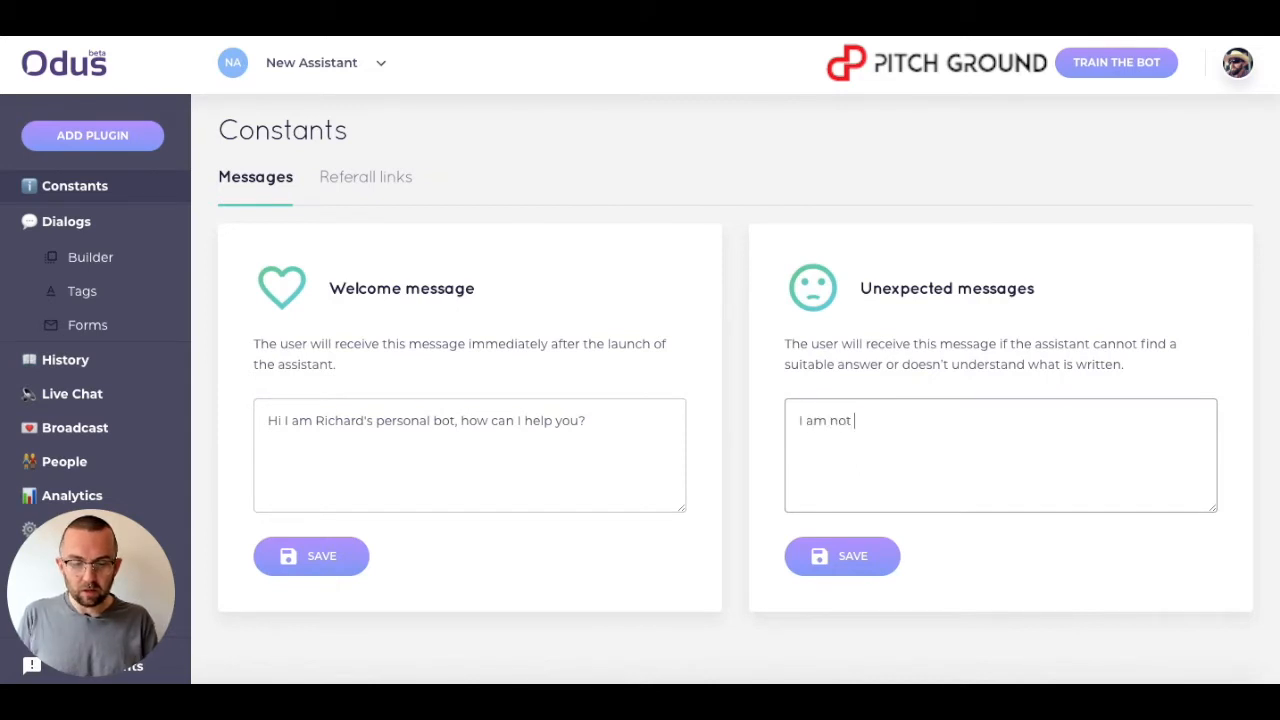
{"action": "type", "text": "quite sure "}
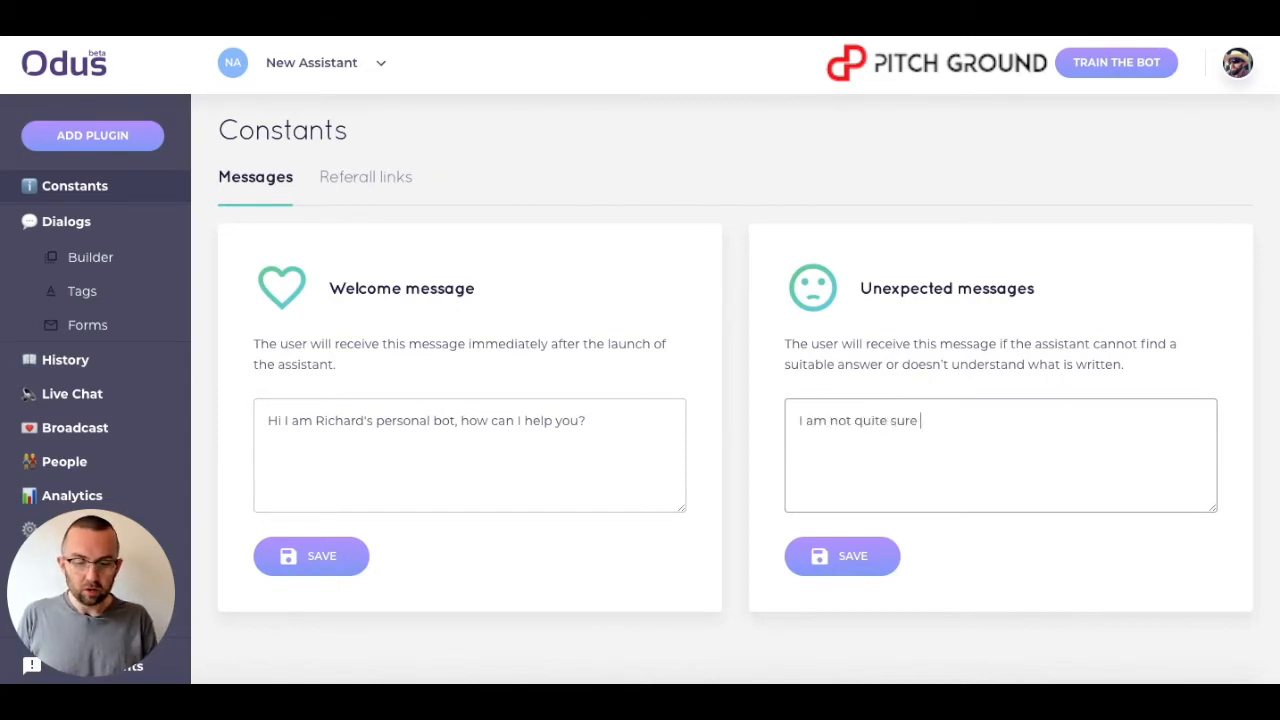
{"action": "type", "text": "what you mean"}
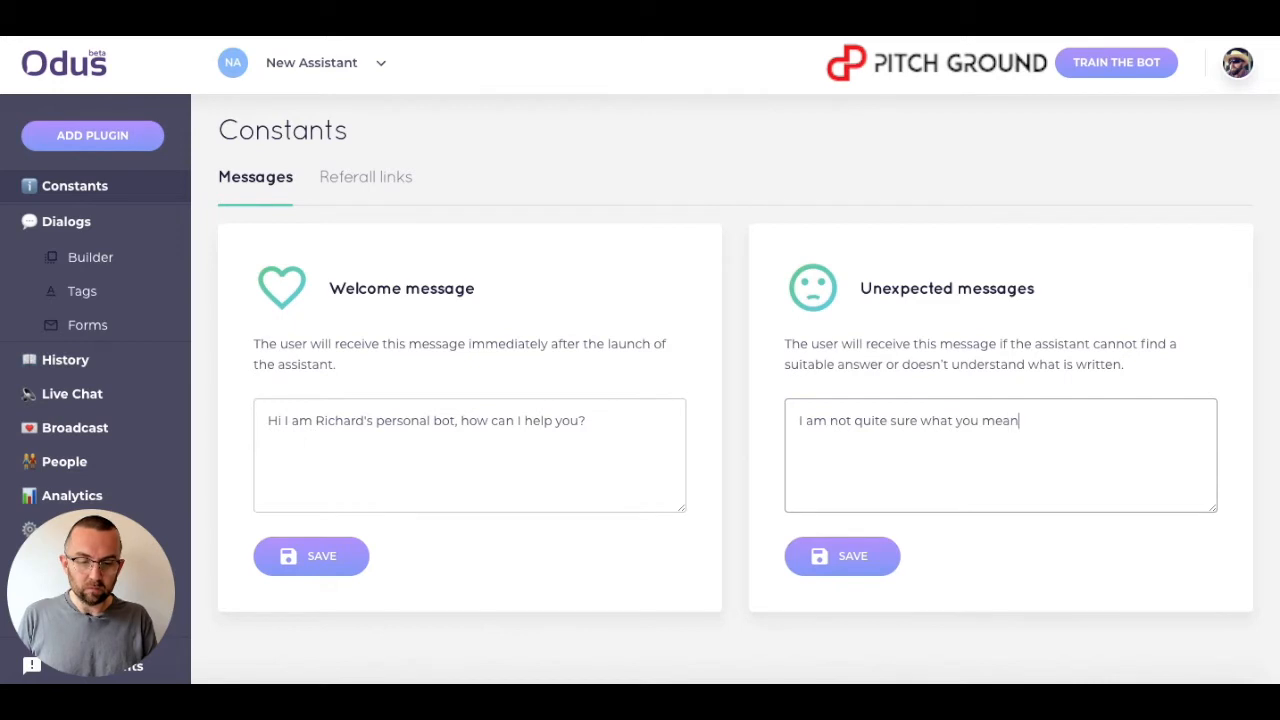
{"action": "type", "text": ", can you ask again?"}
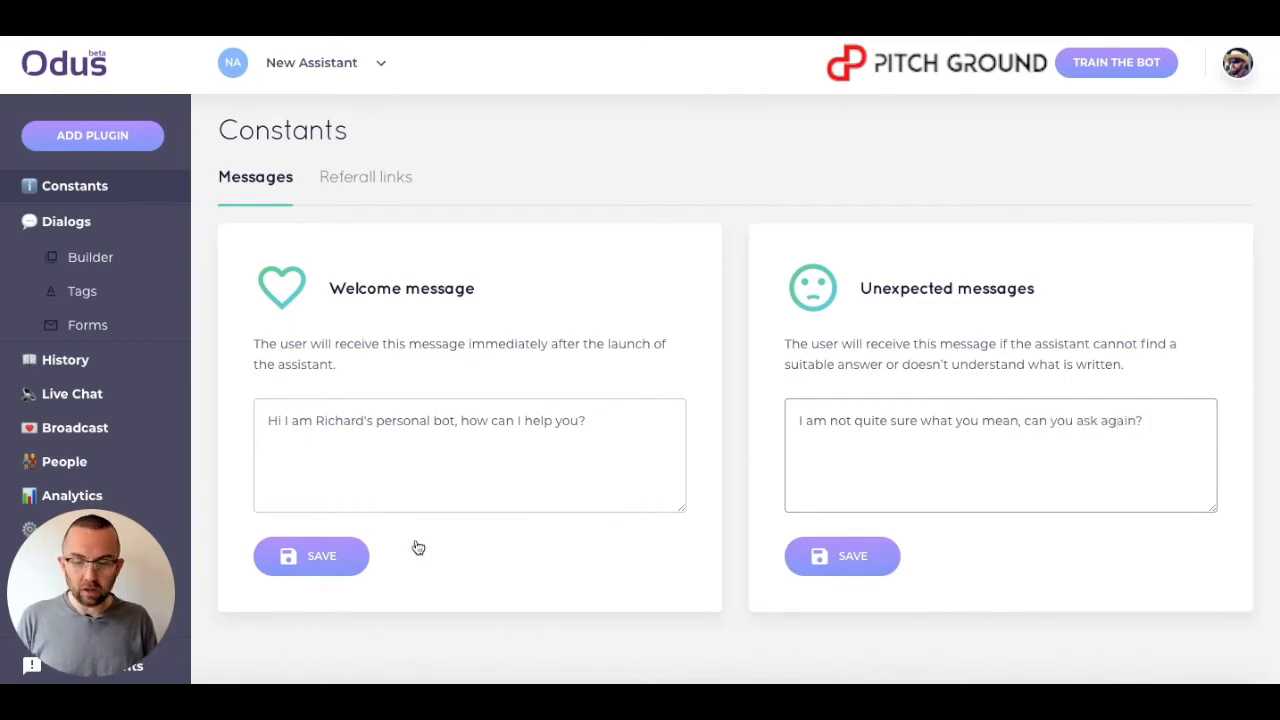
{"action": "left_click", "coordinate": [306, 566]}
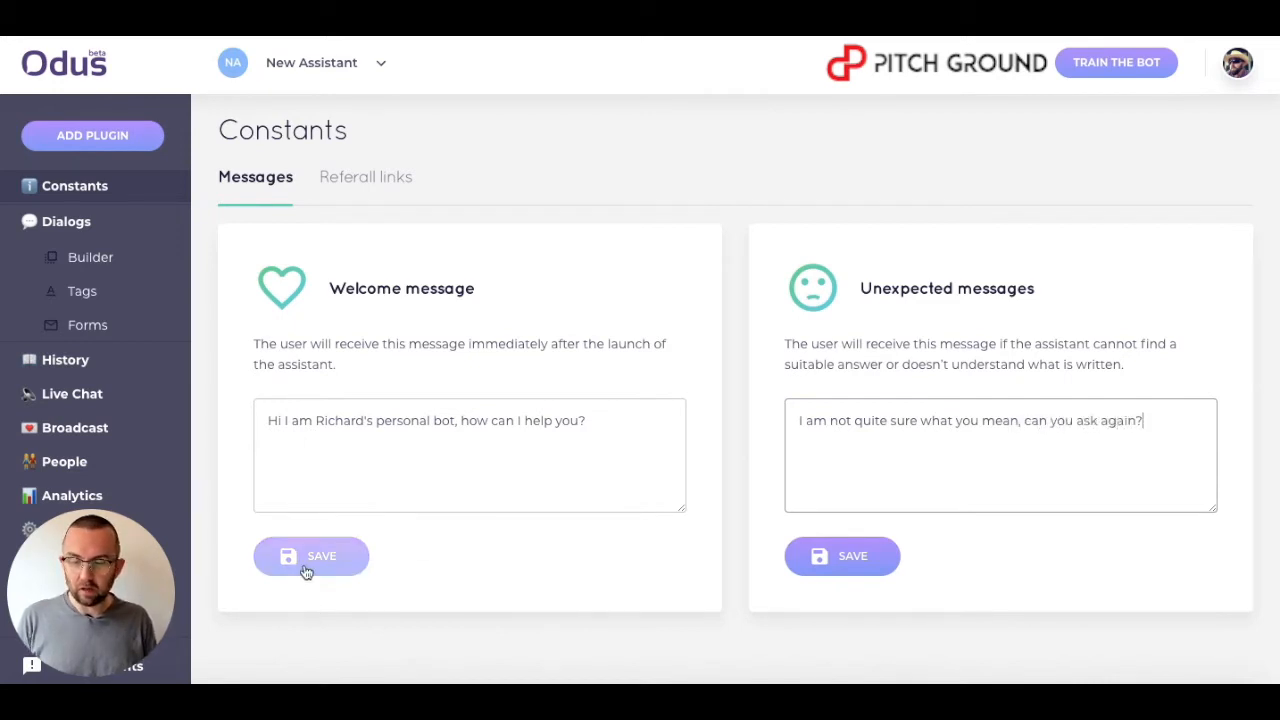
{"action": "left_click", "coordinate": [870, 567]}
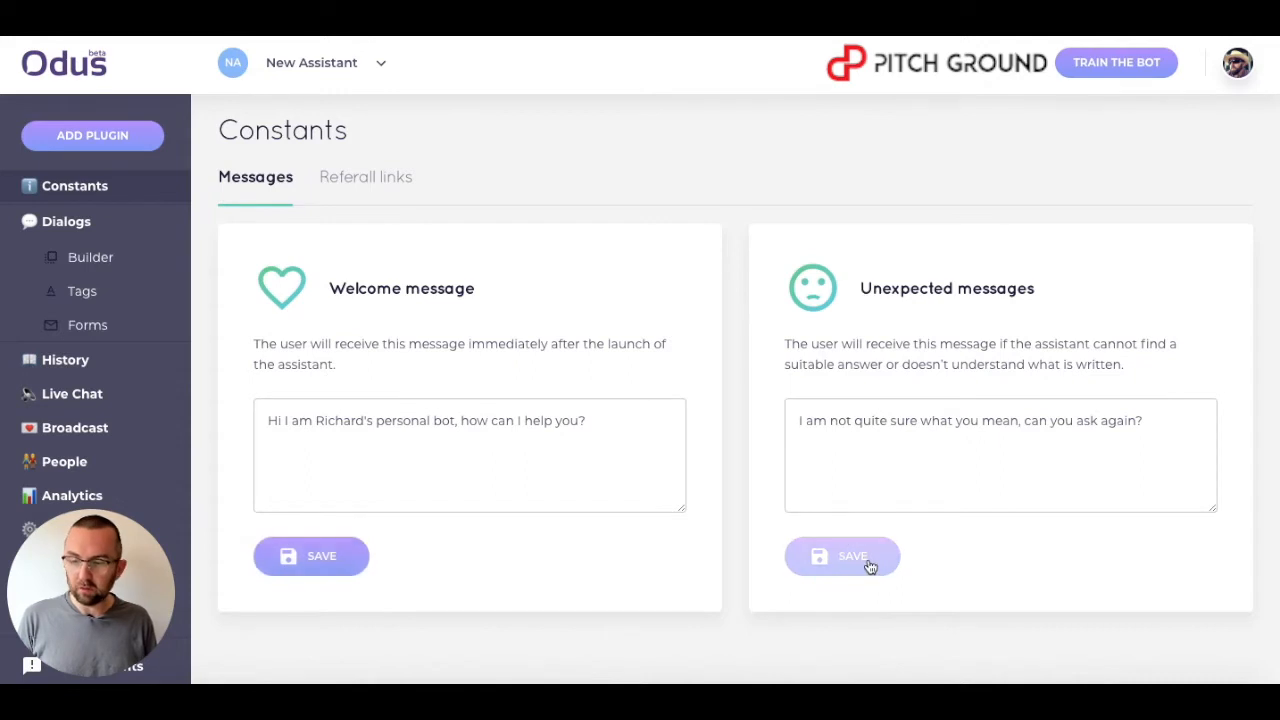
Add the possible questions Hi, Hello and Good day to the key intent.
{"action": "left_click", "coordinate": [95, 259]}
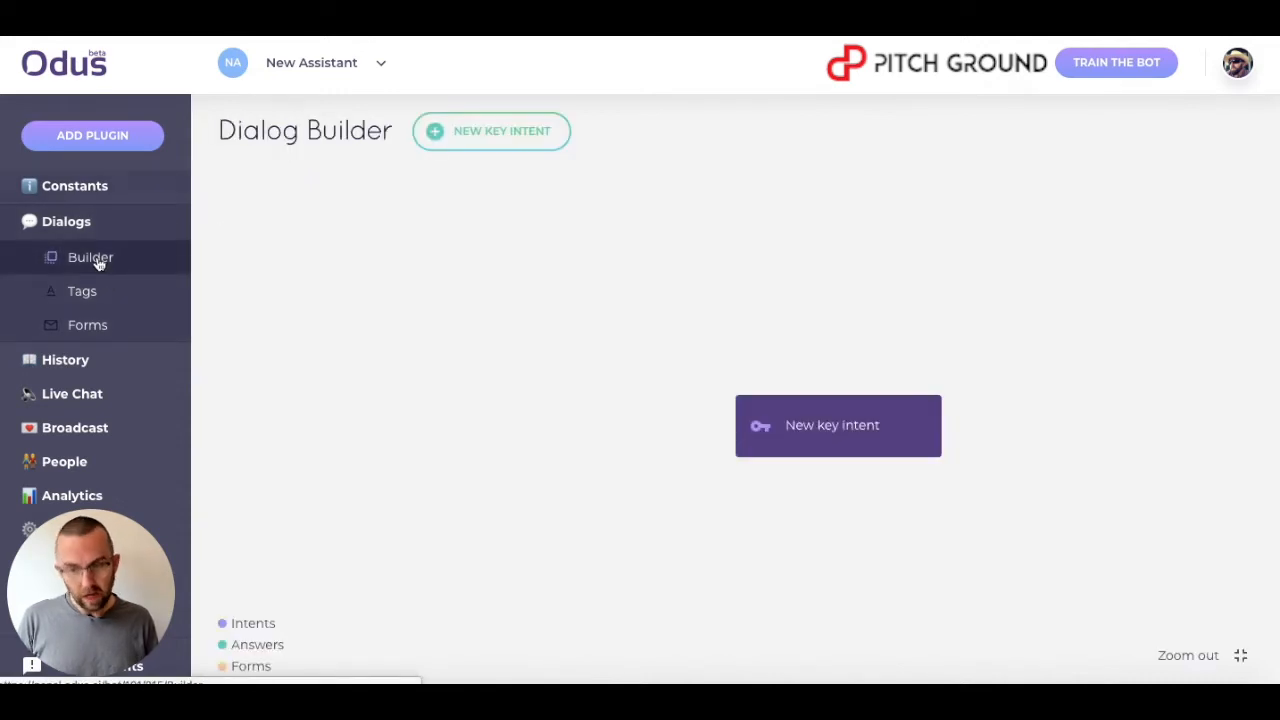
{"action": "left_click", "coordinate": [814, 425]}
{"action": "left_click", "coordinate": [442, 325]}
{"action": "type", "text": "Hi"}
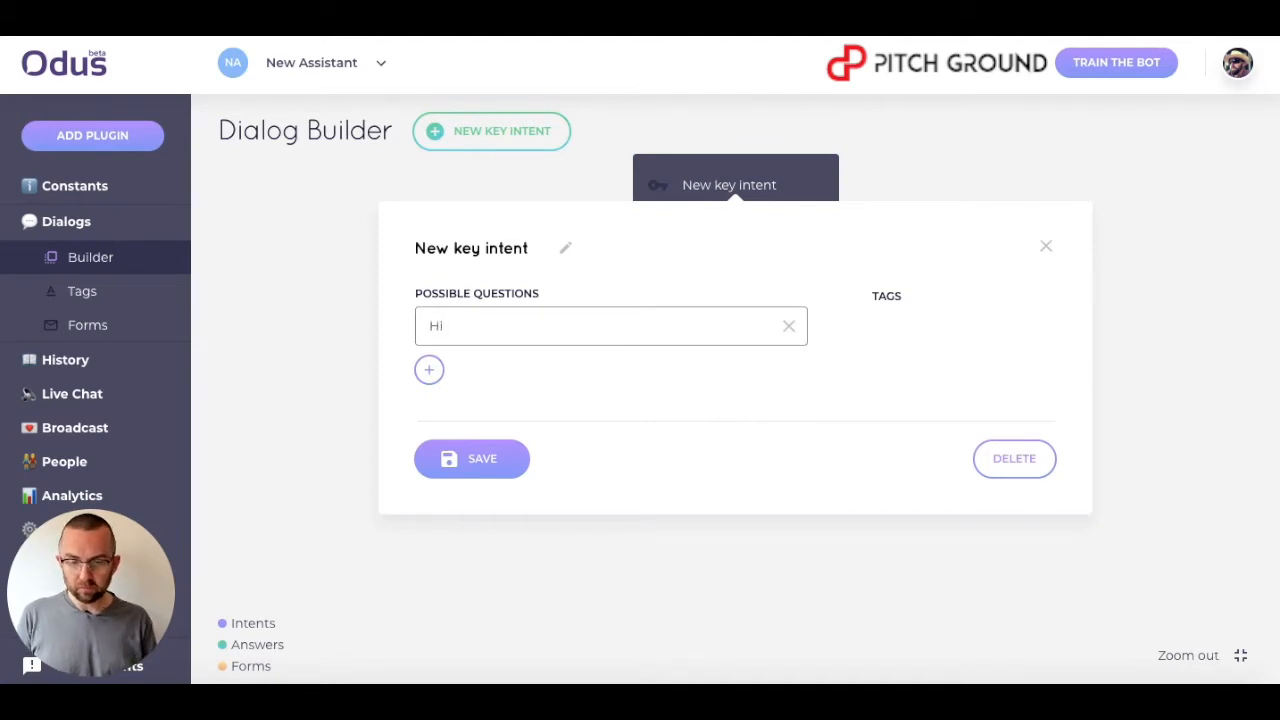
{"action": "left_click", "coordinate": [429, 369]}
{"action": "type", "text": "Hello"}
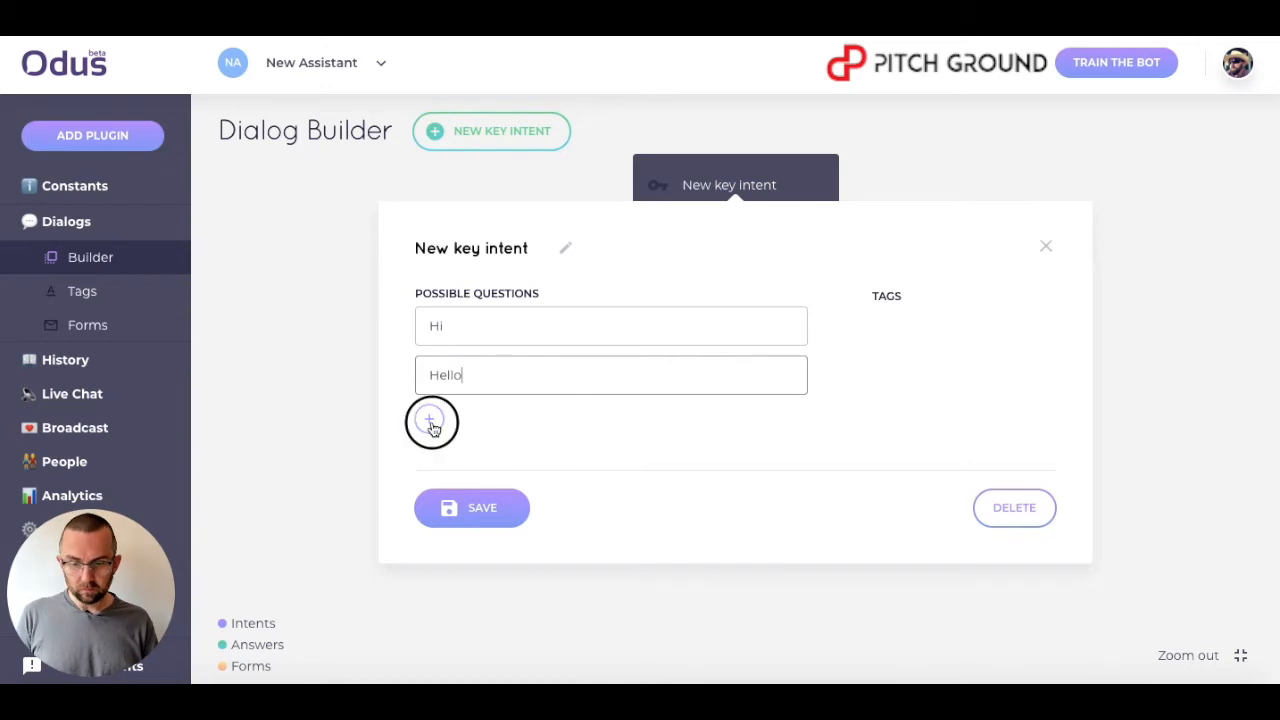
{"action": "left_click", "coordinate": [429, 419]}
{"action": "type", "text": "Ho"}
{"action": "key", "text": "BackSpace"}
{"action": "key", "text": "BackSpace"}
{"action": "type", "text": "Good day"}
{"action": "left_click", "coordinate": [467, 572]}
Rename the key intent to Entry point and save it.
{"action": "left_click", "coordinate": [743, 180]}
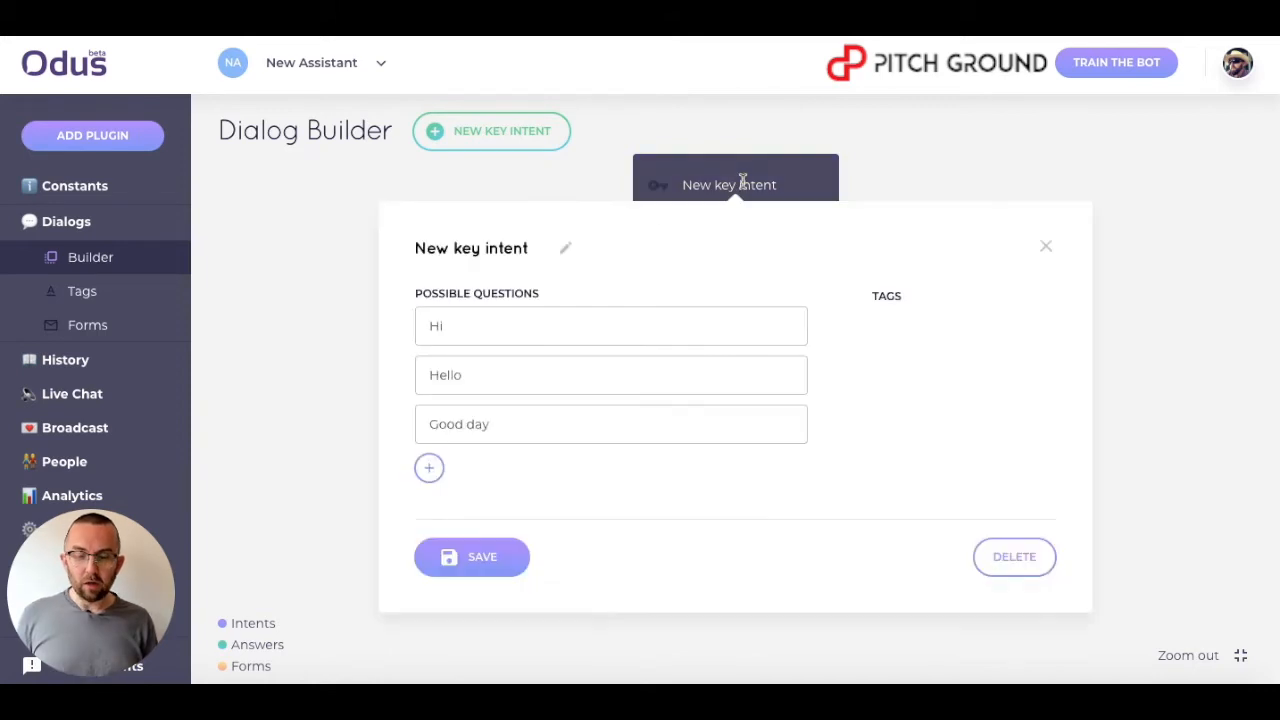
{"action": "left_click_drag", "start_coordinate": [530, 252], "coordinate": [369, 251]}
{"action": "type", "text": "Entry point"}
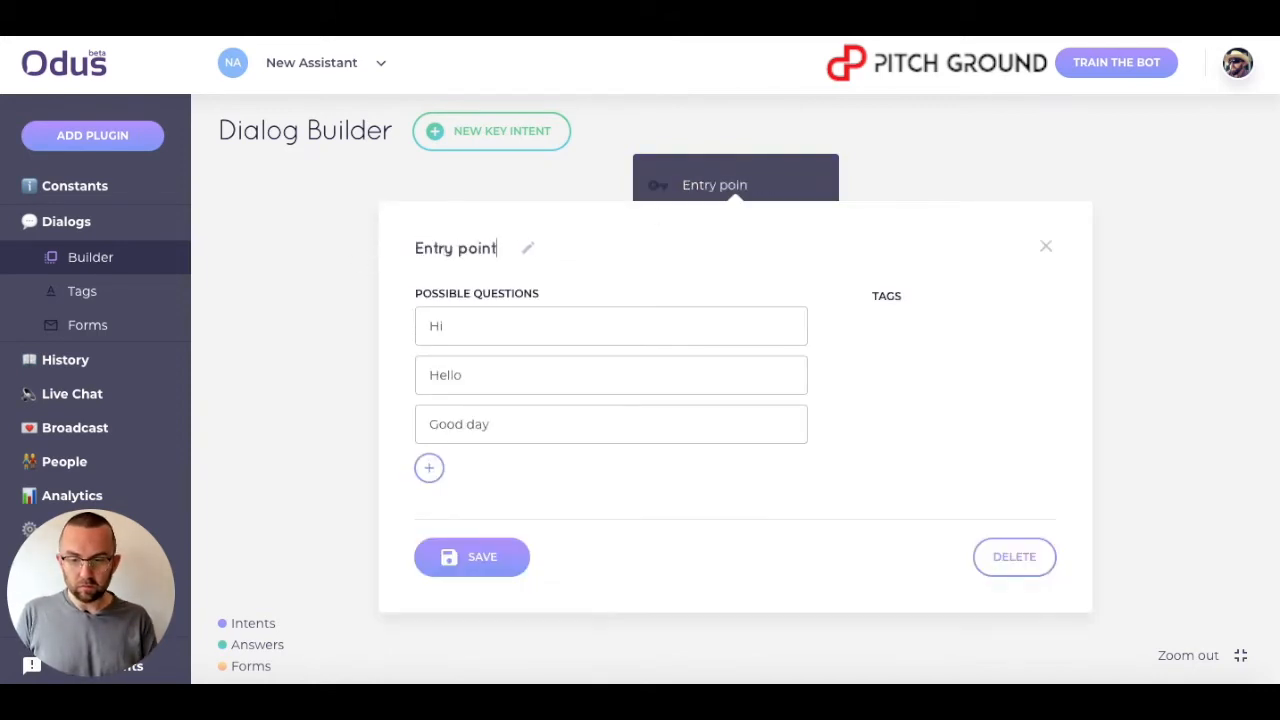
{"action": "left_click", "coordinate": [471, 555]}
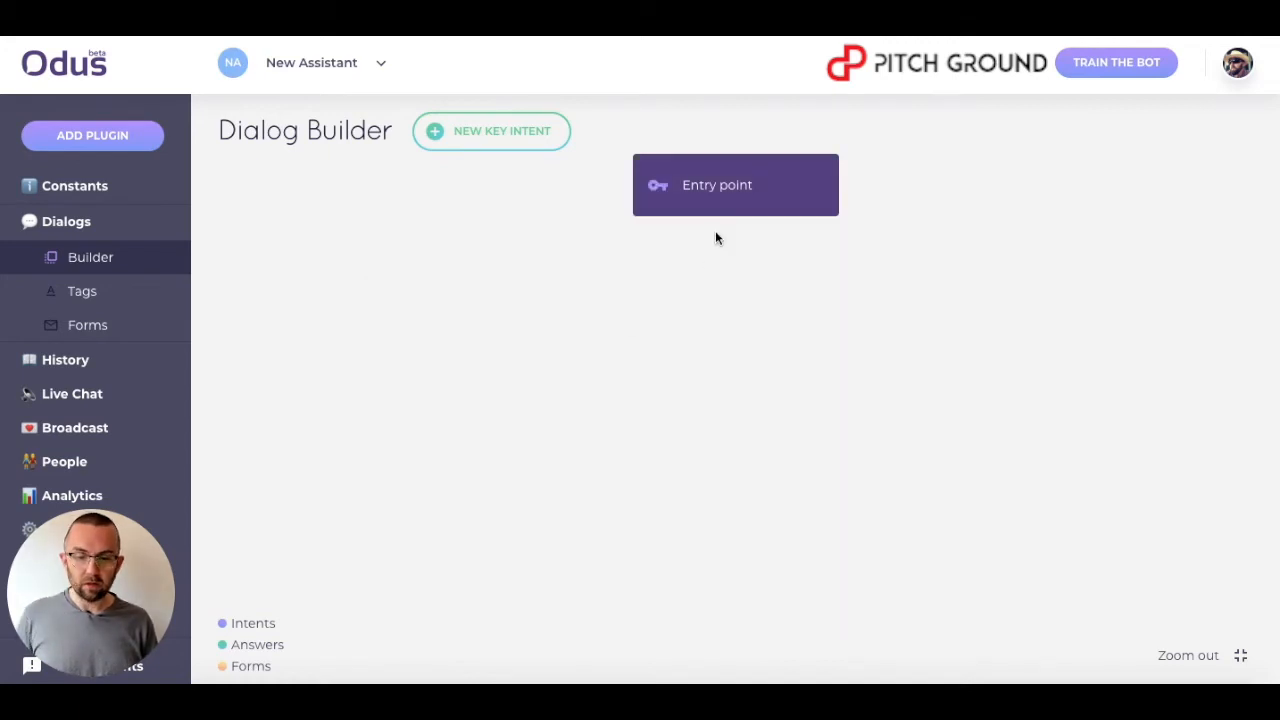
Add an answer block below Entry point and name it Reply to greeting.
{"action": "left_click", "coordinate": [736, 220]}
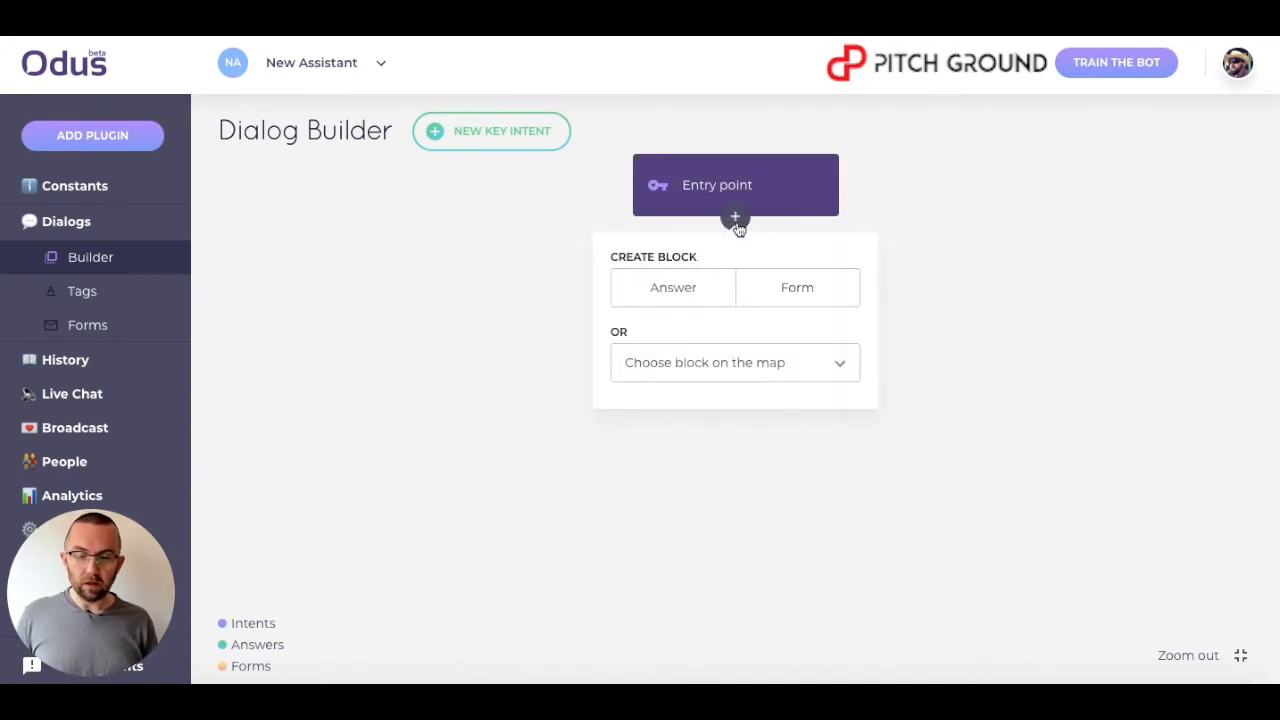
{"action": "left_click", "coordinate": [680, 289]}
{"action": "left_click", "coordinate": [709, 297]}
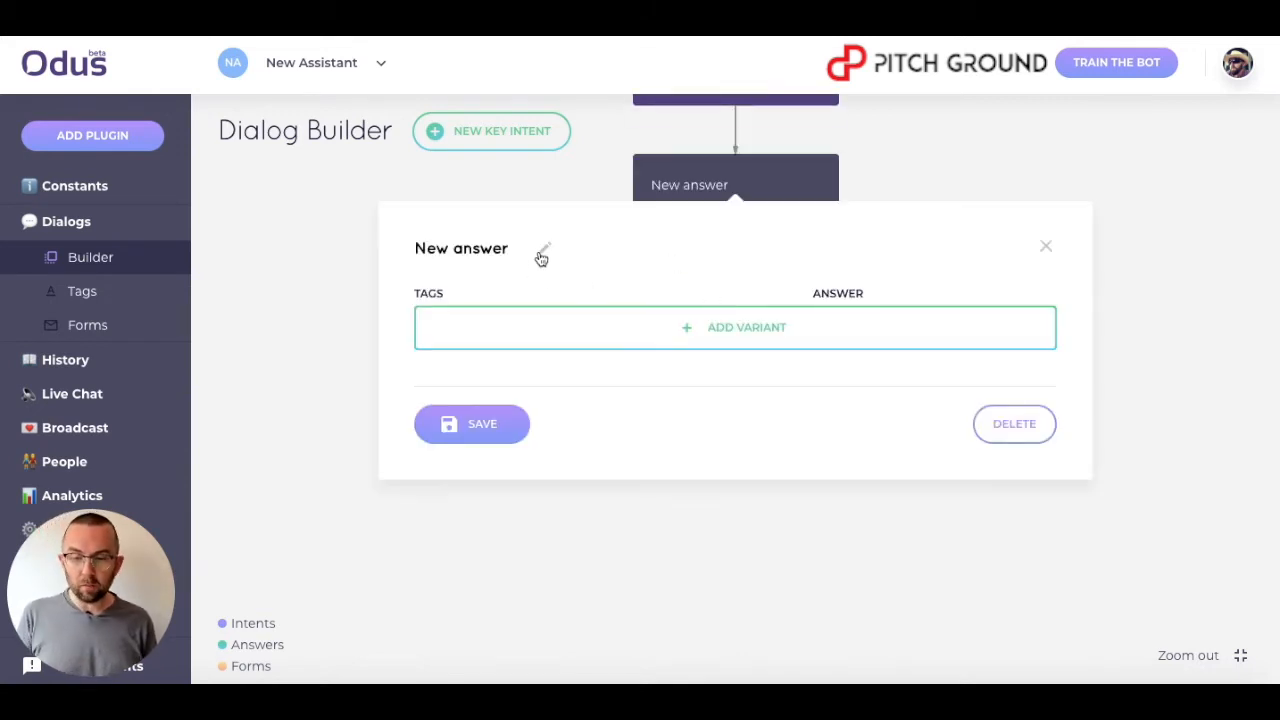
{"action": "left_click_drag", "start_coordinate": [511, 250], "coordinate": [394, 226]}
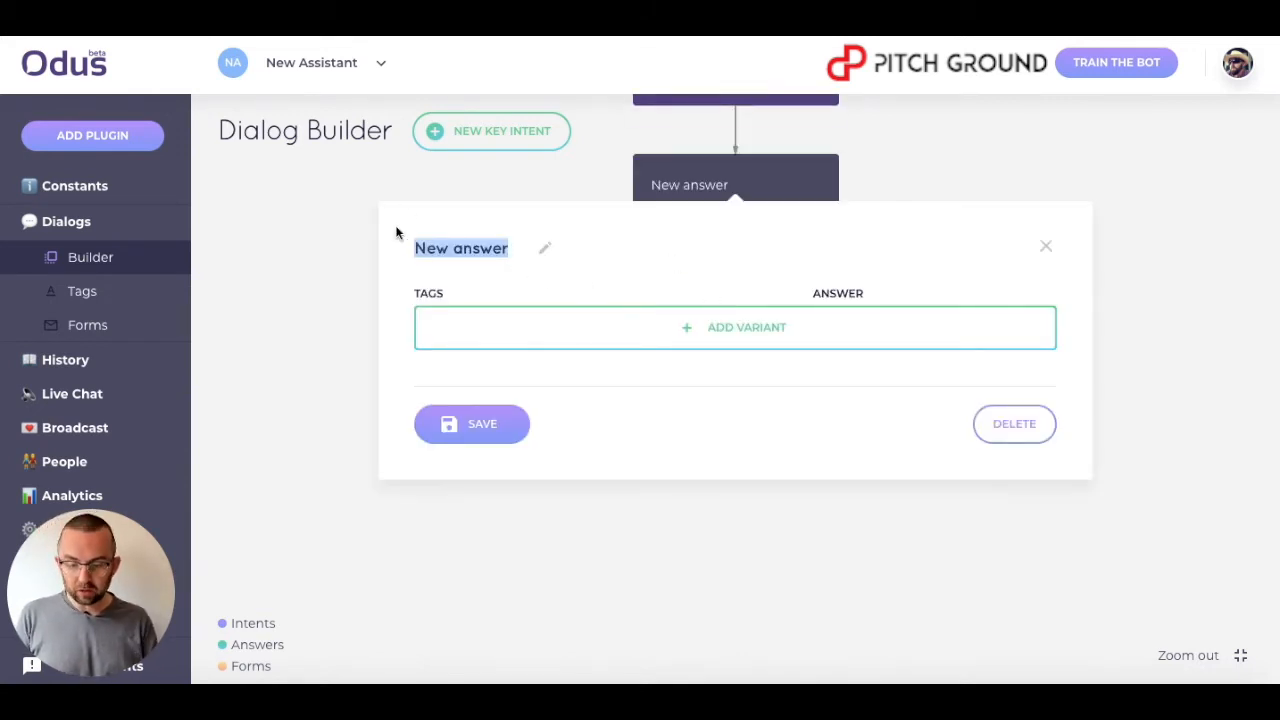
{"action": "type", "text": "Reply to greeting"}
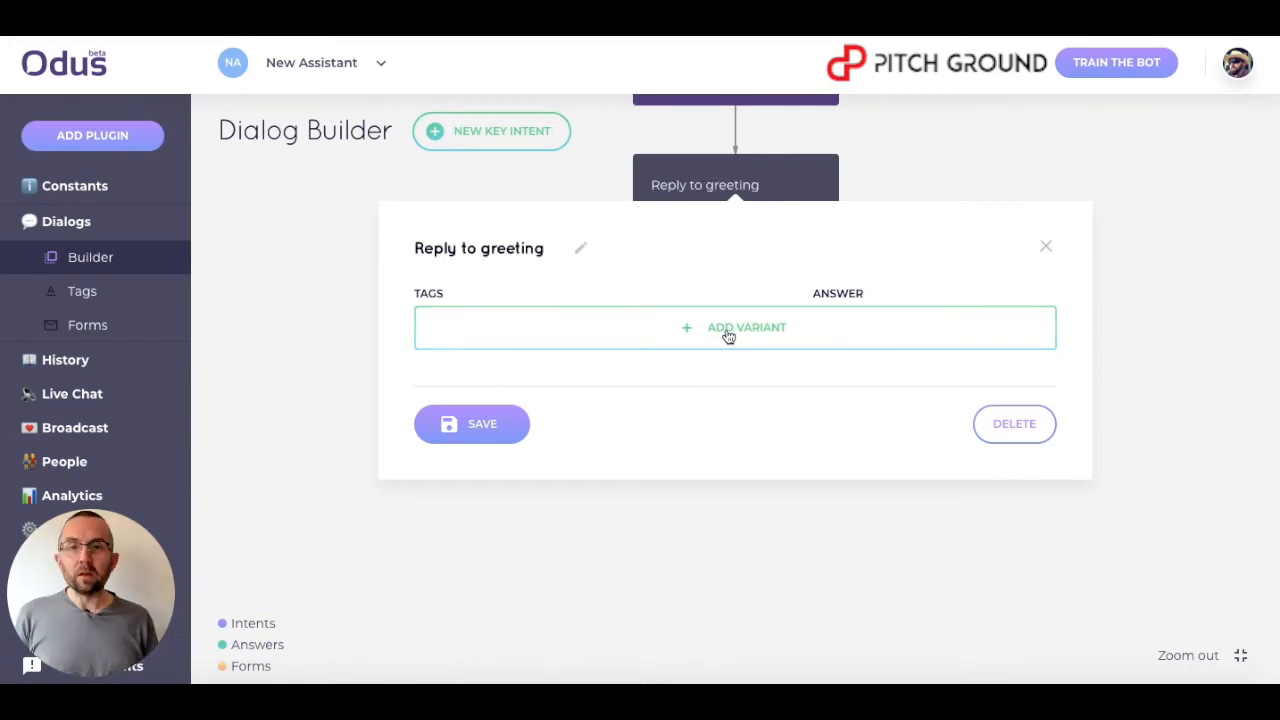
Add an answer variant with the text 'Hi, how can I help' and save the block.
{"action": "left_click", "coordinate": [728, 330]}
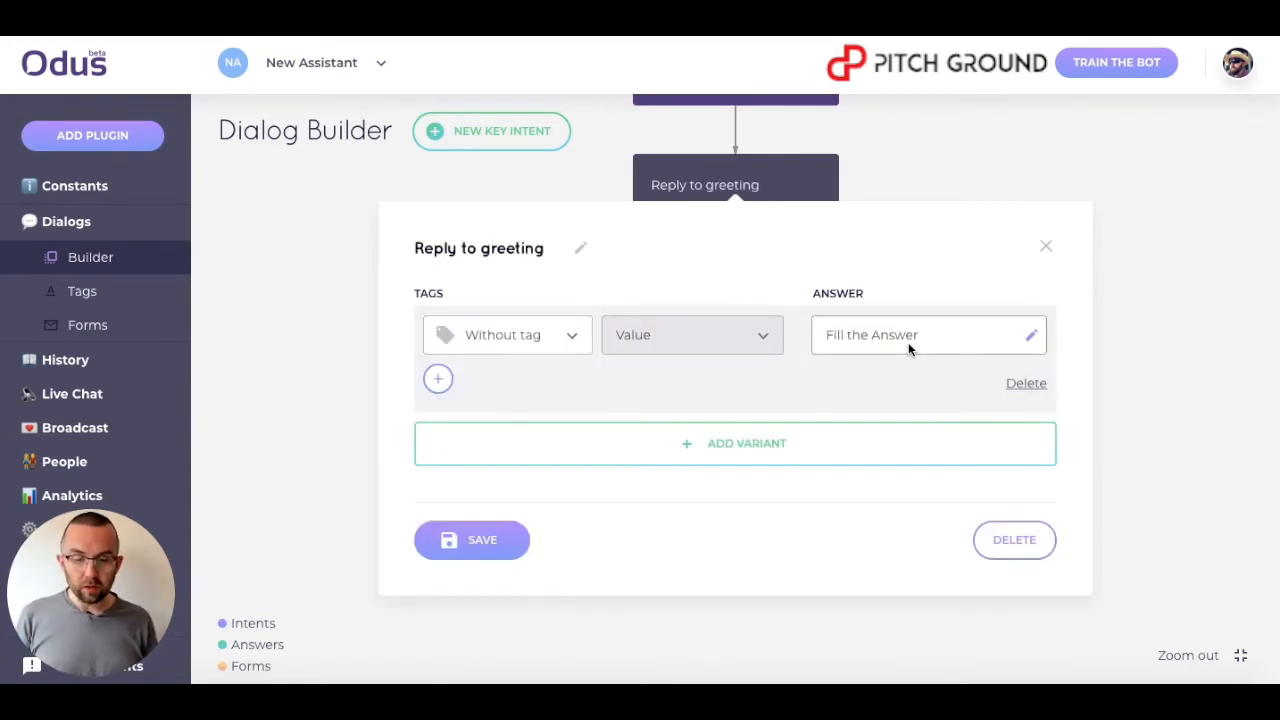
{"action": "left_click", "coordinate": [1031, 336]}
{"action": "type", "text": "Hi, how can I help"}
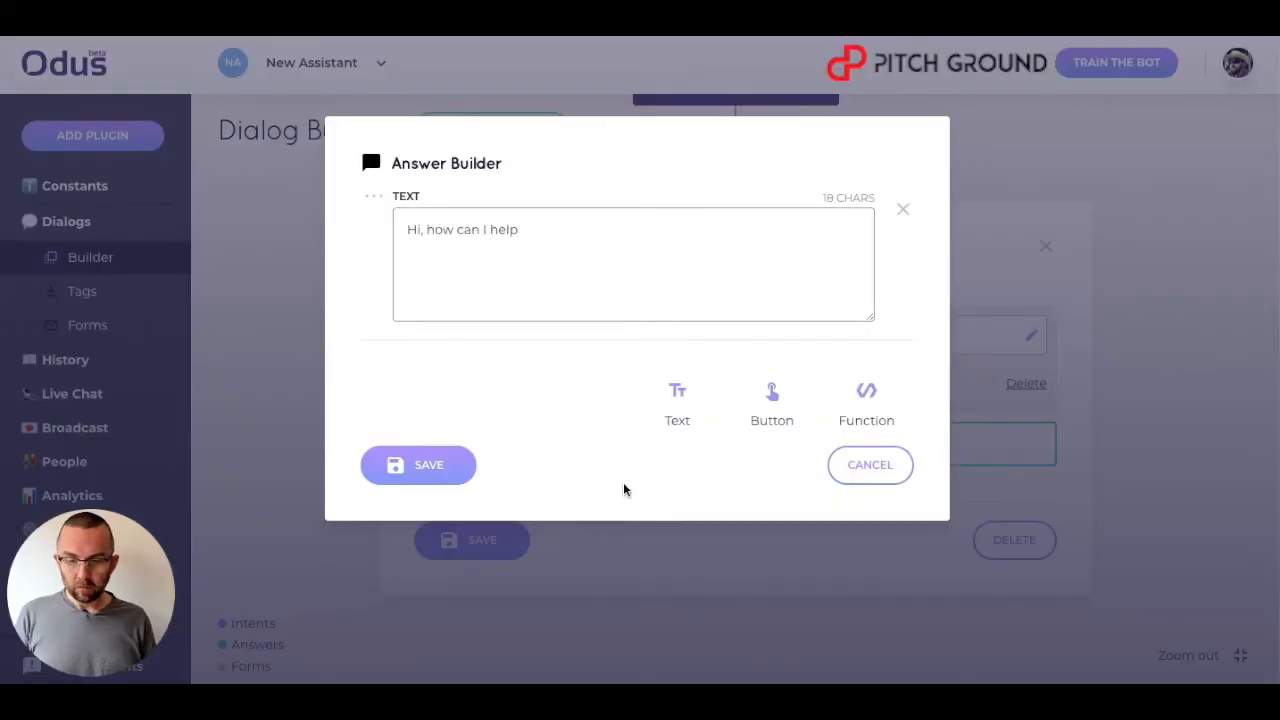
{"action": "left_click", "coordinate": [452, 468]}
{"action": "left_click", "coordinate": [474, 545]}
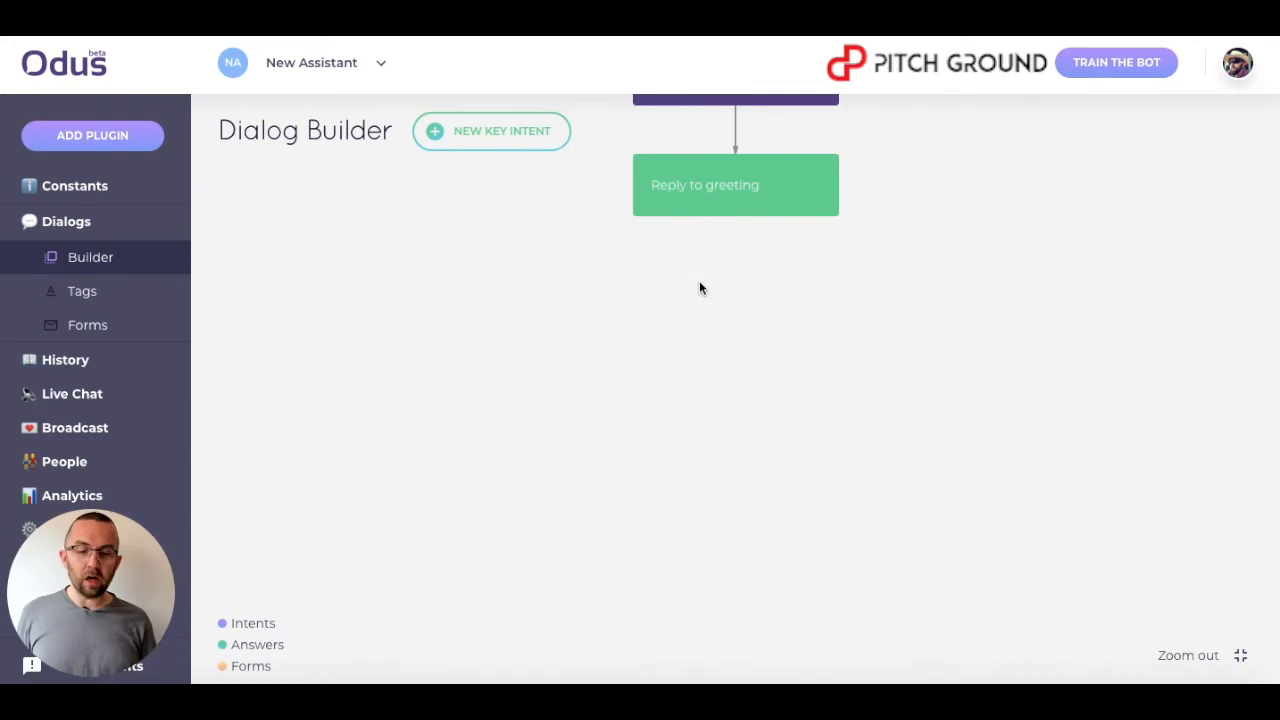
Add an intent block below Reply to greeting and move it to the left of the flow.
{"action": "left_click", "coordinate": [733, 213]}
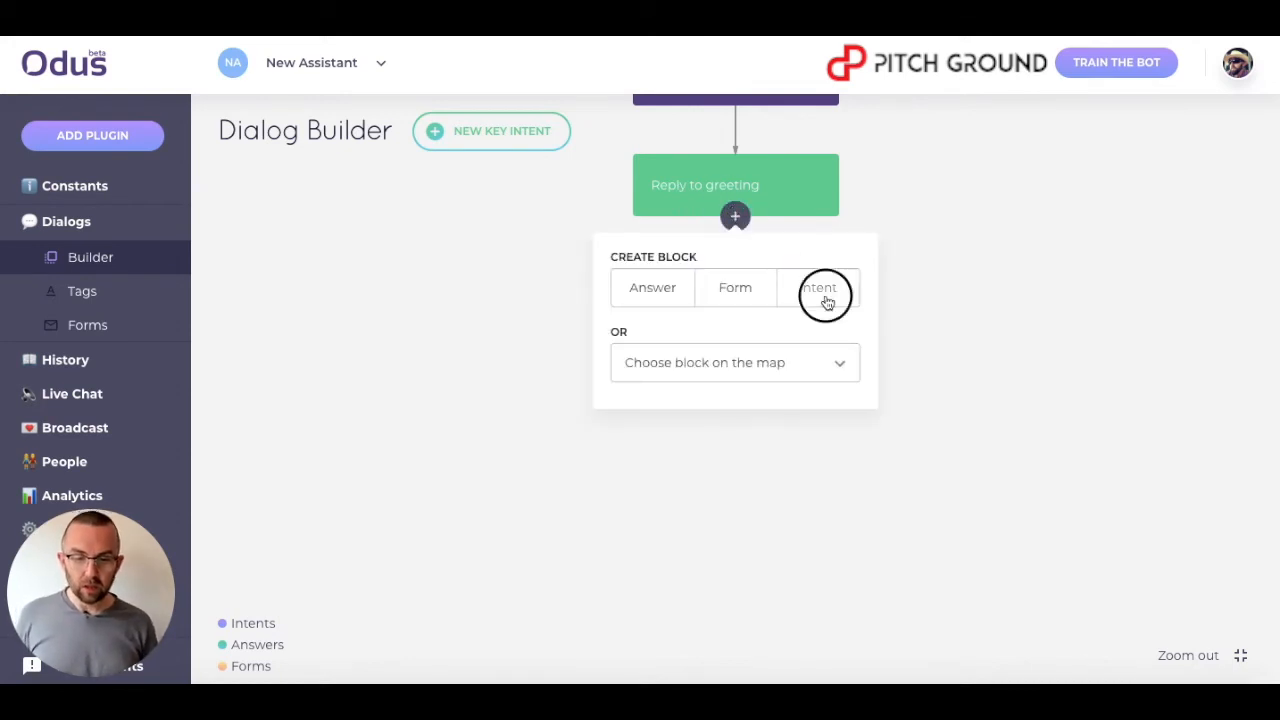
{"action": "left_click", "coordinate": [822, 287]}
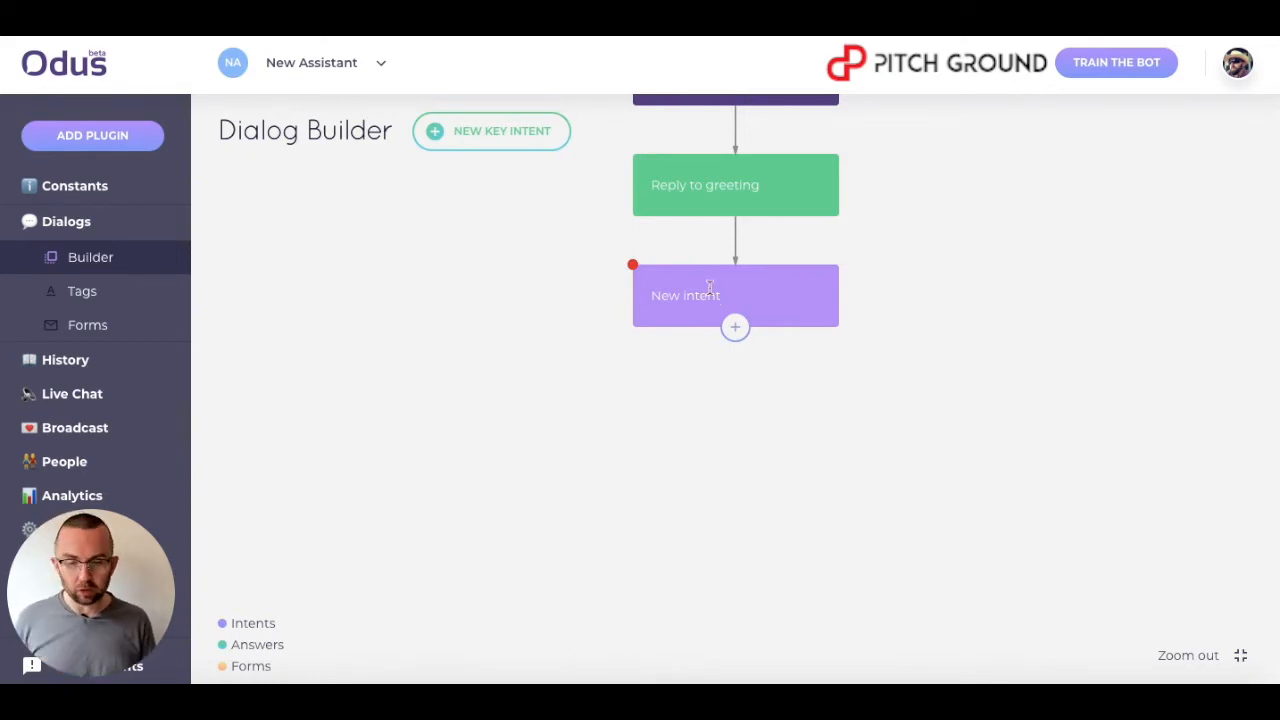
{"action": "left_click_drag", "start_coordinate": [703, 277], "coordinate": [451, 296]}
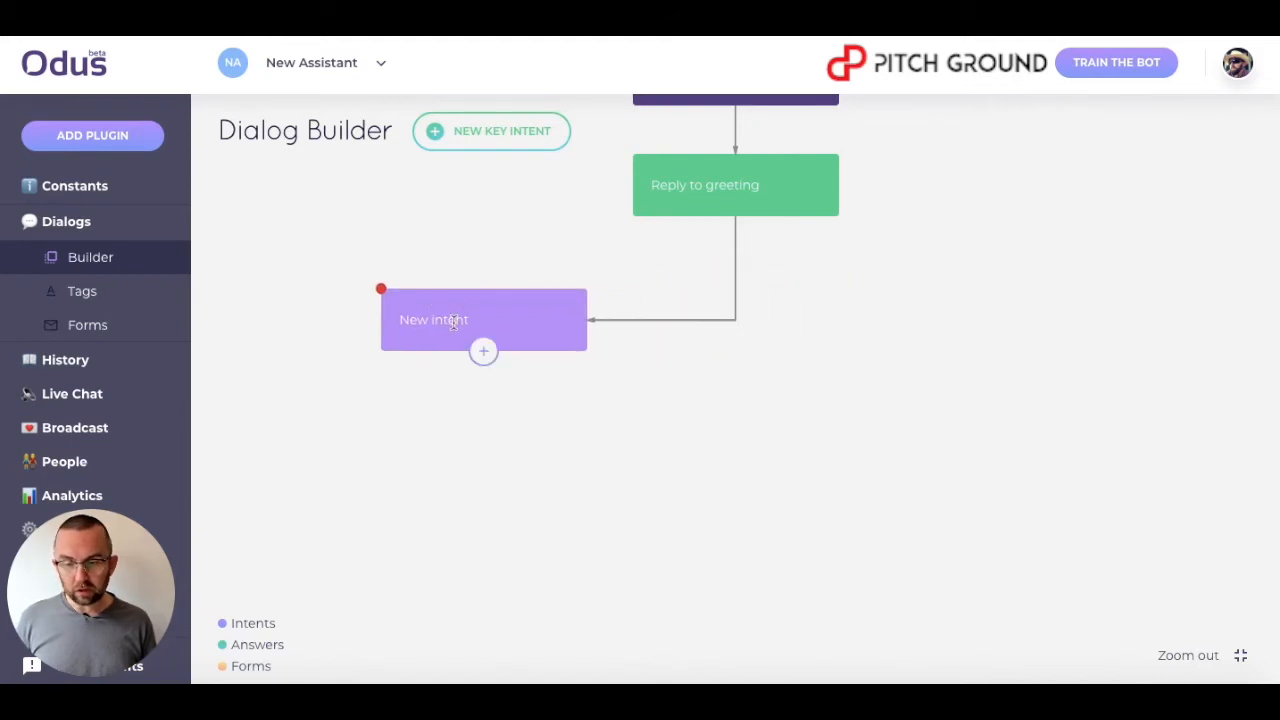
Rename the new intent to Price of coaching.
{"action": "left_click", "coordinate": [453, 321]}
{"action": "left_click", "coordinate": [531, 250]}
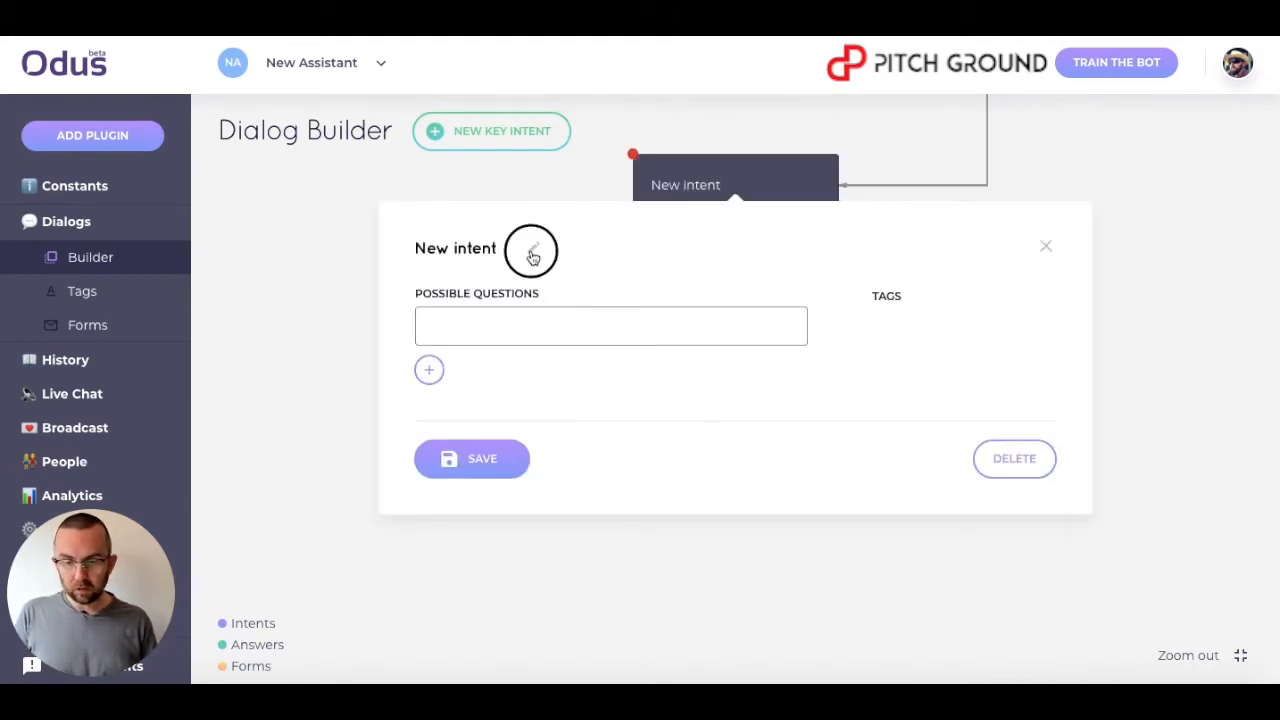
{"action": "left_click_drag", "start_coordinate": [511, 250], "coordinate": [312, 247]}
{"action": "type", "text": "Price oc c"}
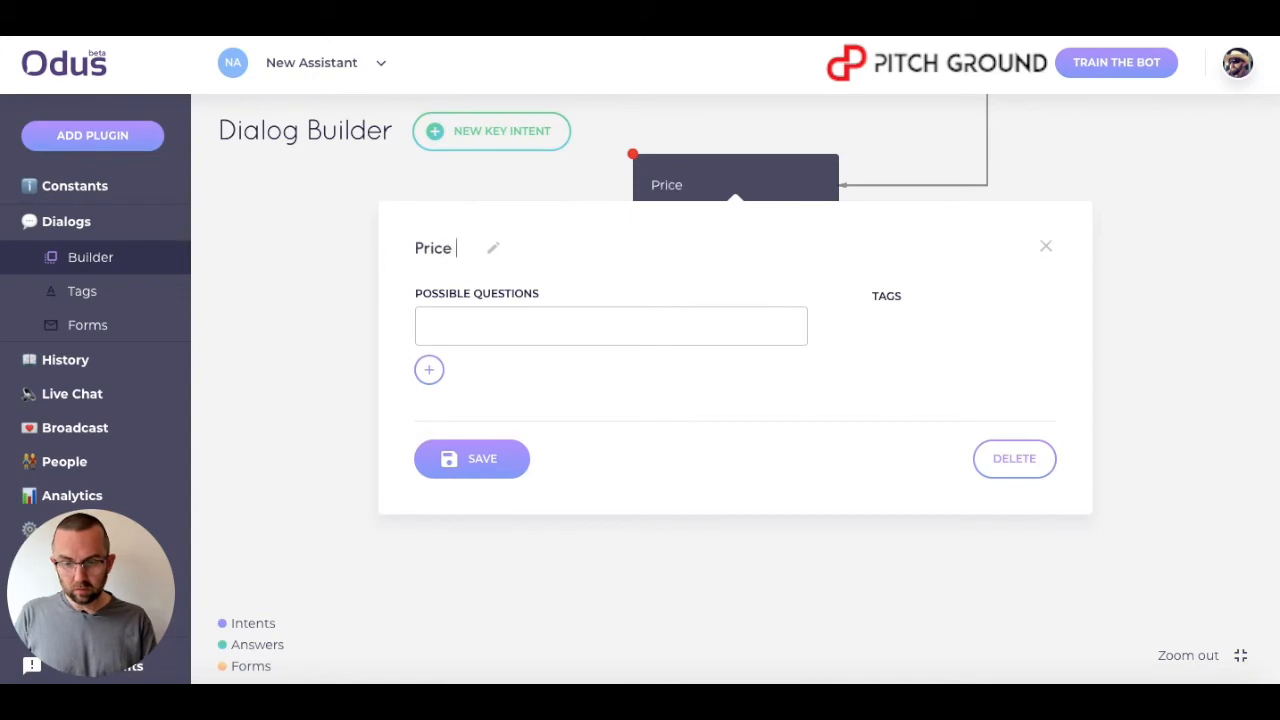
{"action": "key", "text": "BackSpace"}
{"action": "key", "text": "BackSpace"}
{"action": "key", "text": "BackSpace"}
{"action": "type", "text": "f coaching"}
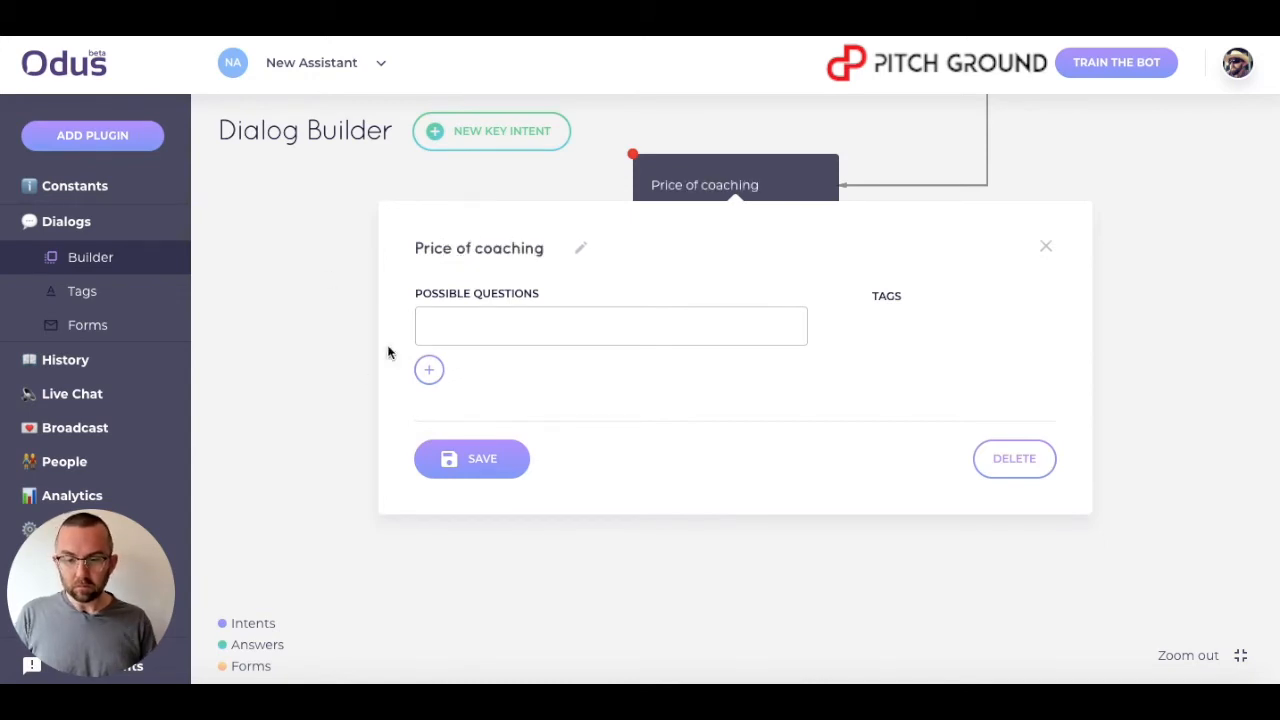
Add the possible questions 'What is the price of coaching?' and 'How much is the coaching?' to the intent.
{"action": "left_click", "coordinate": [450, 328]}
{"action": "type", "text": "W"}
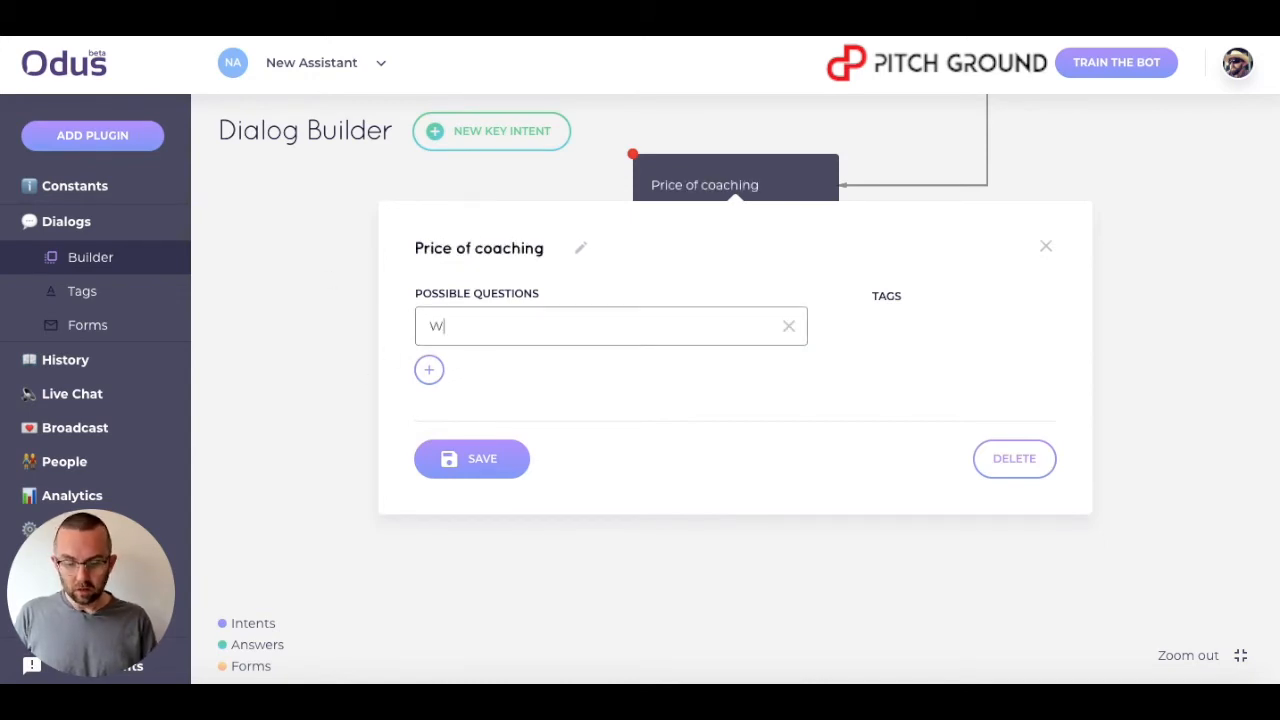
{"action": "type", "text": "hat is the price of coa"}
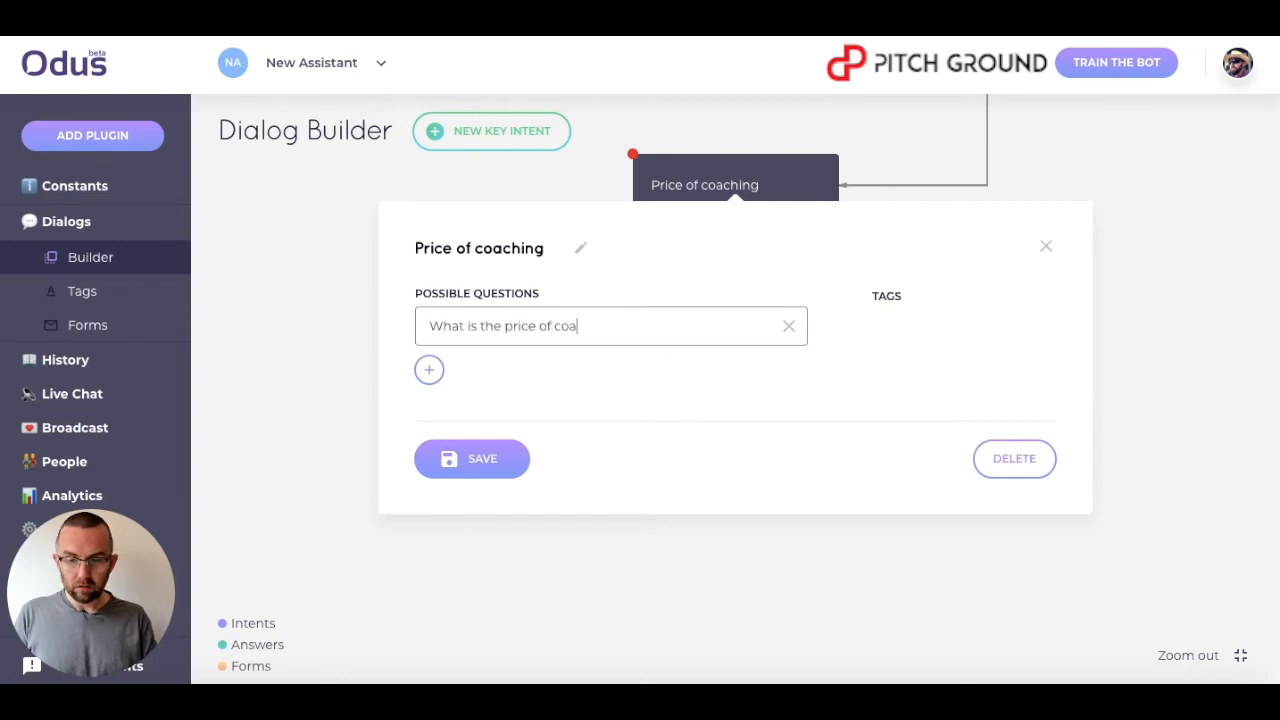
{"action": "type", "text": "ching?"}
{"action": "key", "text": "Return"}
{"action": "type", "text": "How"}
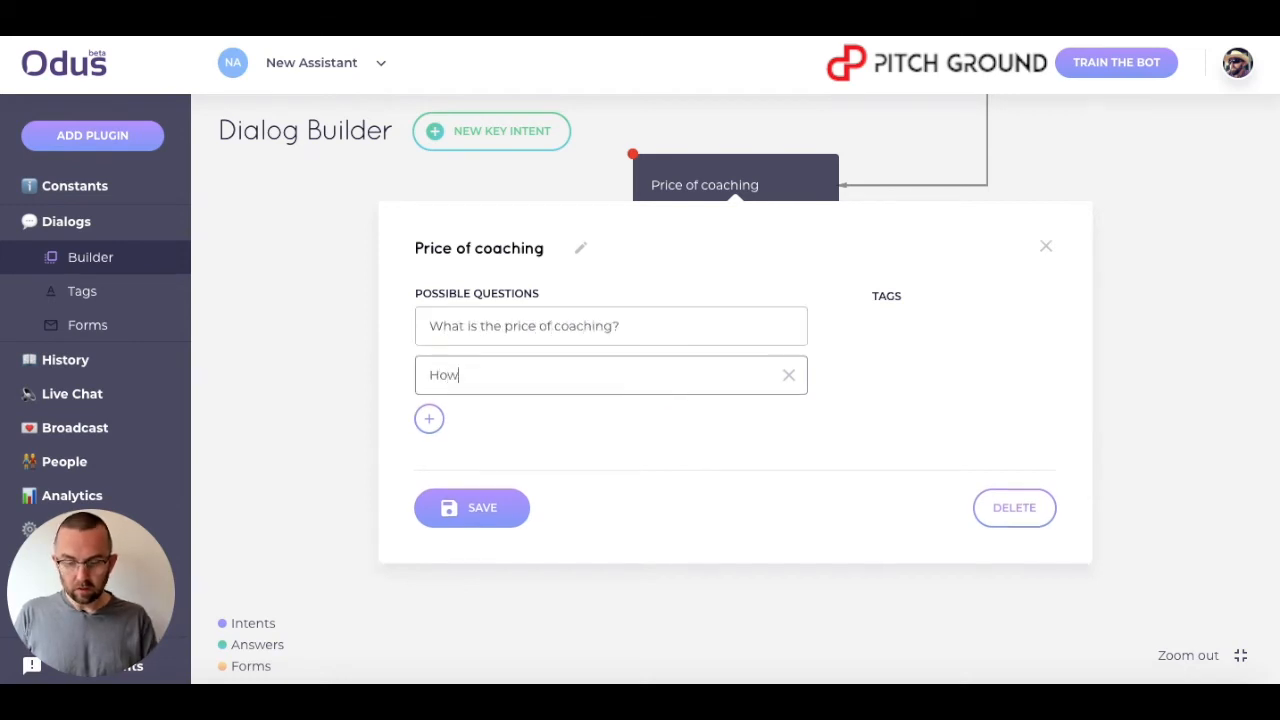
{"action": "type", "text": " much is the co"}
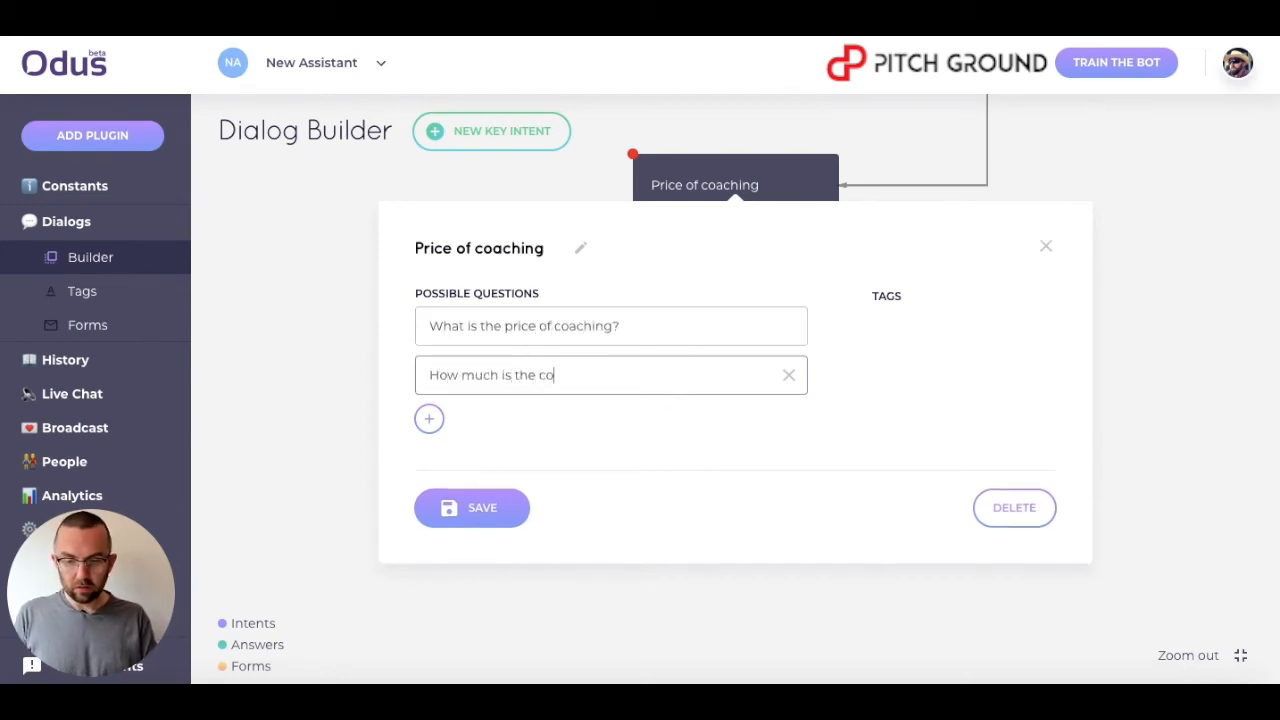
{"action": "type", "text": "aching?"}
Tag the words 'price' and 'How much' in the questions with the Pricing tag and save the intent.
{"action": "double_click", "coordinate": [523, 325]}
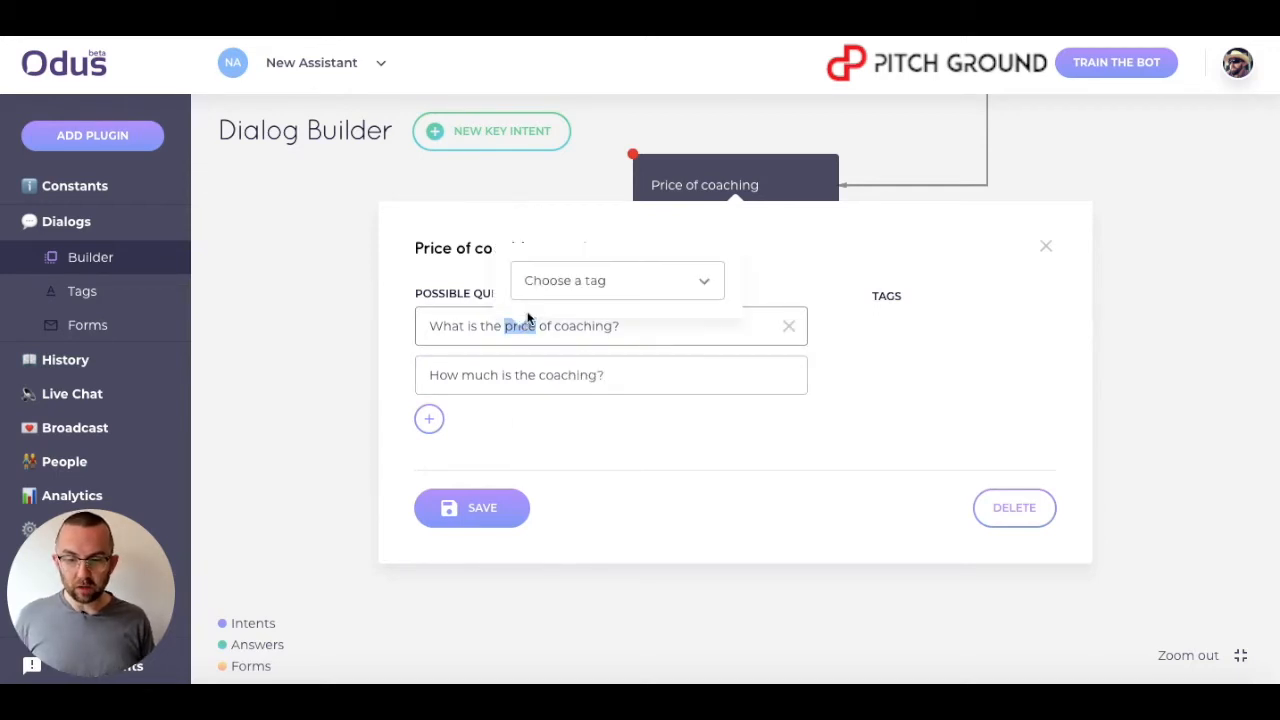
{"action": "left_click", "coordinate": [551, 281]}
{"action": "left_click", "coordinate": [568, 357]}
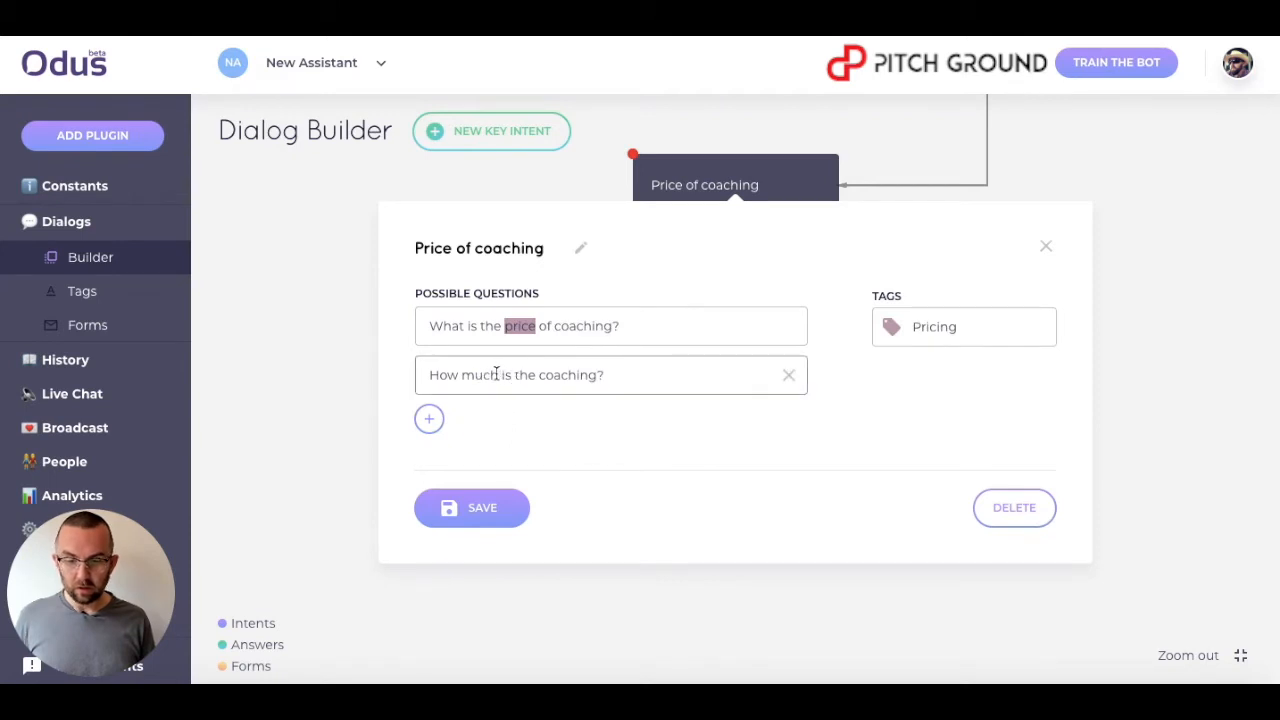
{"action": "left_click_drag", "start_coordinate": [499, 375], "coordinate": [414, 375]}
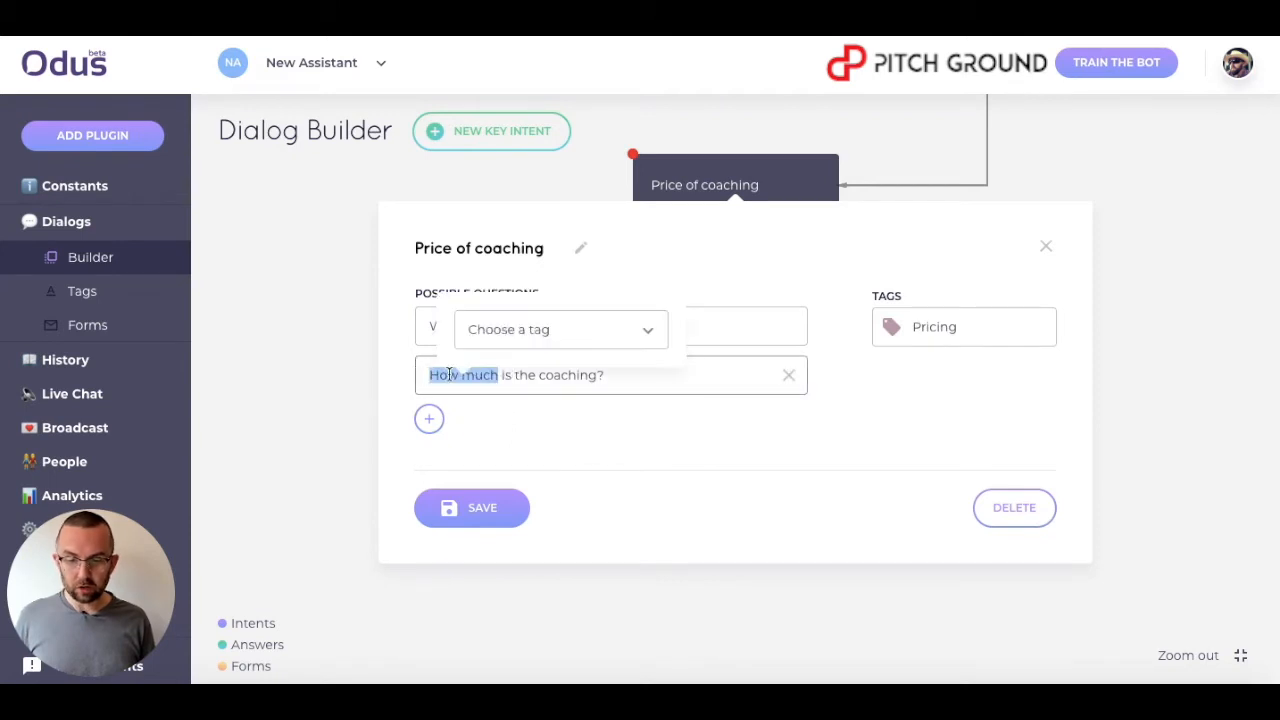
{"action": "left_click", "coordinate": [495, 331]}
{"action": "left_click", "coordinate": [510, 405]}
{"action": "left_click", "coordinate": [487, 508]}
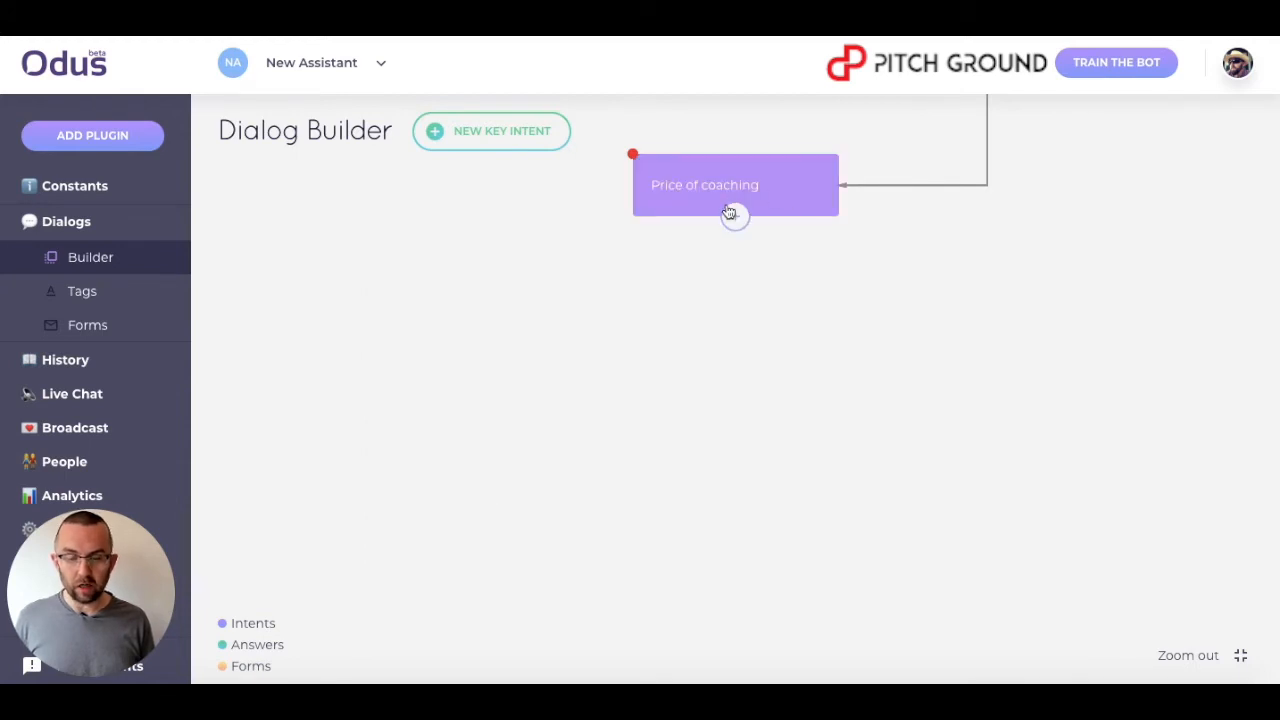
Add an answer block below Price of coaching and name it Price per hour.
{"action": "left_click", "coordinate": [731, 213]}
{"action": "left_click", "coordinate": [678, 290]}
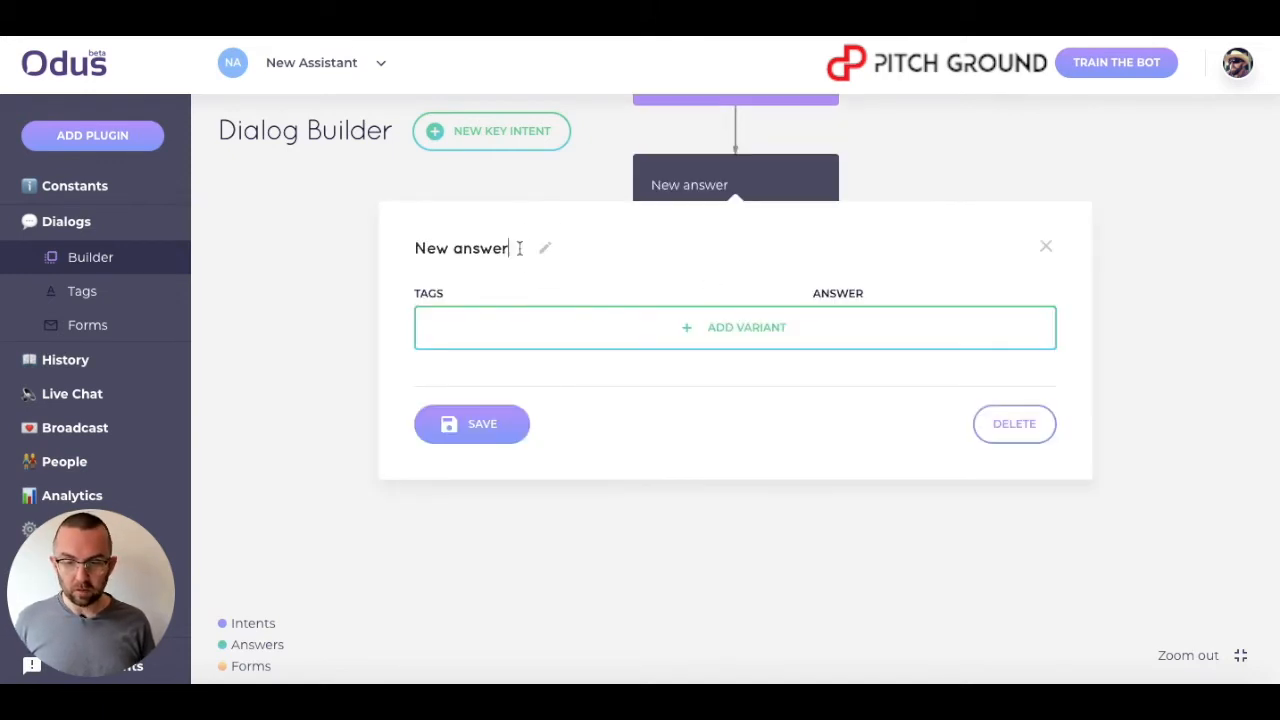
{"action": "left_click_drag", "start_coordinate": [509, 248], "coordinate": [297, 256]}
{"action": "type", "text": "Pric pe"}
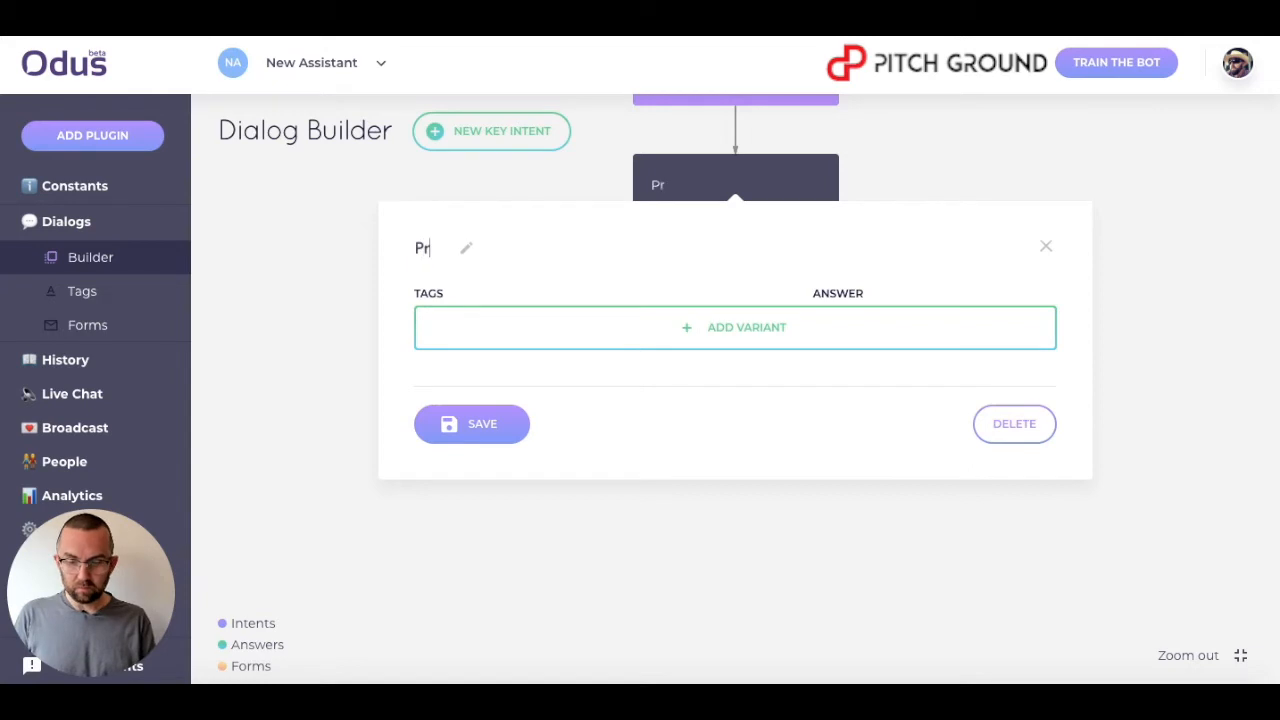
{"action": "key", "text": "BackSpace"}
{"action": "key", "text": "BackSpace"}
{"action": "key", "text": "BackSpace"}
{"action": "type", "text": "e per hour"}
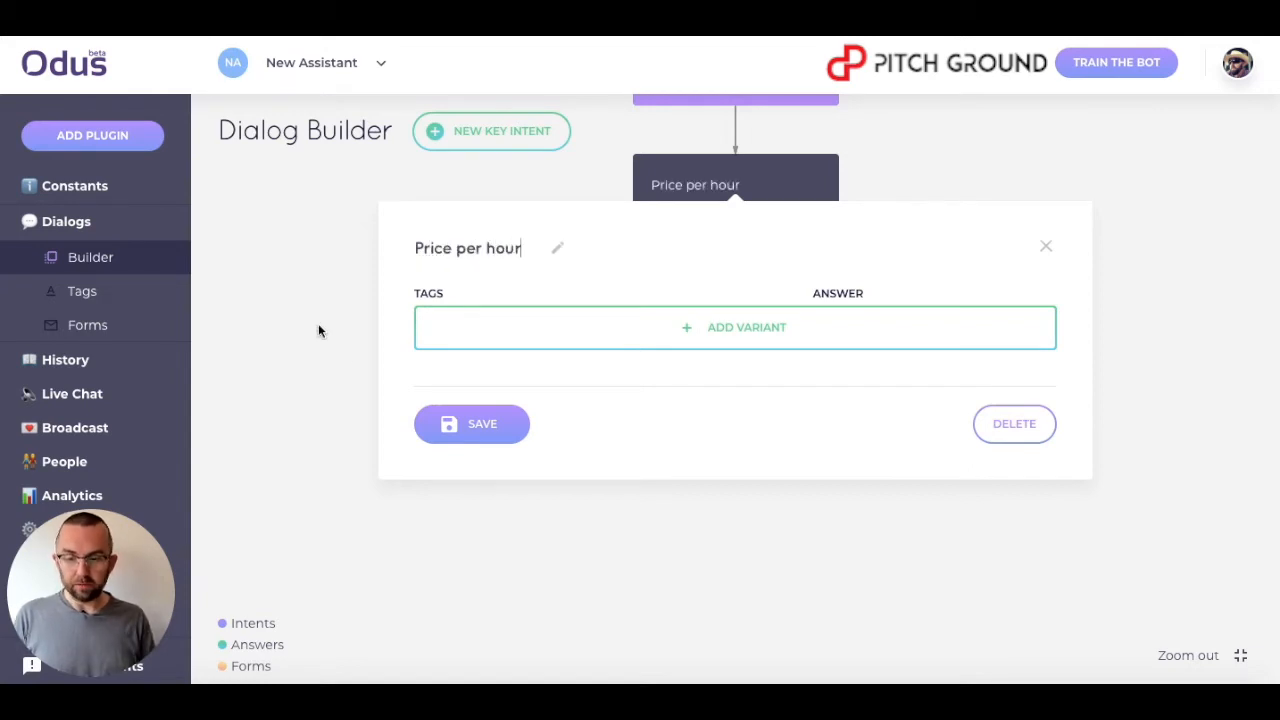
{"action": "key", "text": "Return"}
Add an answer variant with tag Pricing value price and the text 'The price of each session is $60'.
{"action": "left_click", "coordinate": [851, 349]}
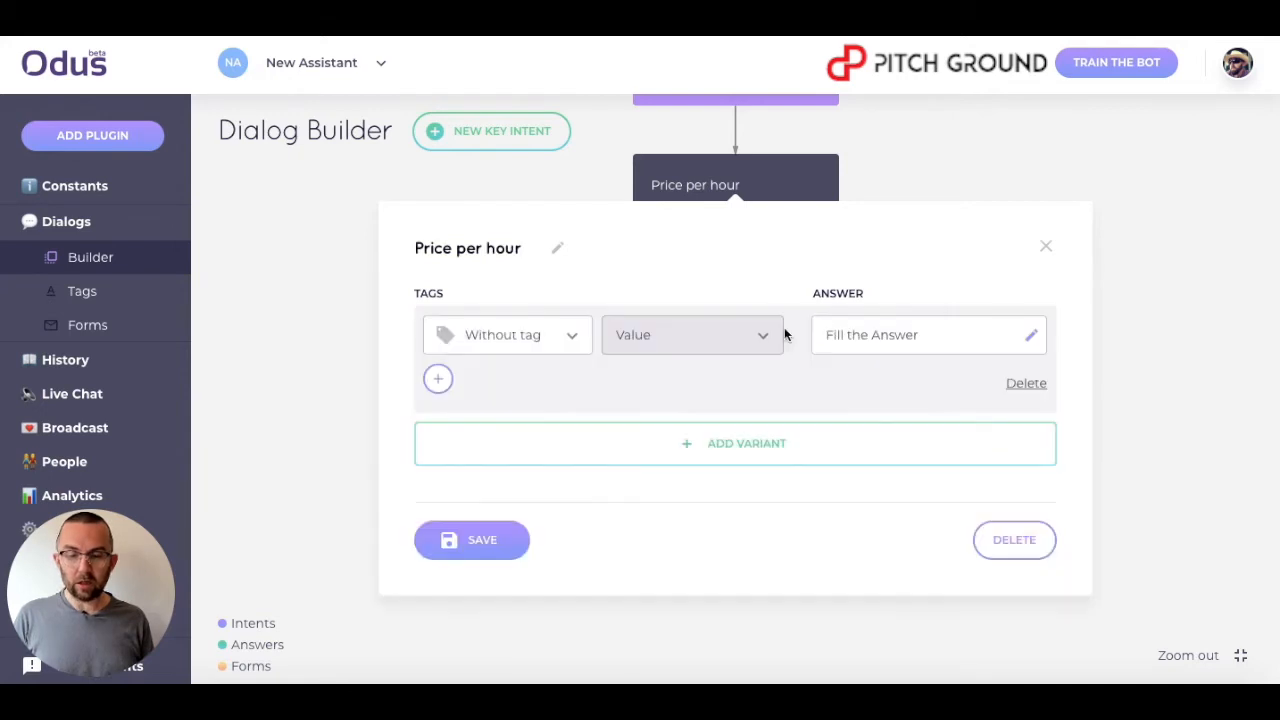
{"action": "left_click", "coordinate": [548, 340]}
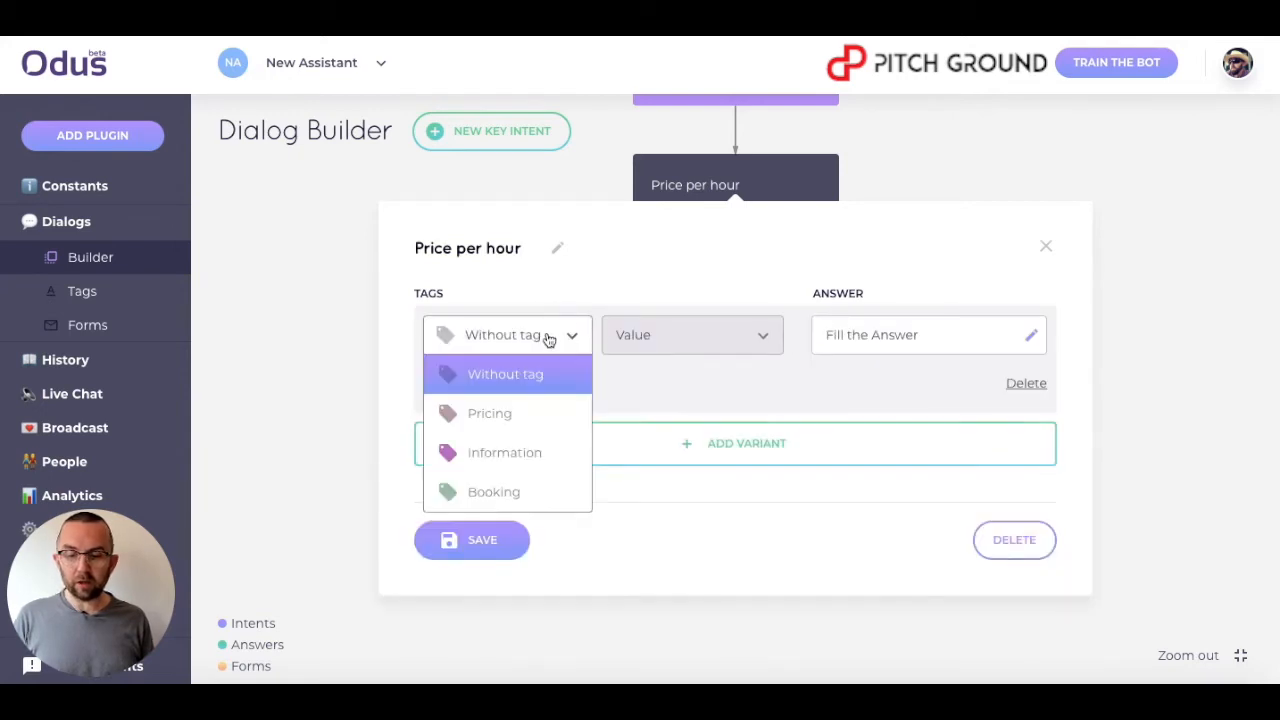
{"action": "left_click", "coordinate": [521, 418]}
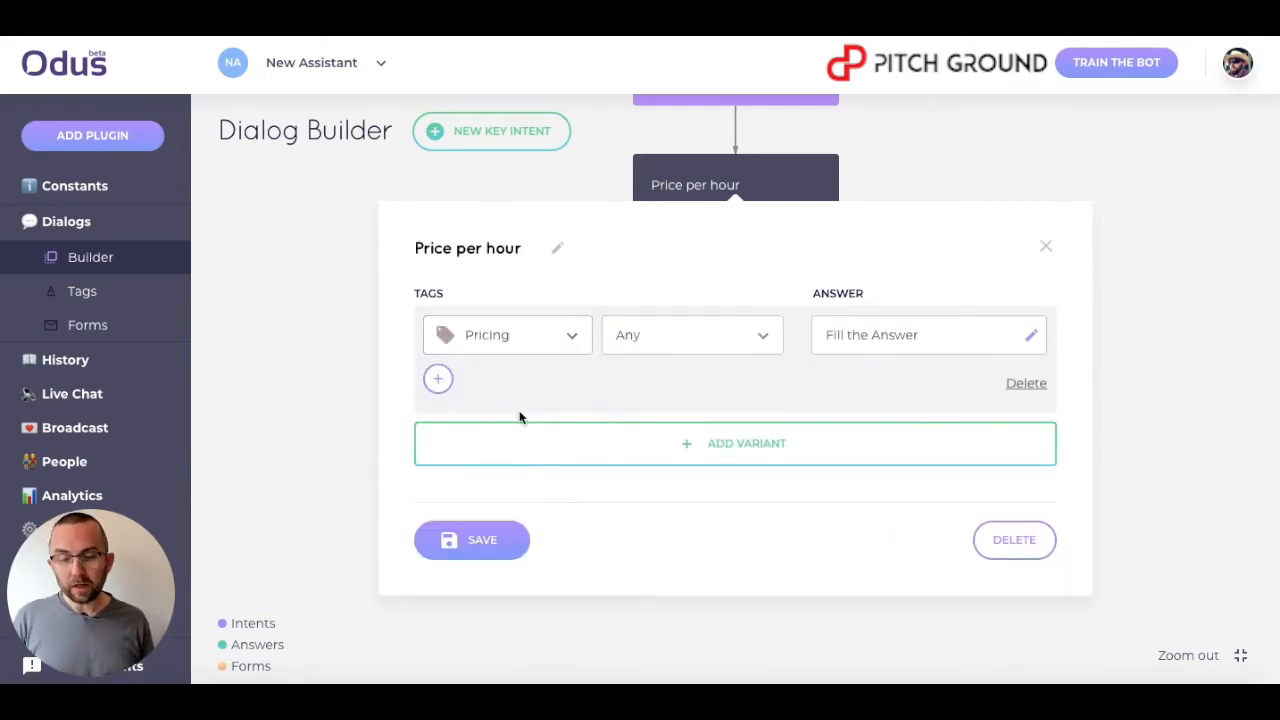
{"action": "left_click", "coordinate": [707, 345]}
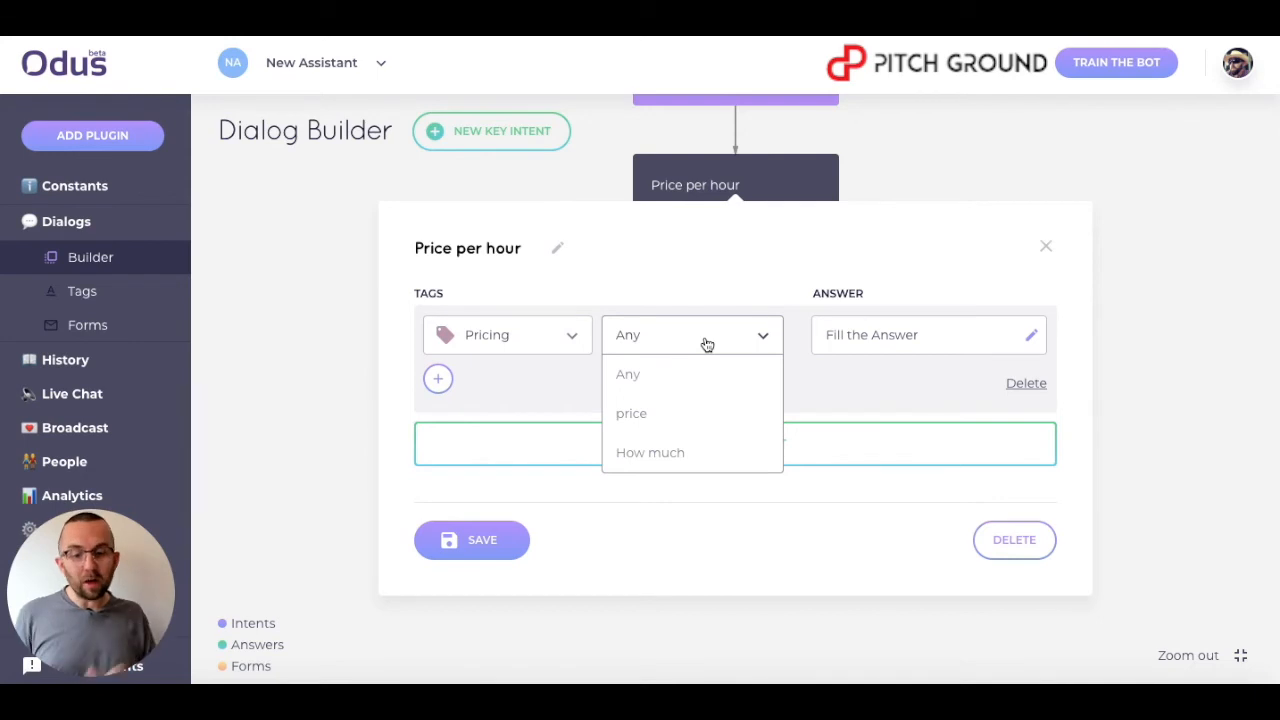
{"action": "left_click", "coordinate": [676, 423]}
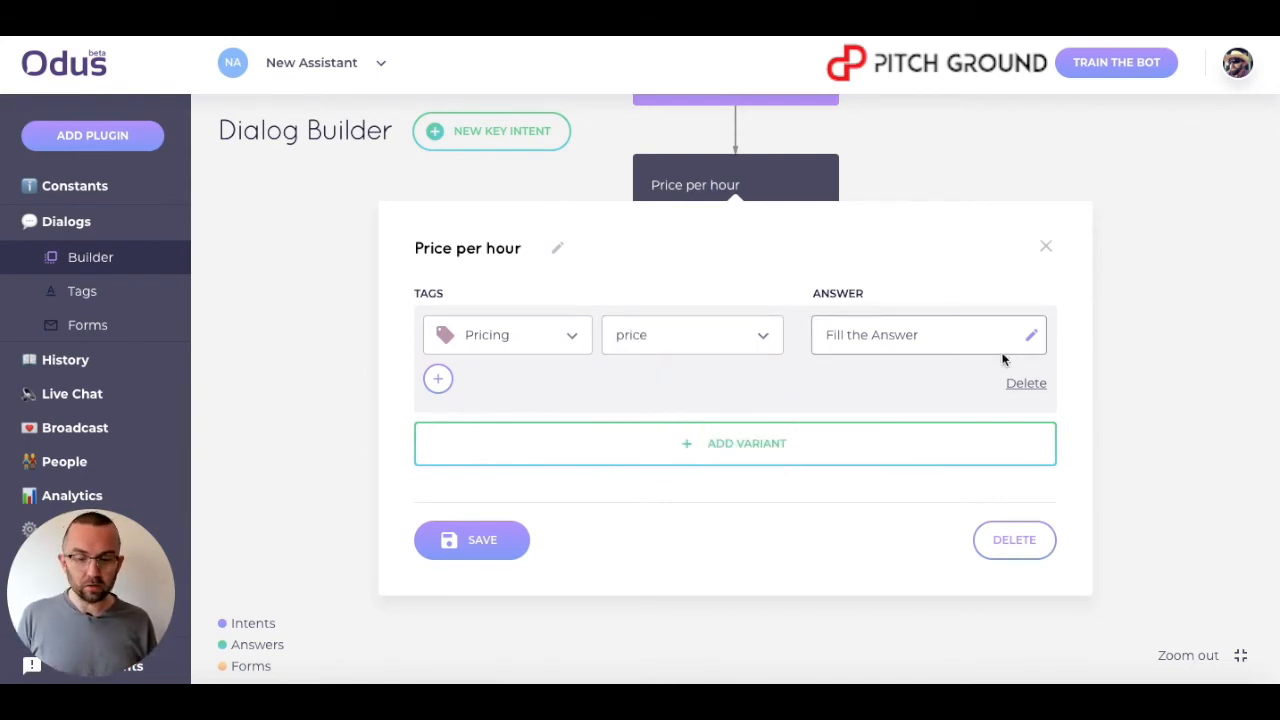
{"action": "left_click", "coordinate": [1030, 336]}
{"action": "left_click", "coordinate": [455, 226]}
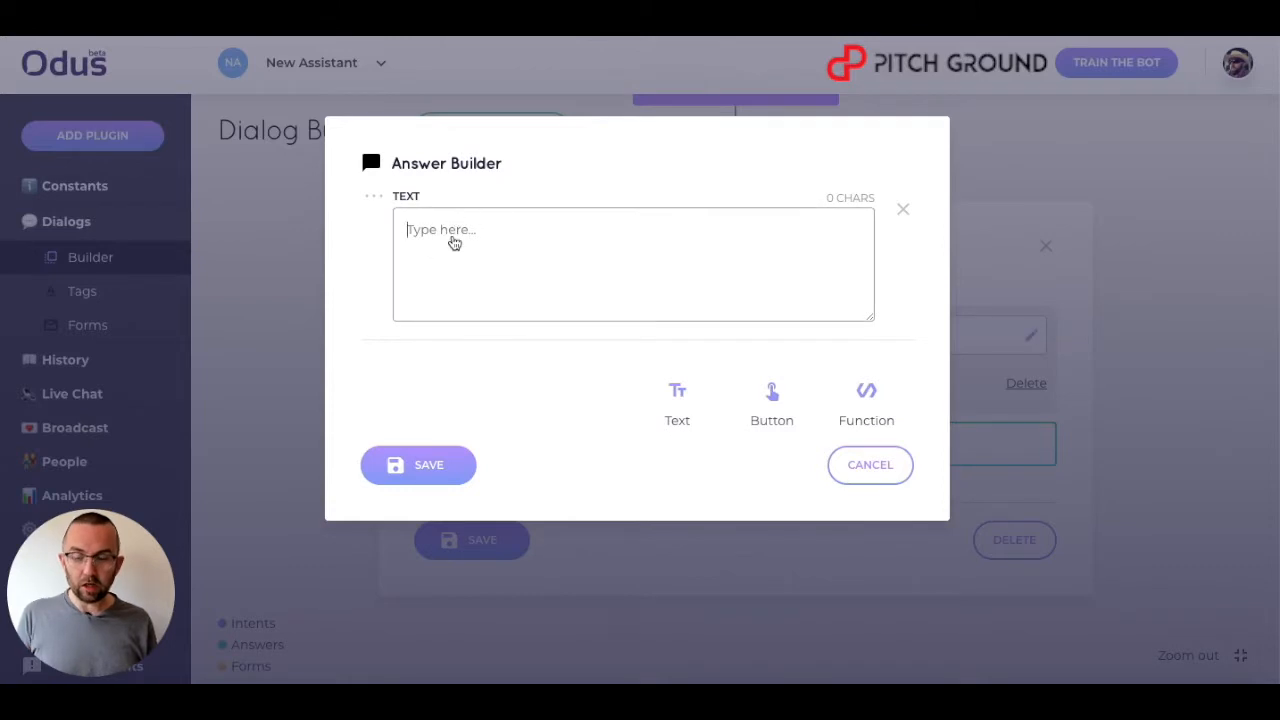
{"action": "type", "text": "The price of each session is $60"}
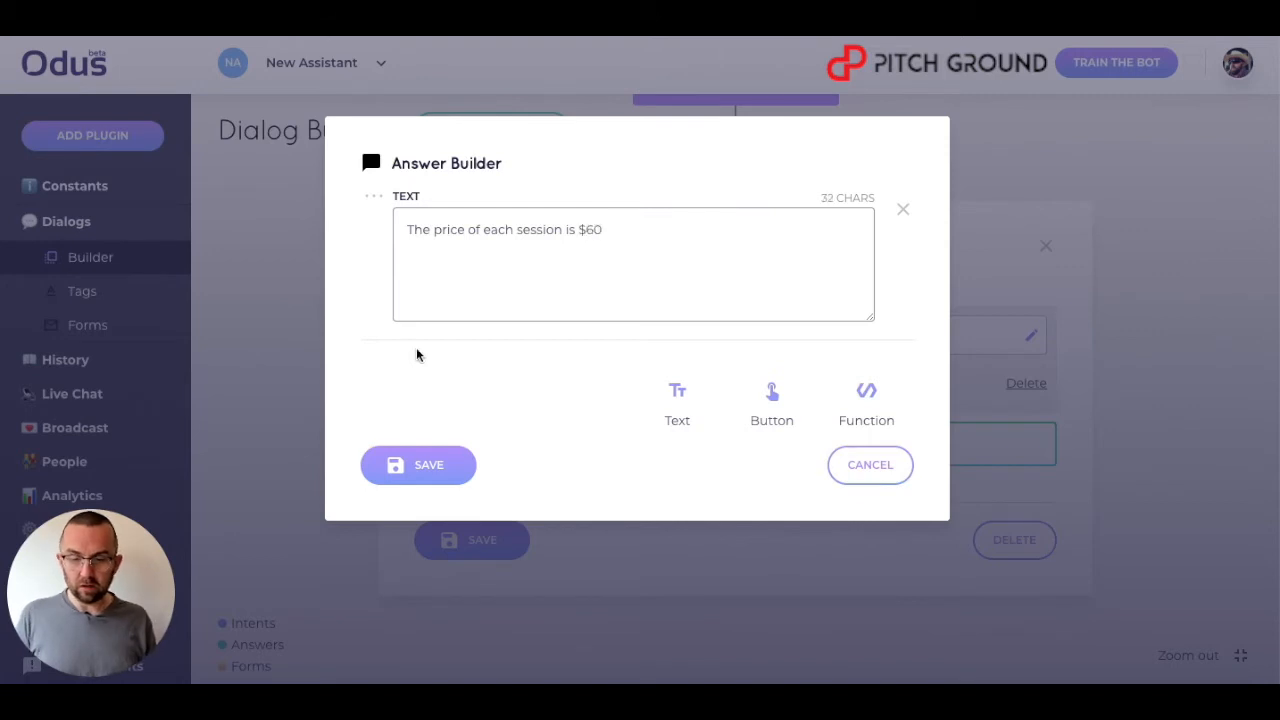
{"action": "left_click", "coordinate": [433, 455]}
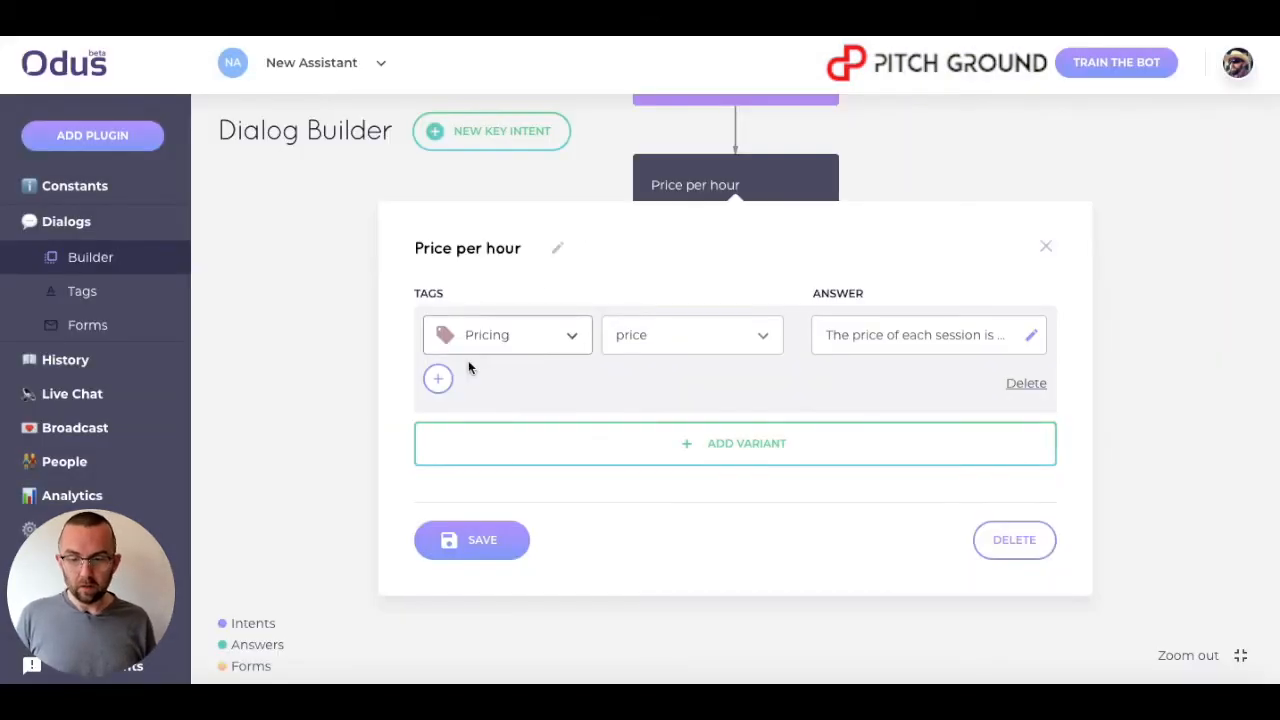
Add a second tag condition Pricing with value How much to the variant and save the block.
{"action": "left_click", "coordinate": [440, 381]}
{"action": "left_click", "coordinate": [475, 383]}
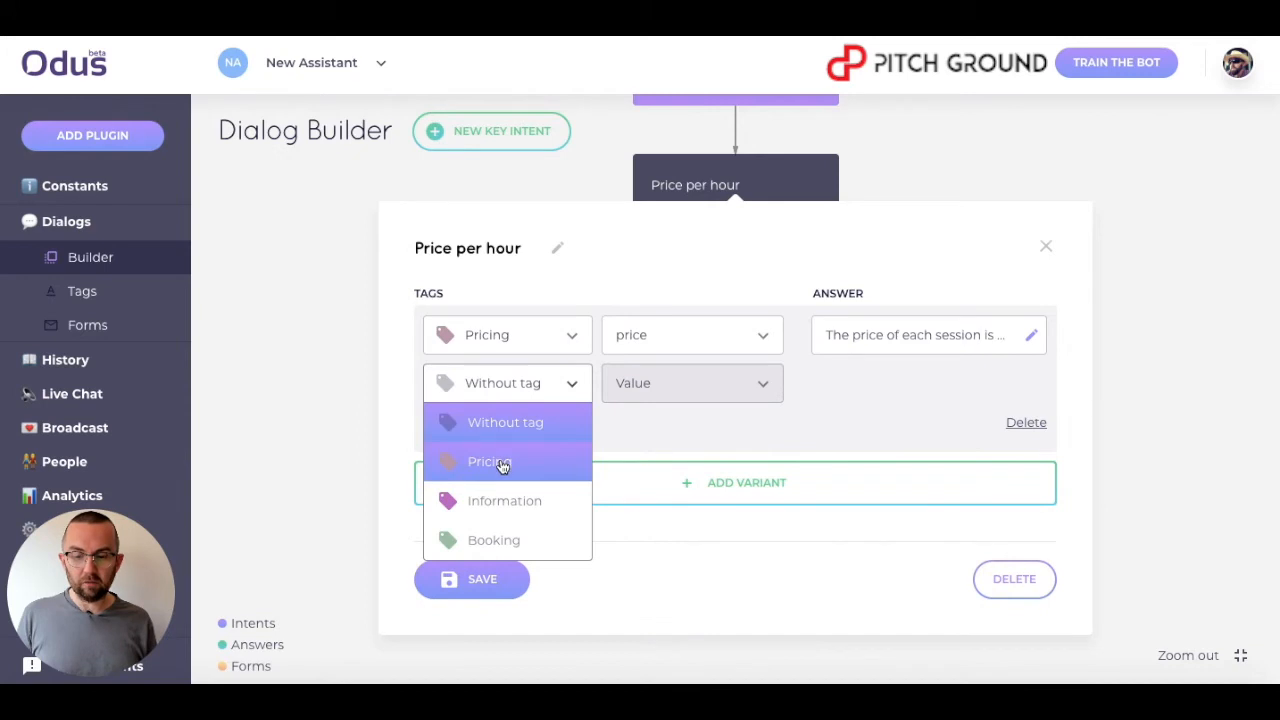
{"action": "left_click", "coordinate": [503, 464]}
{"action": "left_click", "coordinate": [712, 382]}
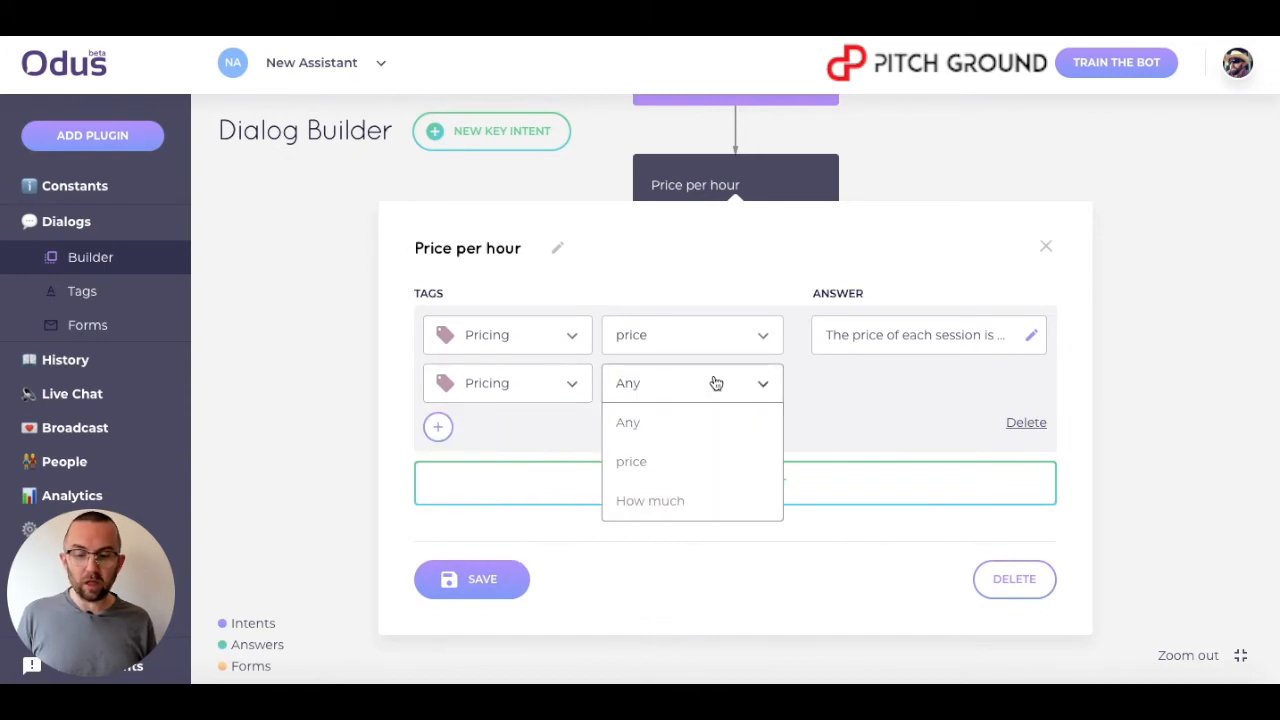
{"action": "left_click", "coordinate": [672, 499]}
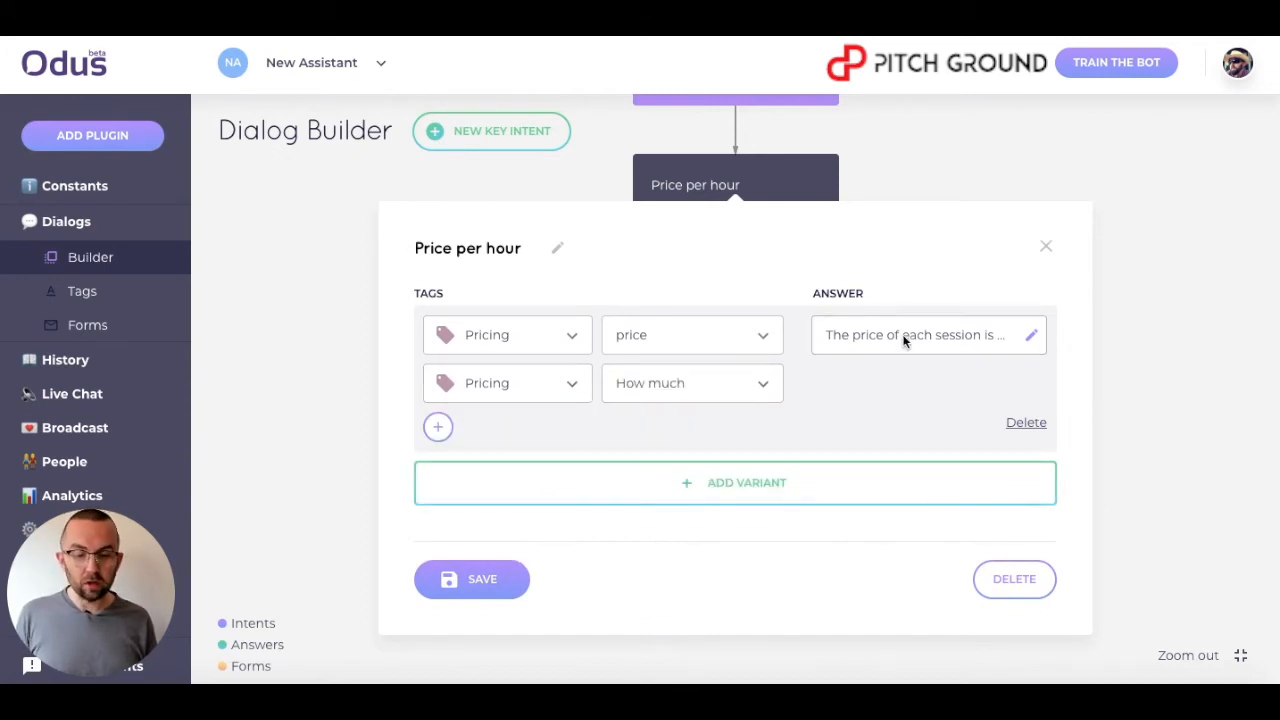
{"action": "left_click", "coordinate": [481, 587]}
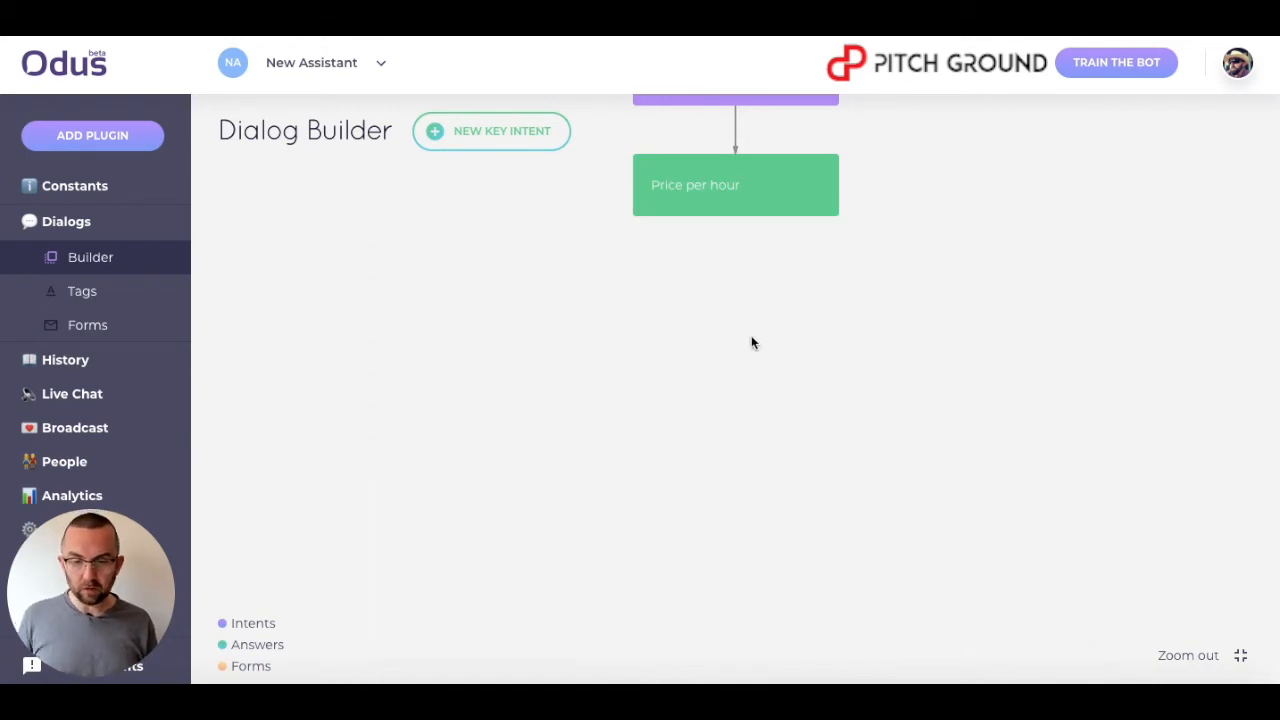
Add another intent block below Reply to greeting, place it to the right, and name it What is coaching?
{"action": "left_click_drag", "start_coordinate": [753, 343], "coordinate": [457, 517]}
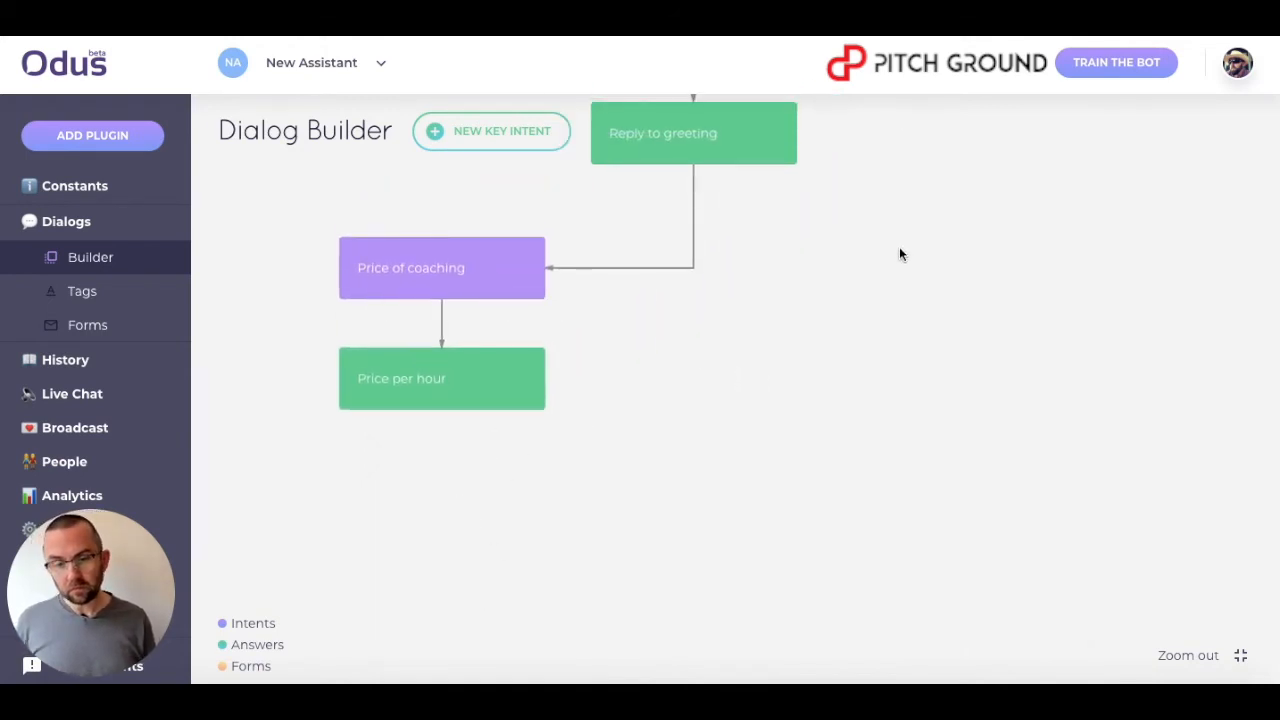
{"action": "left_click", "coordinate": [694, 166]}
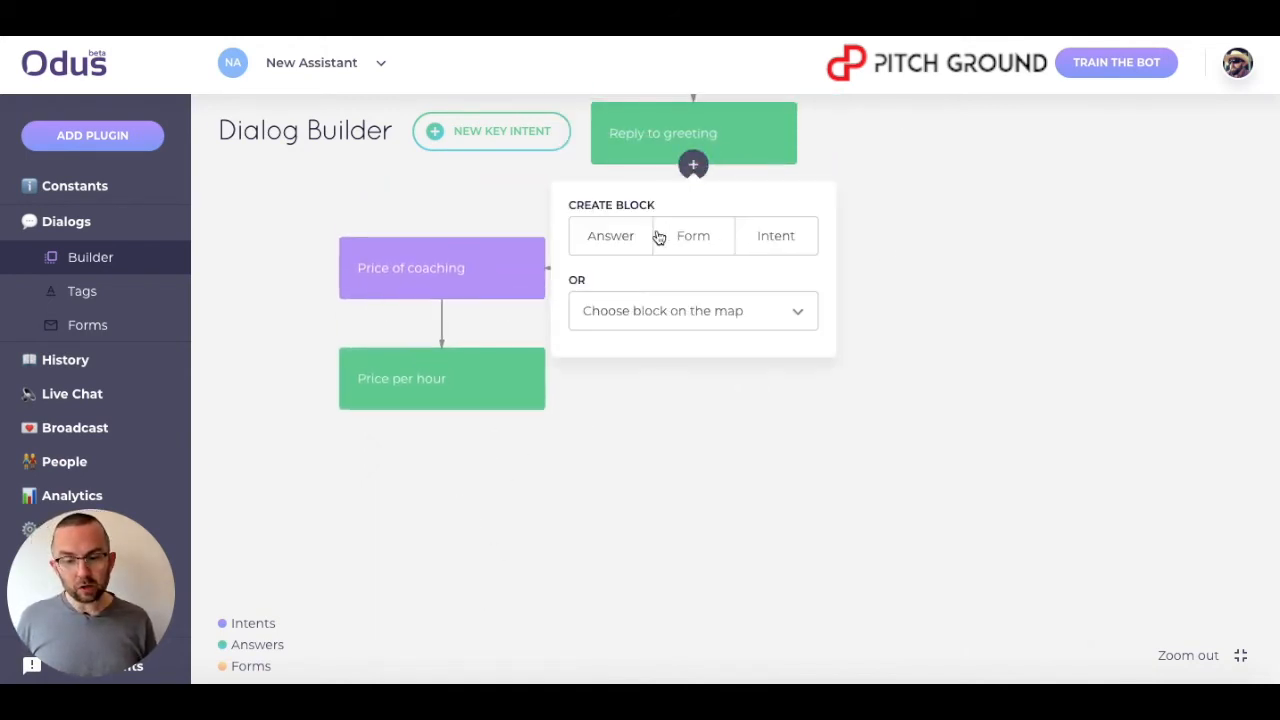
{"action": "left_click", "coordinate": [771, 228]}
{"action": "left_click_drag", "start_coordinate": [751, 243], "coordinate": [869, 273]}
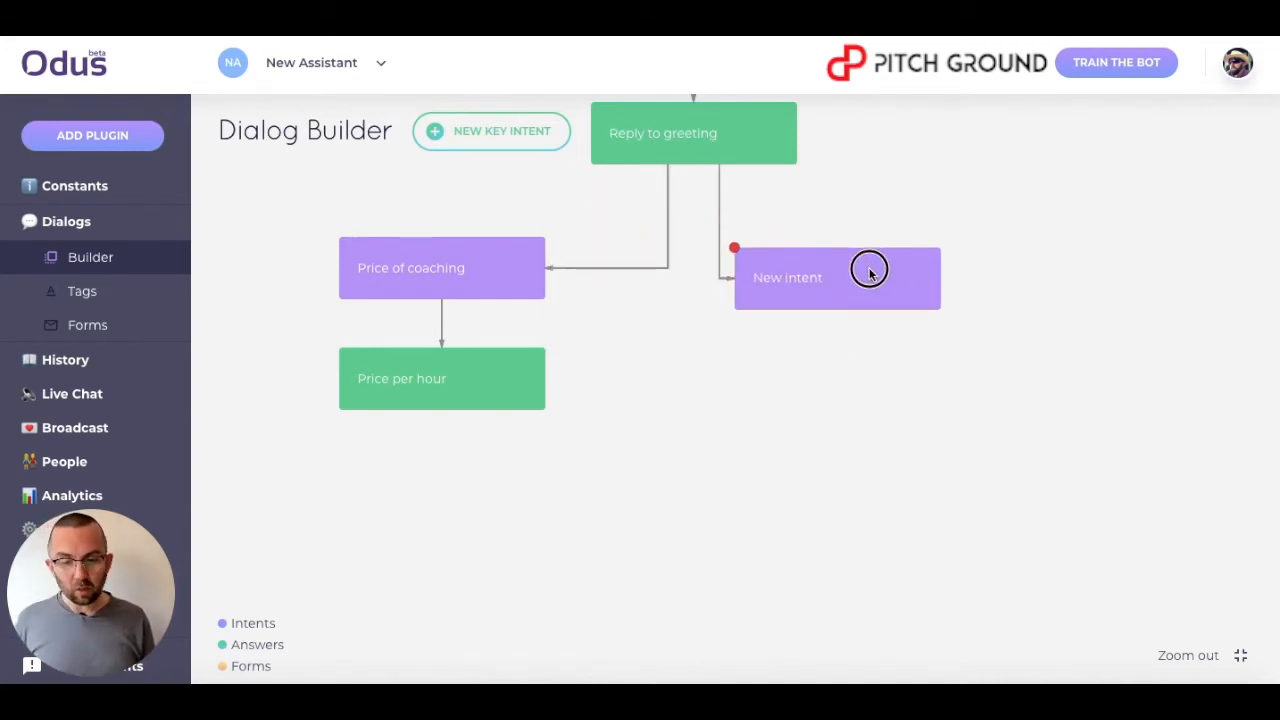
{"action": "left_click", "coordinate": [788, 282]}
{"action": "left_click_drag", "start_coordinate": [499, 249], "coordinate": [249, 251]}
{"action": "type", "text": "What is coaching?"}
Add the possible questions 'What is coaching?', 'Can you explain coaching?' and 'Tell me about coaching' to the intent and save it.
{"action": "left_click", "coordinate": [474, 327]}
{"action": "type", "text": "W"}
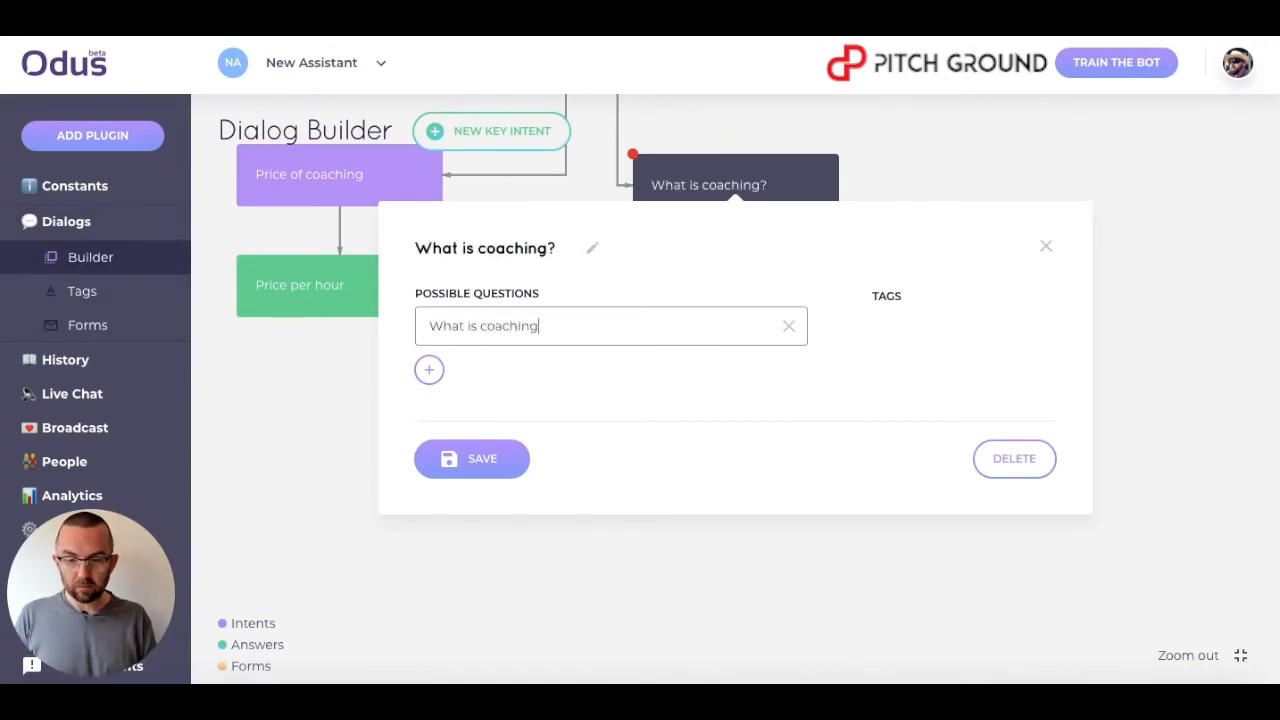
{"action": "left_click", "coordinate": [431, 372]}
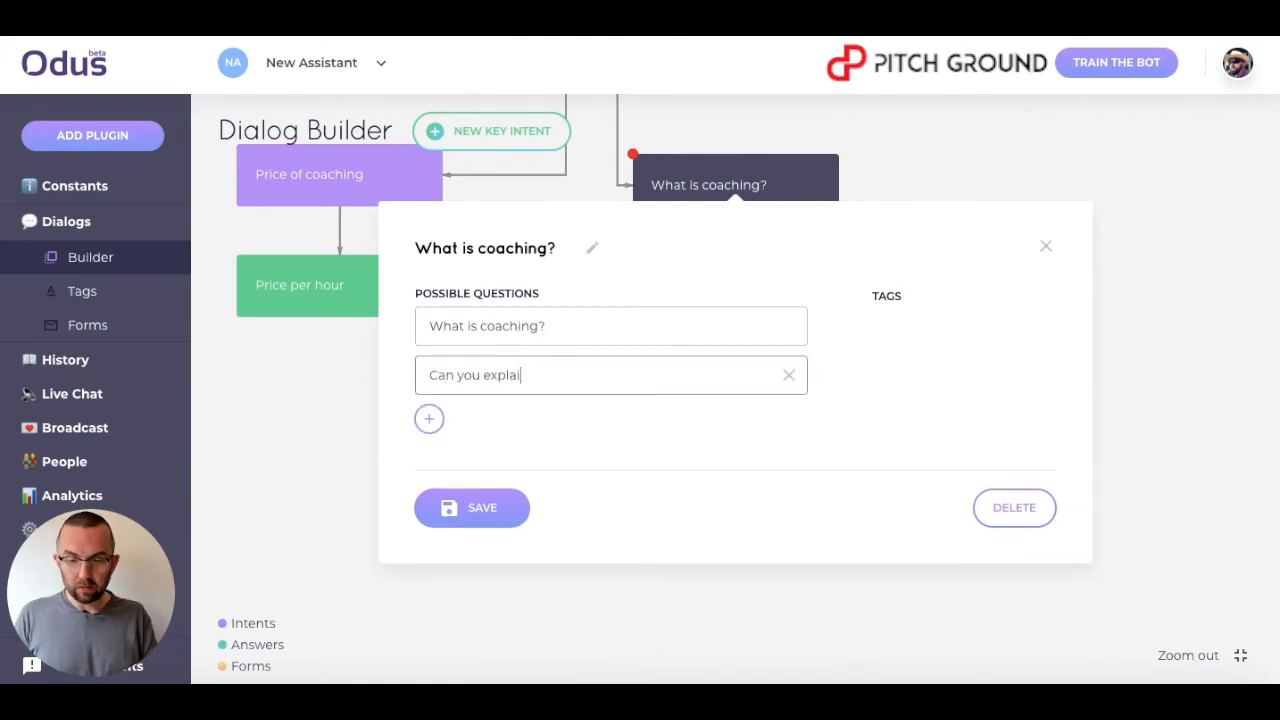
{"action": "left_click", "coordinate": [432, 414]}
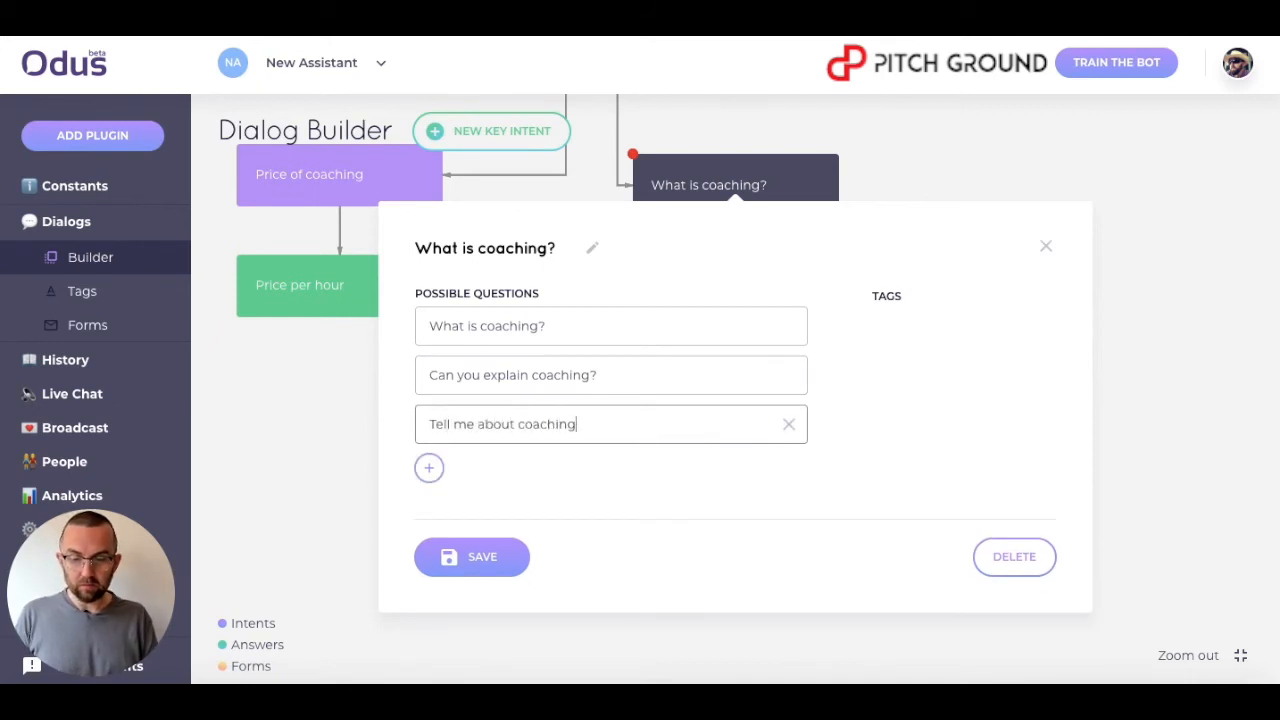
{"action": "left_click", "coordinate": [498, 558]}
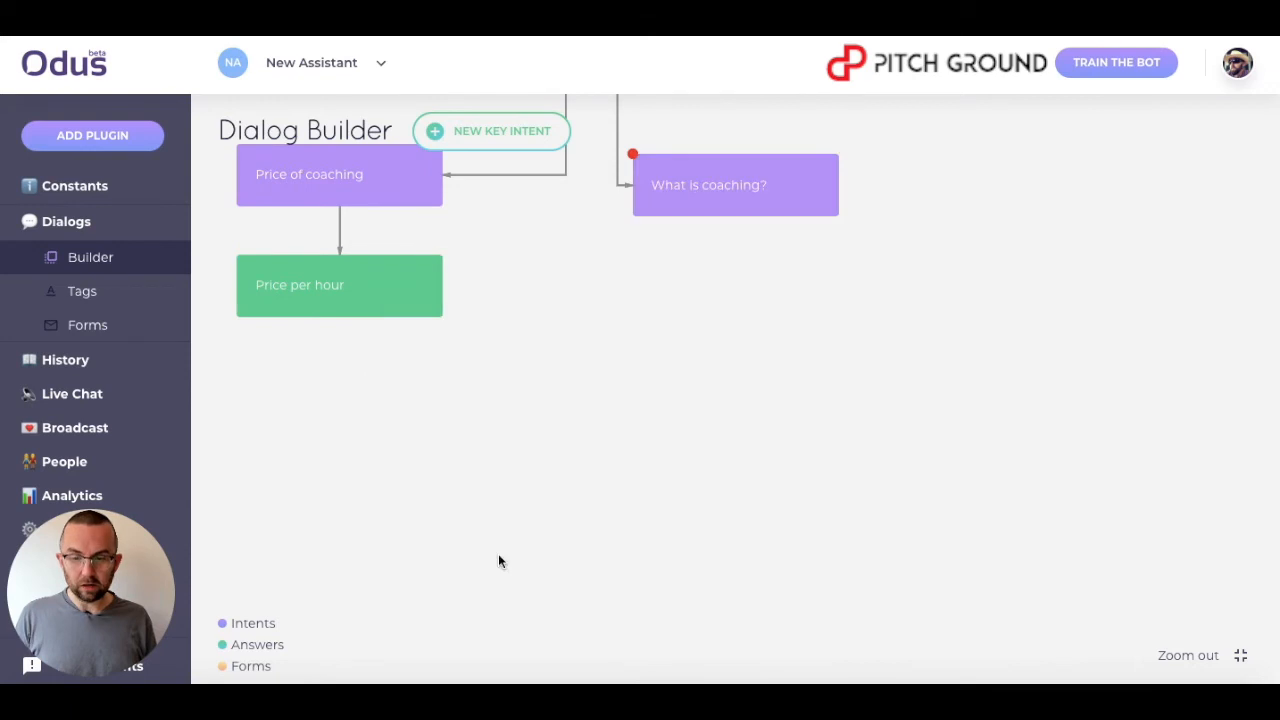
Add an answer block below What is coaching? and name it Answer to coaching.
{"action": "left_click", "coordinate": [735, 216]}
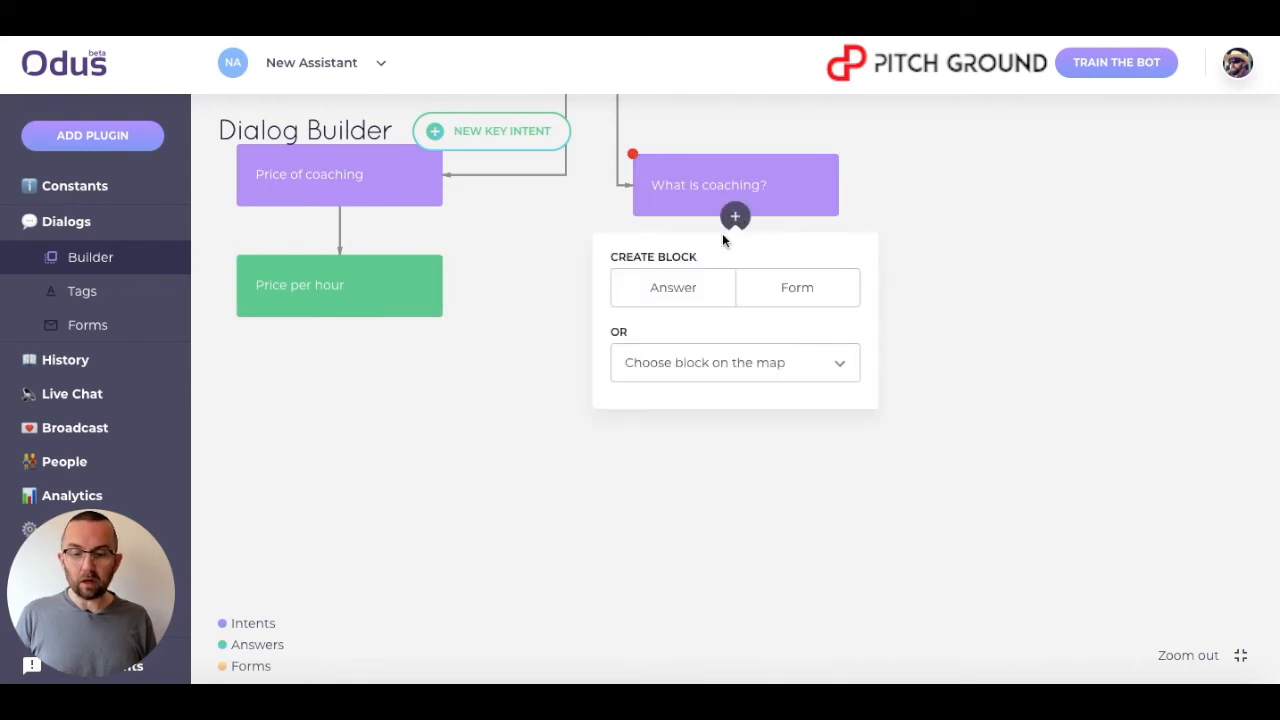
{"action": "left_click", "coordinate": [683, 295]}
{"action": "left_click", "coordinate": [706, 297]}
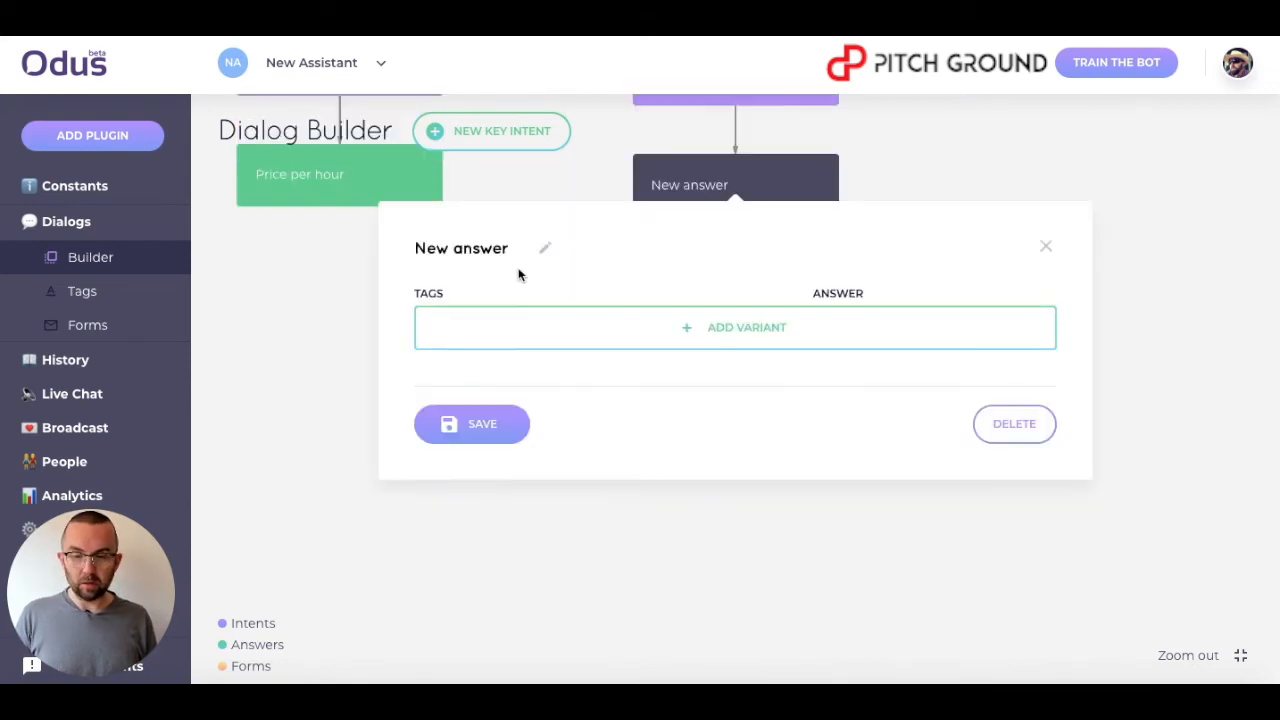
{"action": "left_click", "coordinate": [544, 252]}
{"action": "left_click_drag", "start_coordinate": [520, 249], "coordinate": [353, 233]}
{"action": "type", "text": "Answer to caoching"}
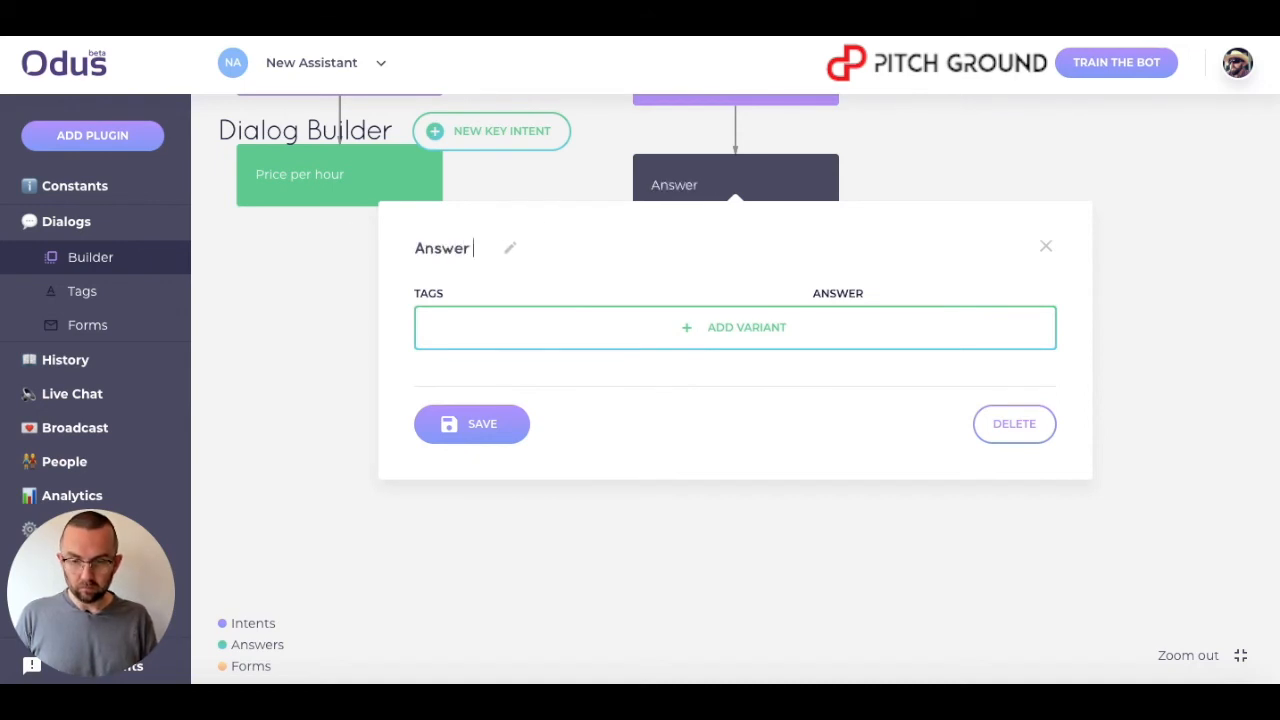
{"action": "key", "text": "BackSpace"}
{"action": "key", "text": "BackSpace"}
{"action": "key", "text": "BackSpace"}
{"action": "key", "text": "BackSpace"}
{"action": "key", "text": "BackSpace"}
{"action": "key", "text": "BackSpace"}
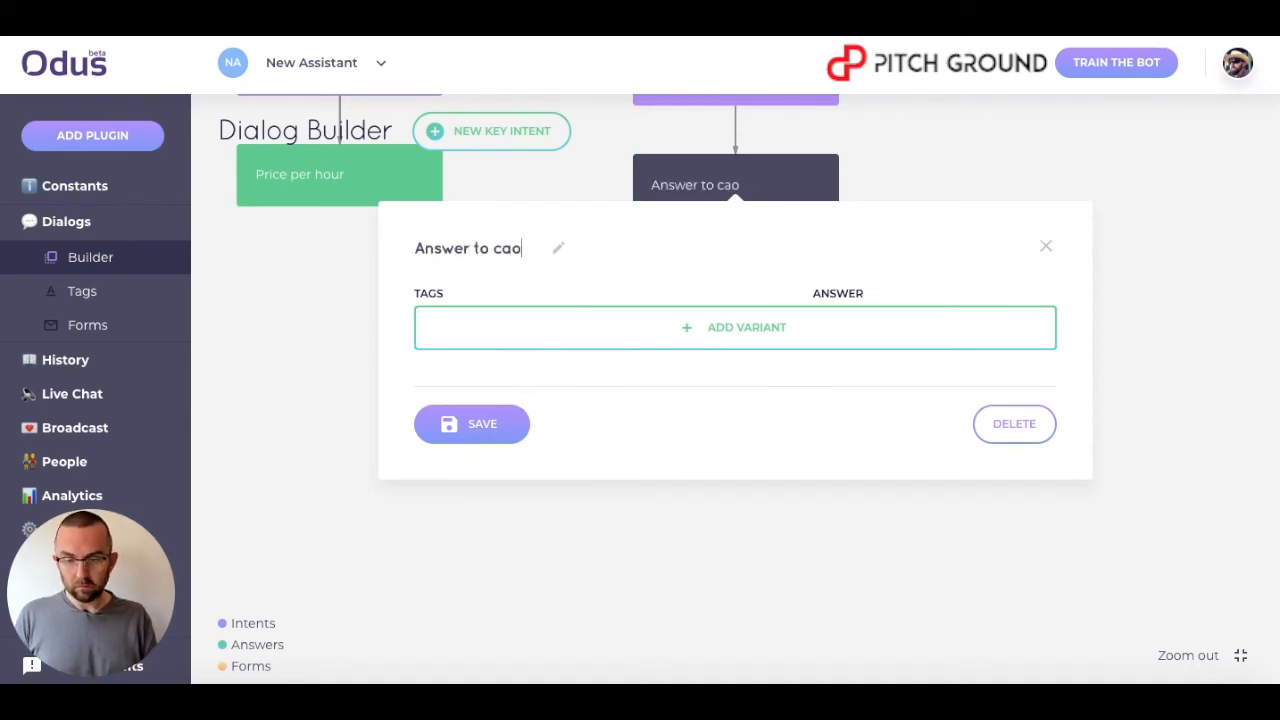
{"action": "type", "text": "oaching"}
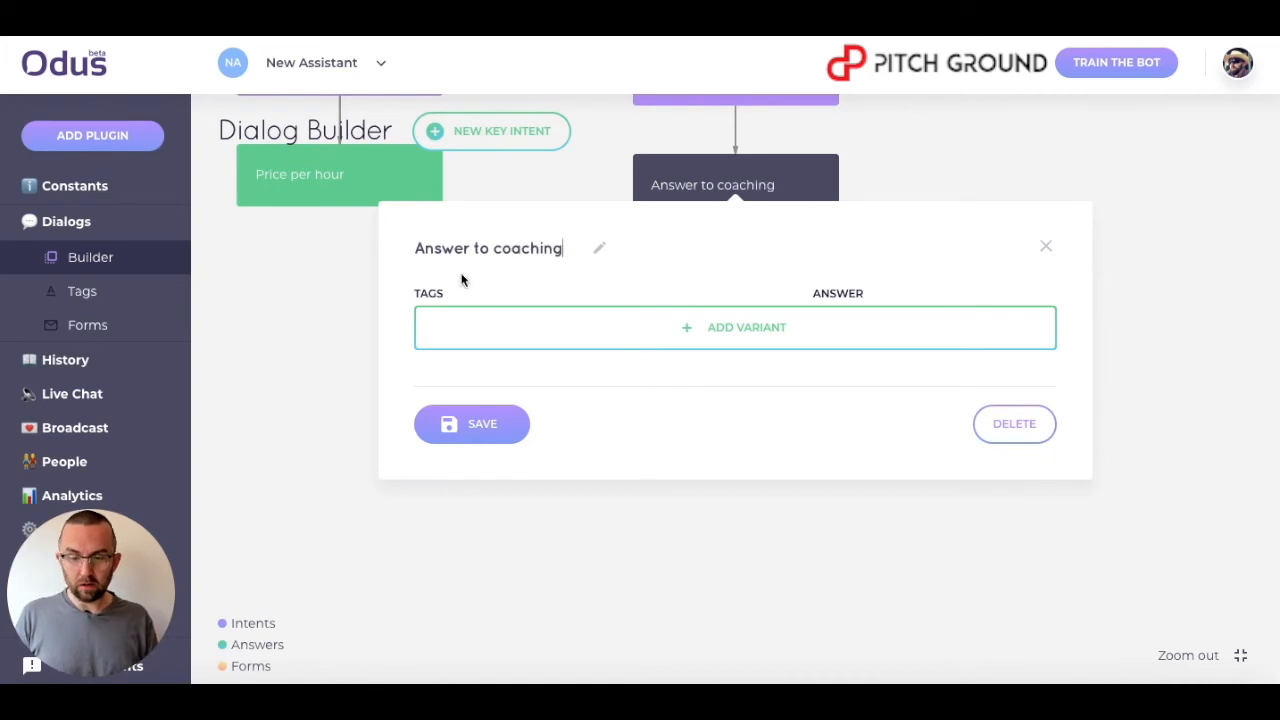
Add an answer variant with the Information tag and close the block.
{"action": "left_click", "coordinate": [583, 334]}
{"action": "left_click", "coordinate": [537, 337]}
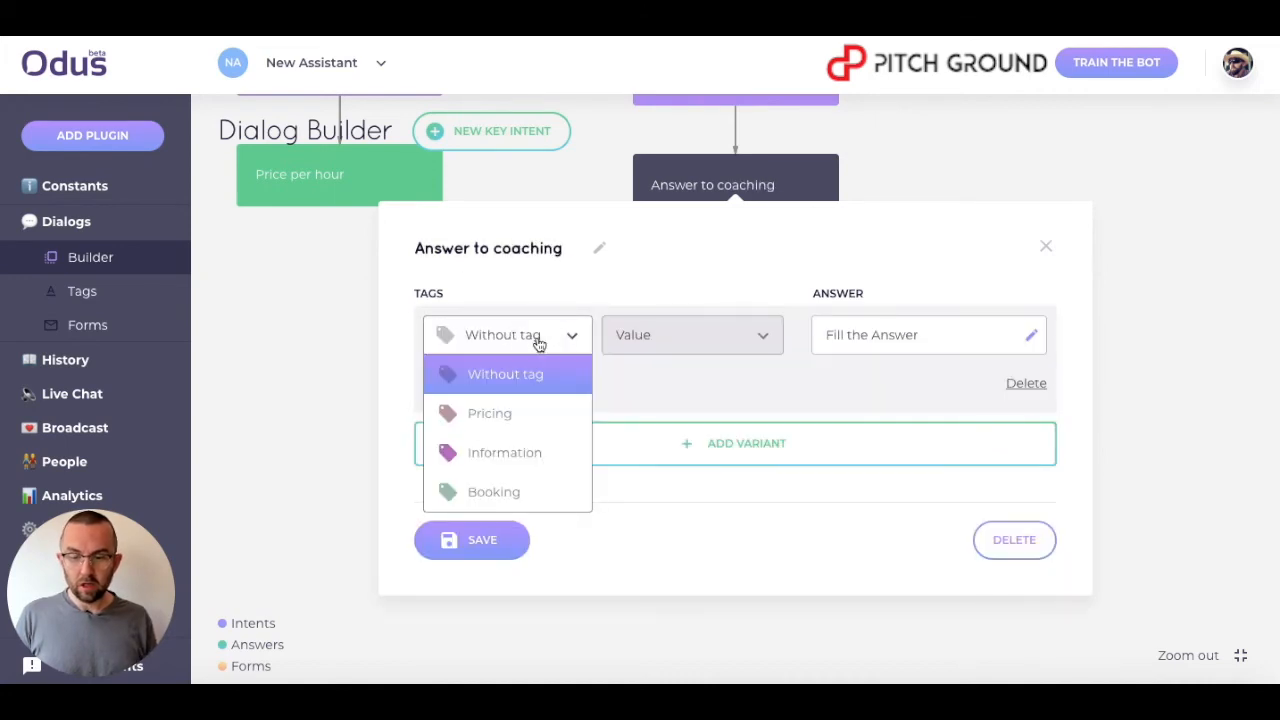
{"action": "left_click", "coordinate": [516, 470]}
{"action": "left_click", "coordinate": [660, 342]}
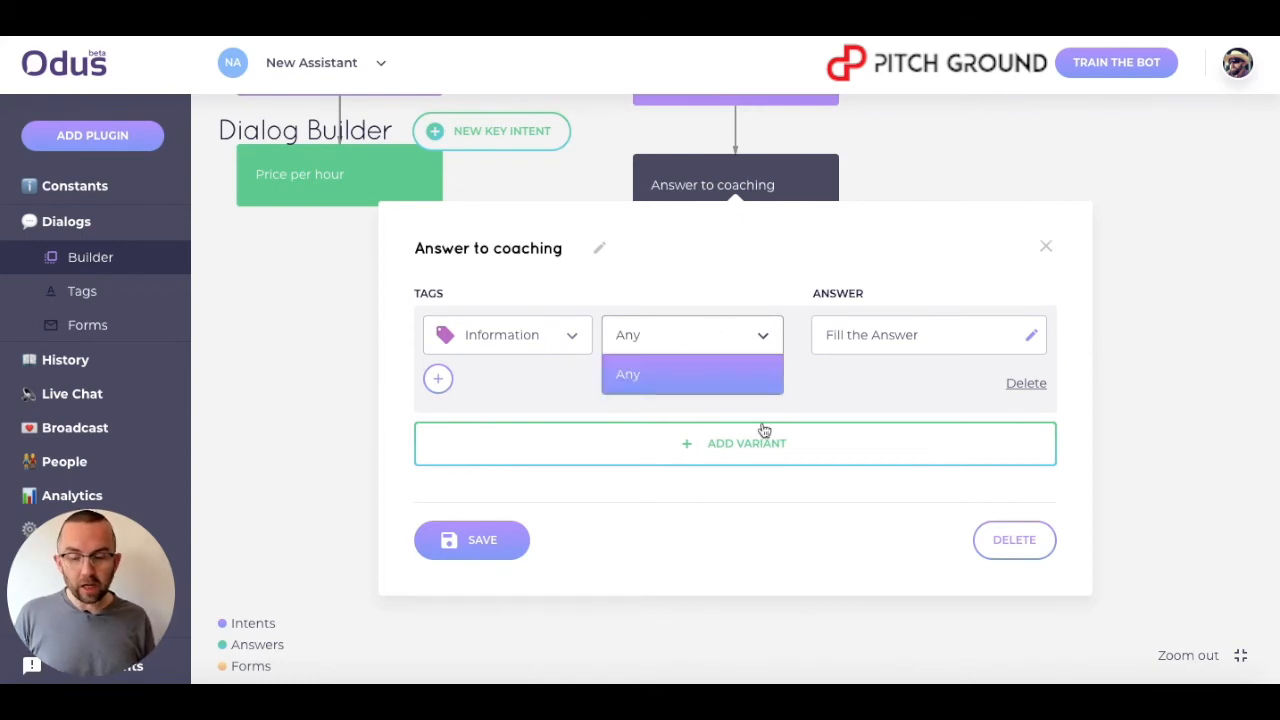
{"action": "left_click", "coordinate": [1045, 250]}
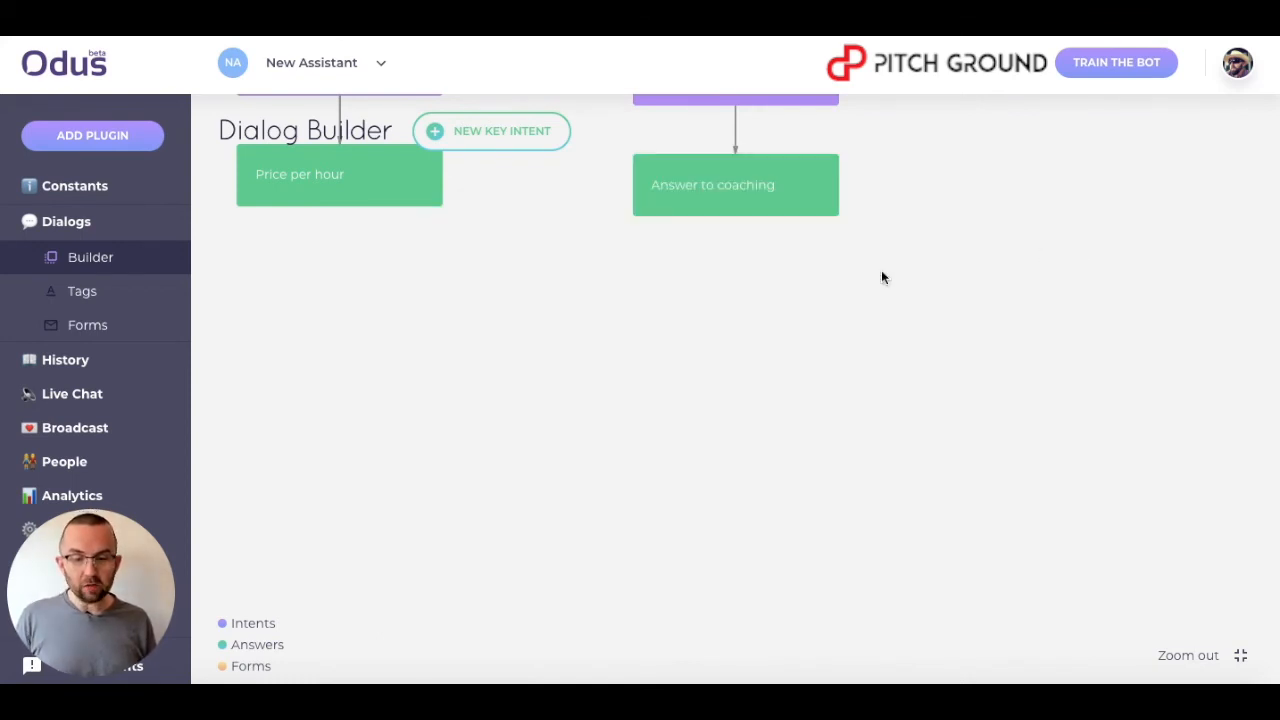
In the What is coaching? intent, tag 'What is' and 'explain' in the first two questions with Information.
{"action": "left_click", "coordinate": [706, 315]}
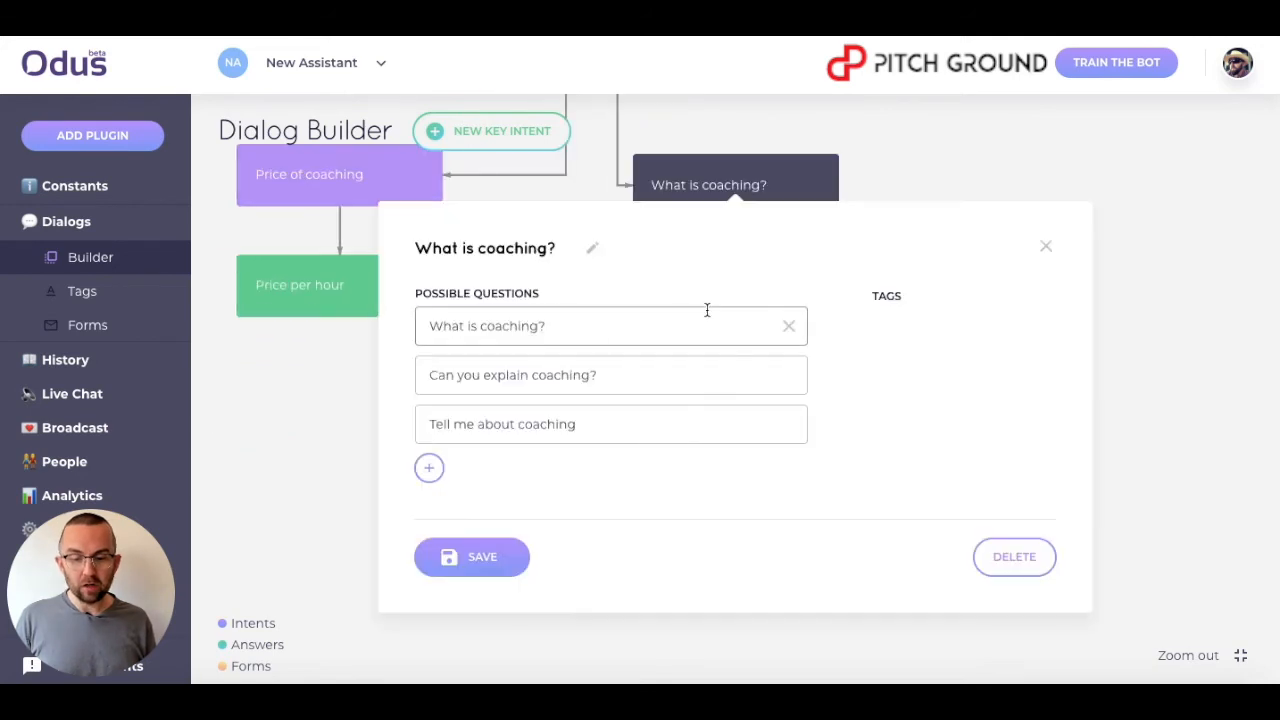
{"action": "left_click_drag", "start_coordinate": [478, 324], "coordinate": [420, 324]}
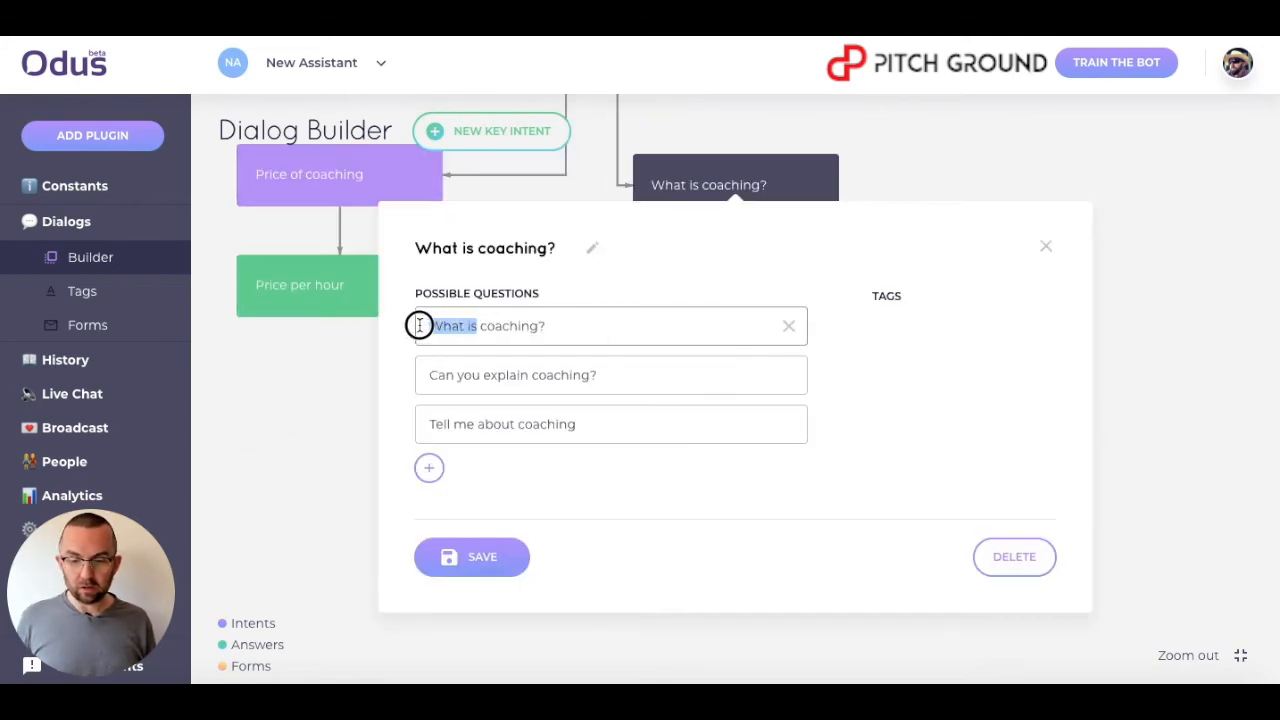
{"action": "left_click", "coordinate": [484, 282]}
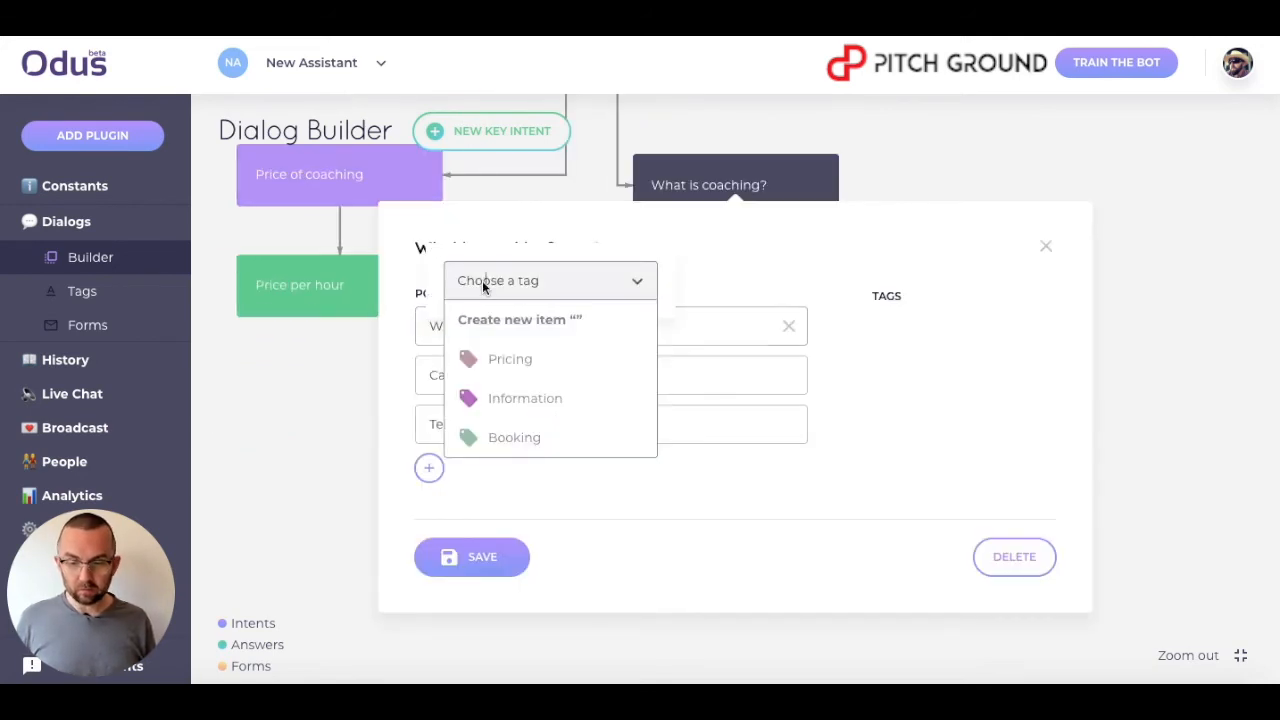
{"action": "left_click", "coordinate": [494, 396]}
{"action": "double_click", "coordinate": [496, 374]}
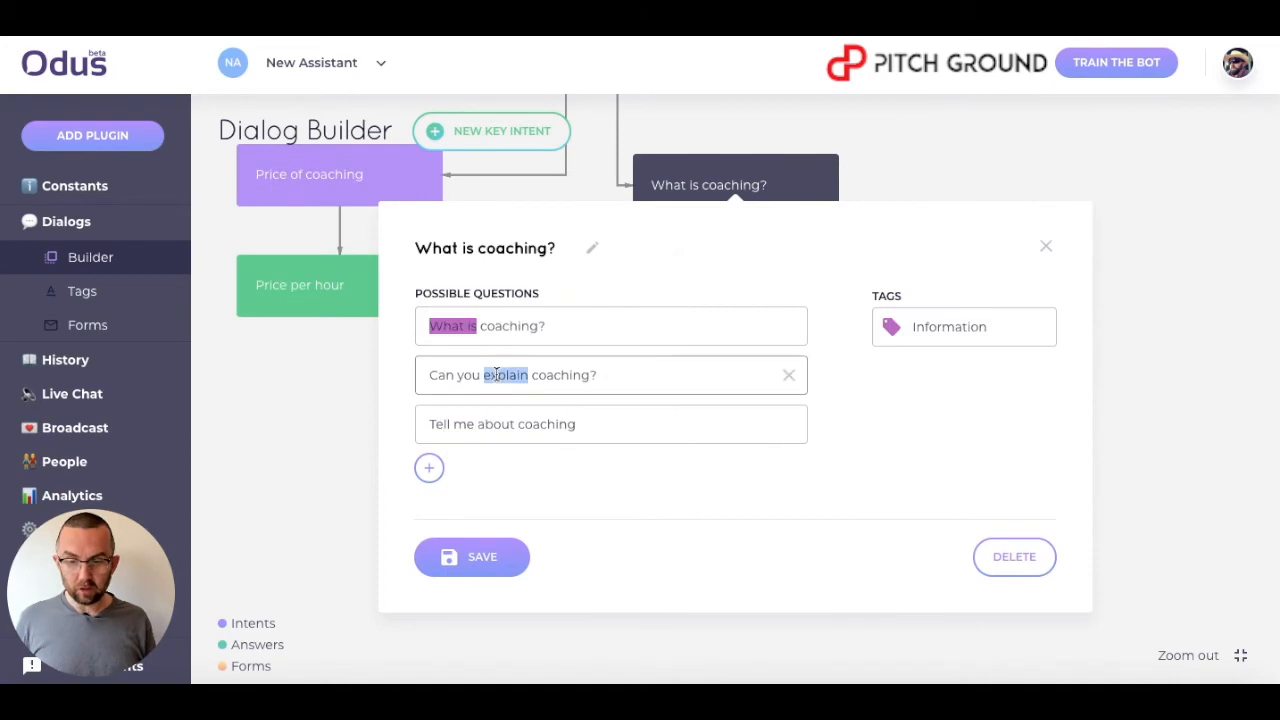
{"action": "left_click", "coordinate": [528, 330]}
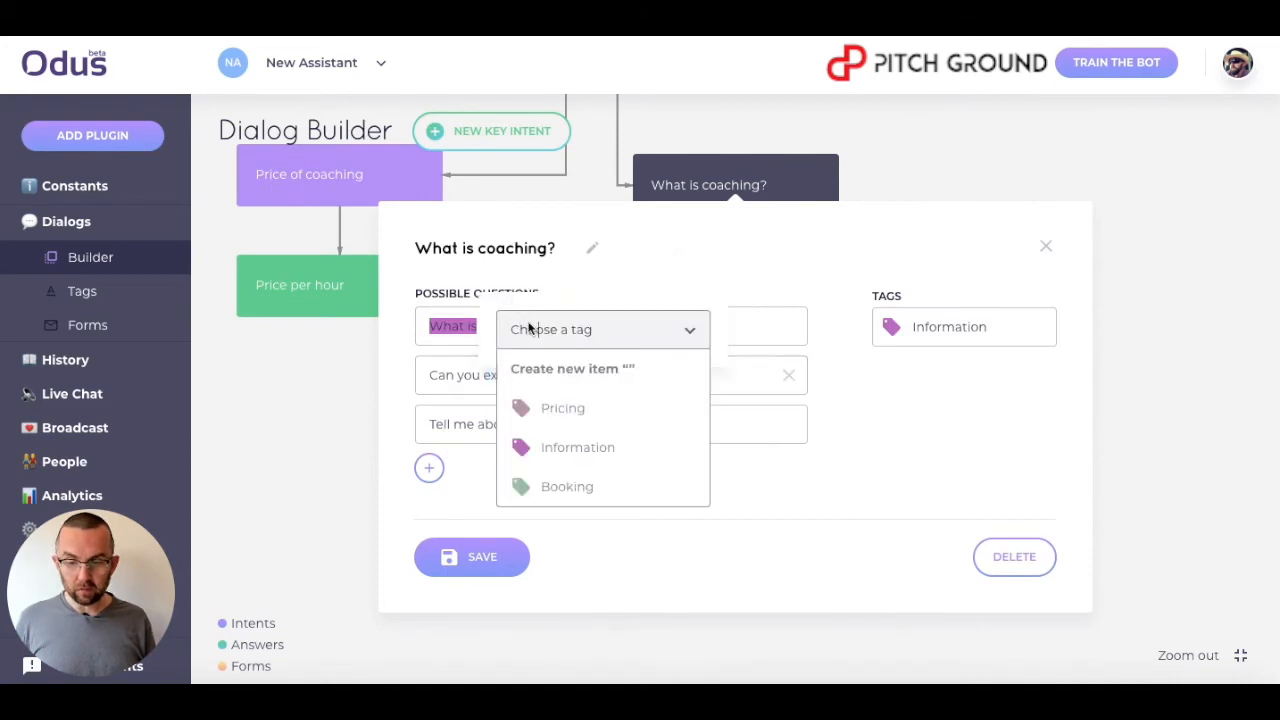
{"action": "left_click", "coordinate": [556, 444]}
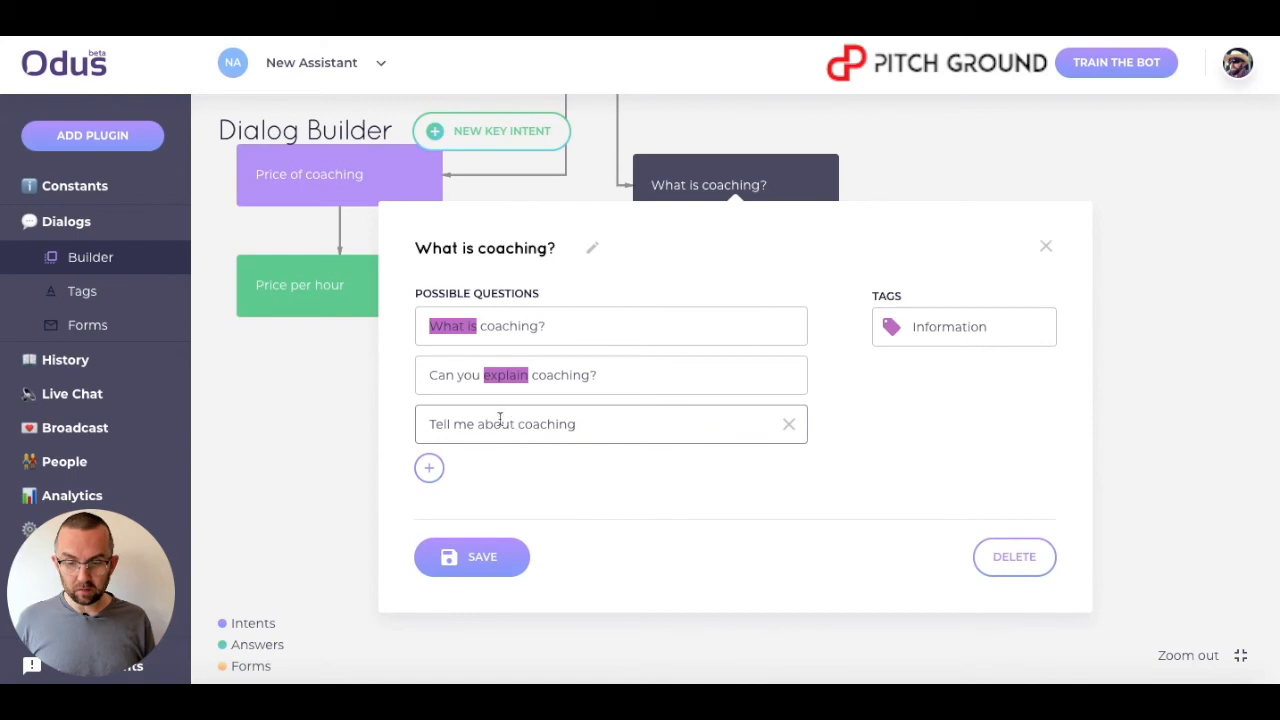
Tag 'Tell me' in the third question with Information and save the intent.
{"action": "left_click_drag", "start_coordinate": [477, 430], "coordinate": [406, 426]}
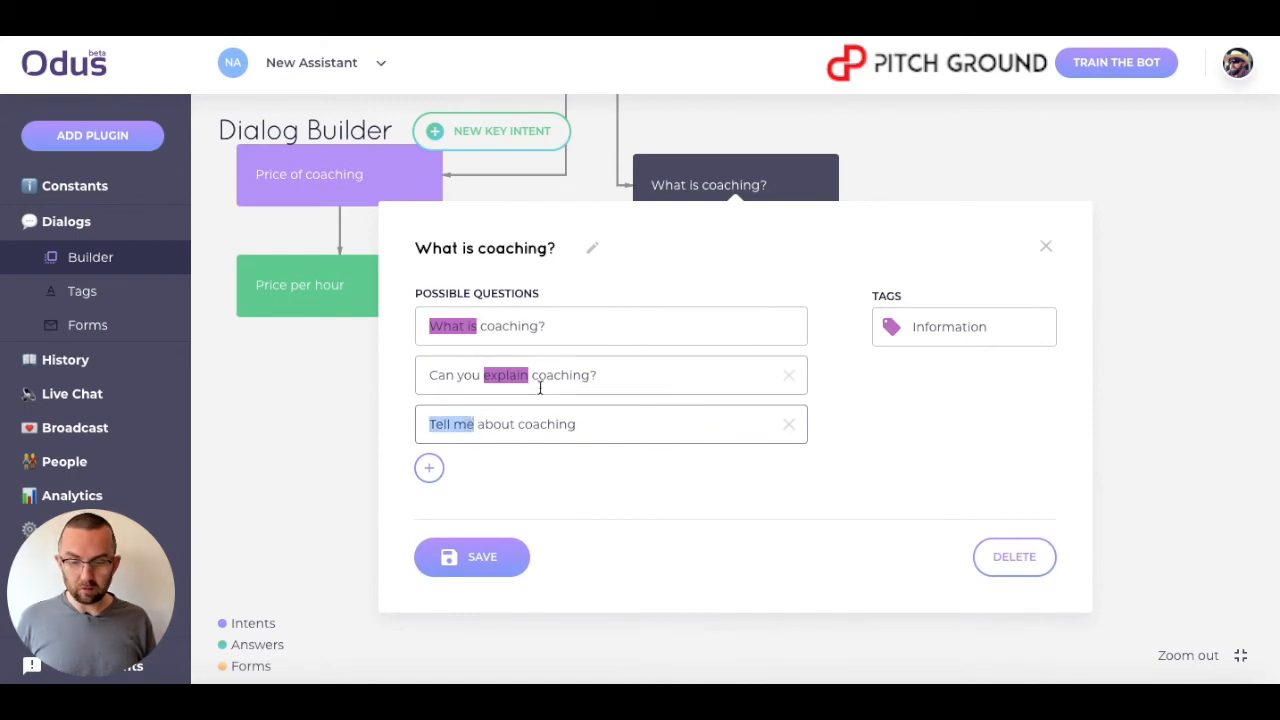
{"action": "left_click", "coordinate": [466, 424]}
{"action": "left_click_drag", "start_coordinate": [466, 424], "coordinate": [420, 422]}
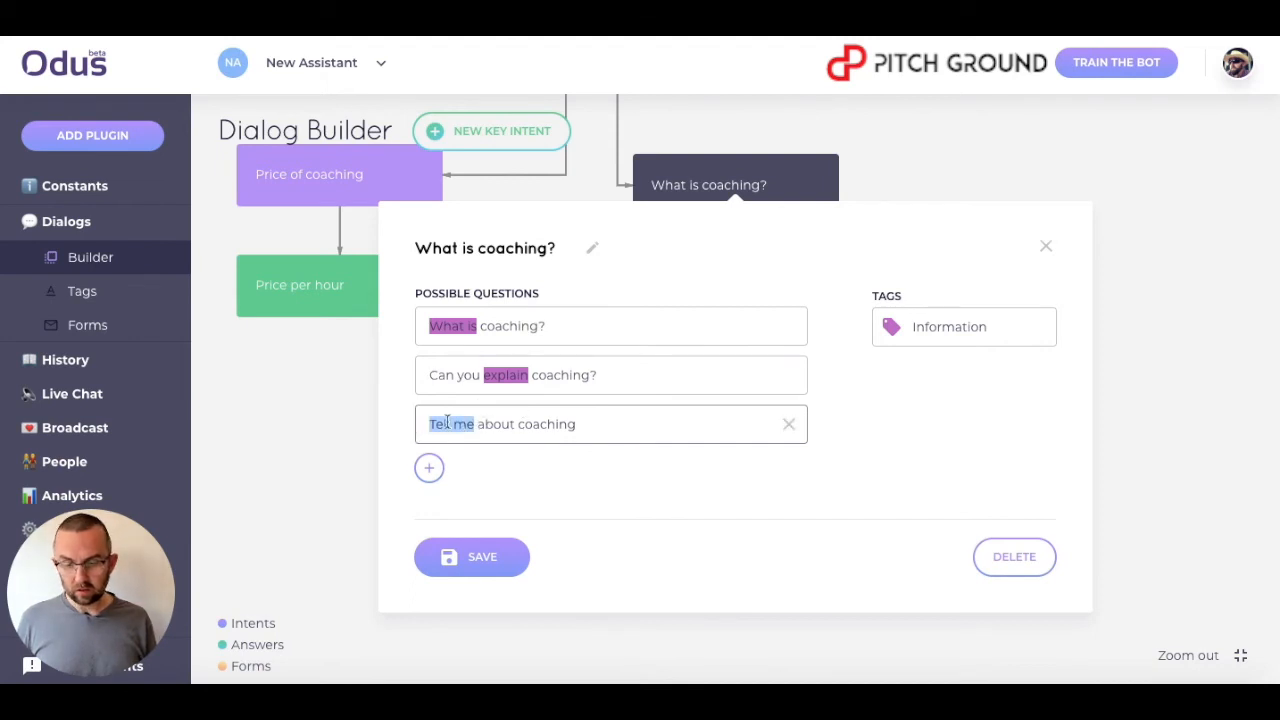
{"action": "left_click", "coordinate": [451, 426]}
{"action": "left_click", "coordinate": [475, 388]}
{"action": "left_click", "coordinate": [500, 496]}
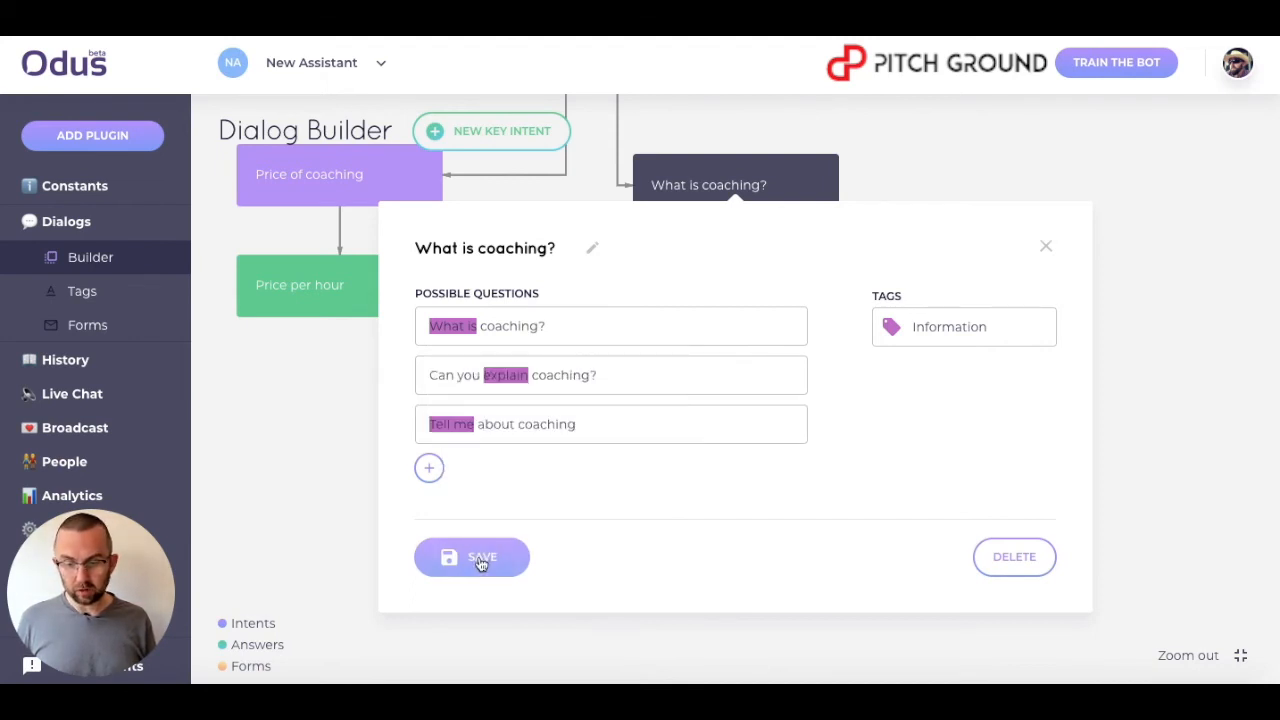
{"action": "left_click", "coordinate": [480, 558]}
Set the Answer to coaching variant's Information value to What is and its answer text to 'Coaching is ...'.
{"action": "left_click", "coordinate": [727, 300]}
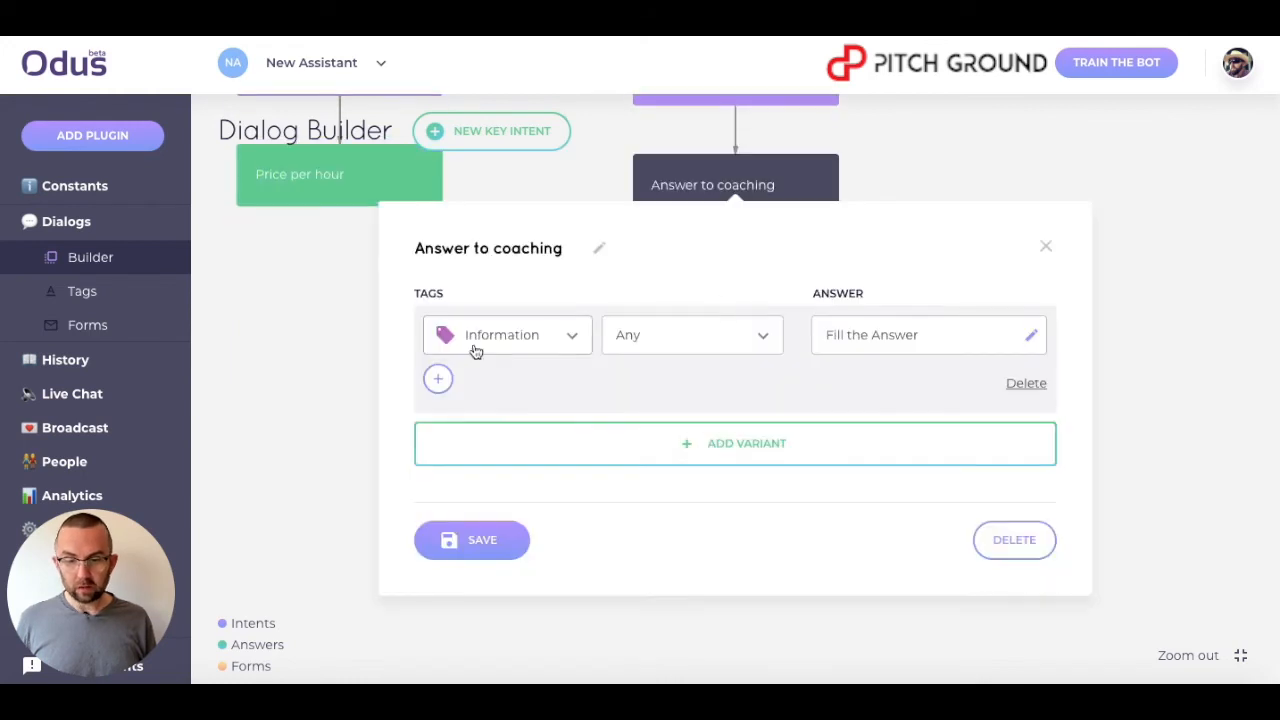
{"action": "left_click", "coordinate": [640, 343]}
{"action": "left_click", "coordinate": [654, 411]}
{"action": "left_click", "coordinate": [1031, 336]}
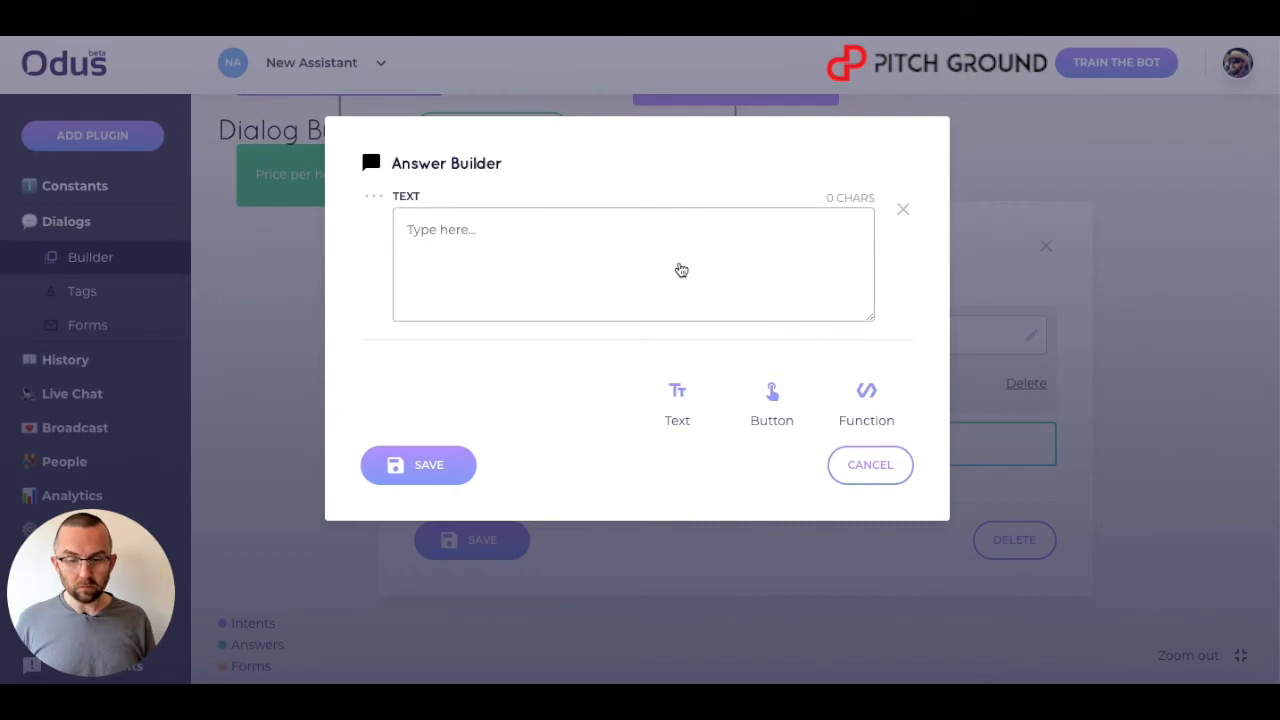
{"action": "type", "text": "Coaching is ..."}
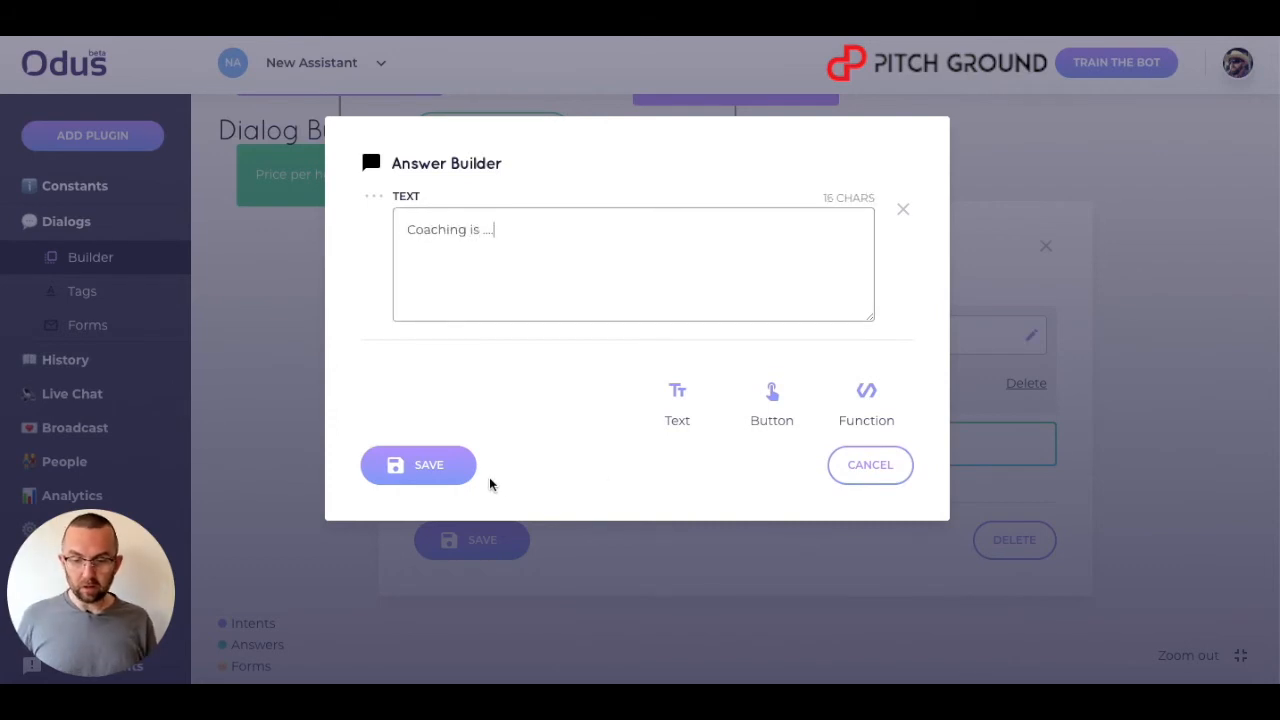
{"action": "left_click", "coordinate": [446, 466]}
Add two more Information tag conditions to the variant, the first with value explain, and save the block.
{"action": "left_click", "coordinate": [437, 380]}
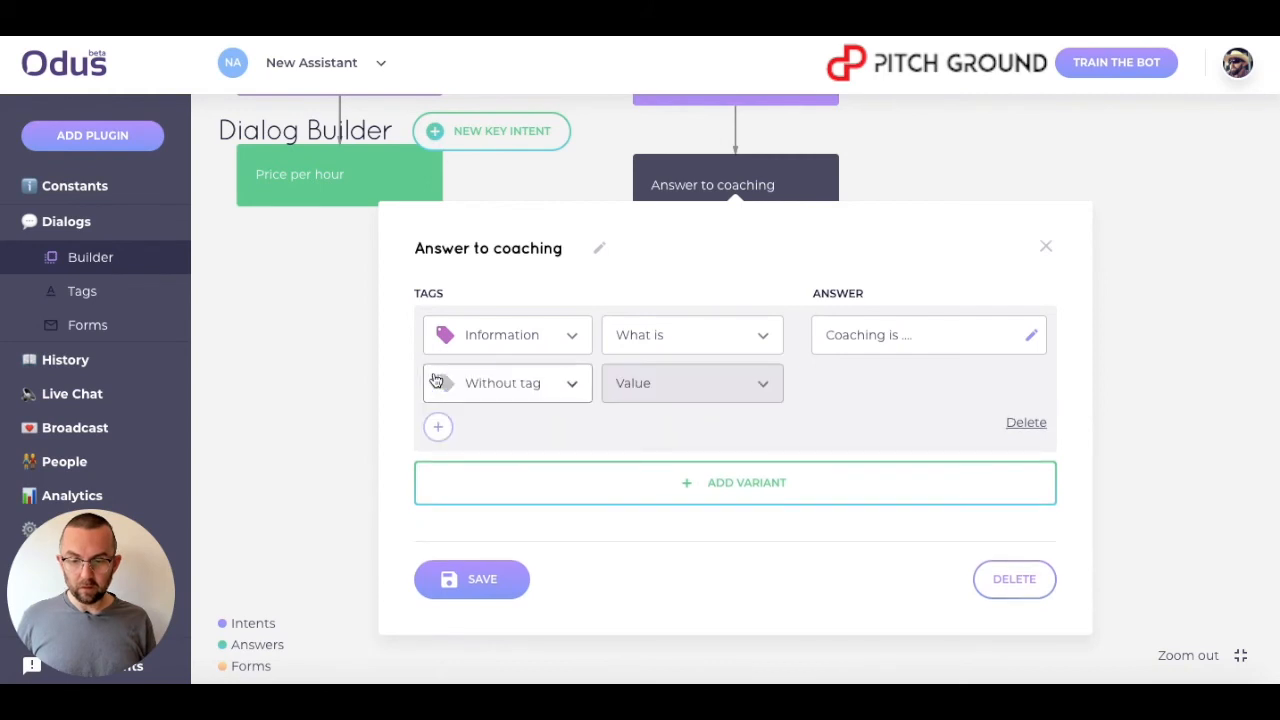
{"action": "left_click", "coordinate": [508, 380]}
{"action": "left_click", "coordinate": [523, 500]}
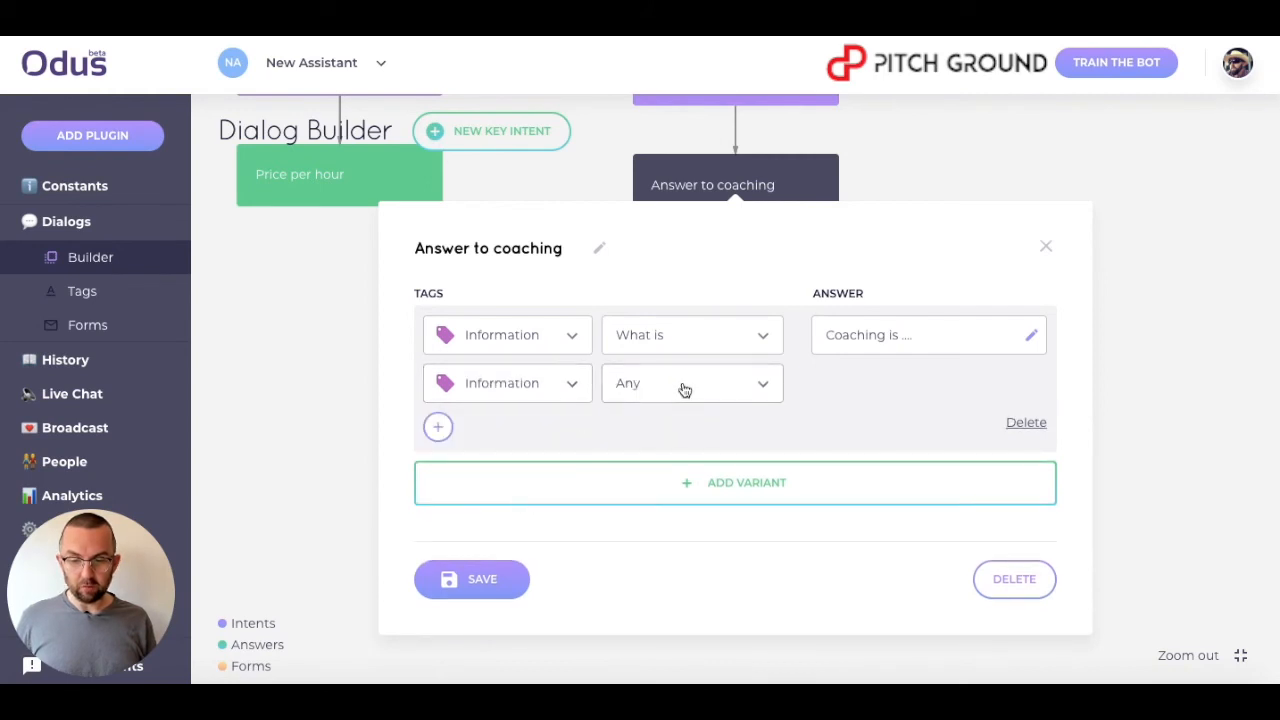
{"action": "left_click", "coordinate": [685, 390]}
{"action": "left_click", "coordinate": [666, 511]}
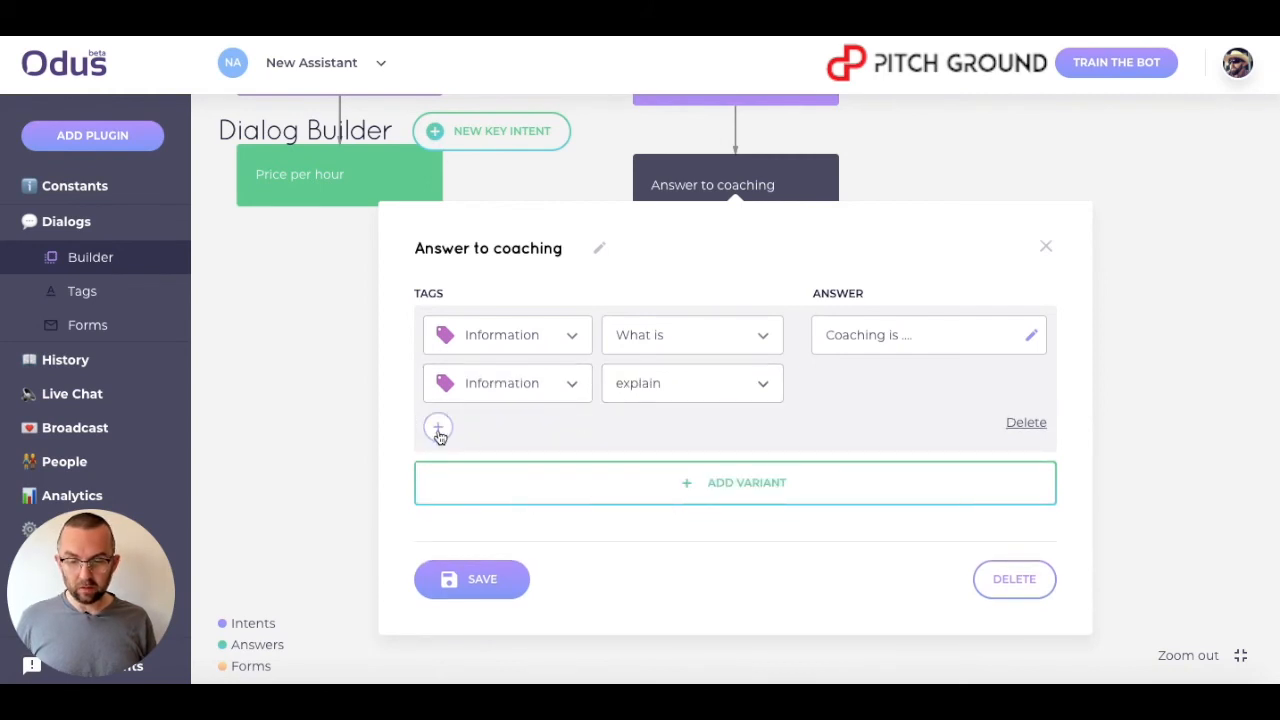
{"action": "left_click", "coordinate": [438, 428]}
{"action": "left_click", "coordinate": [503, 443]}
{"action": "left_click", "coordinate": [503, 546]}
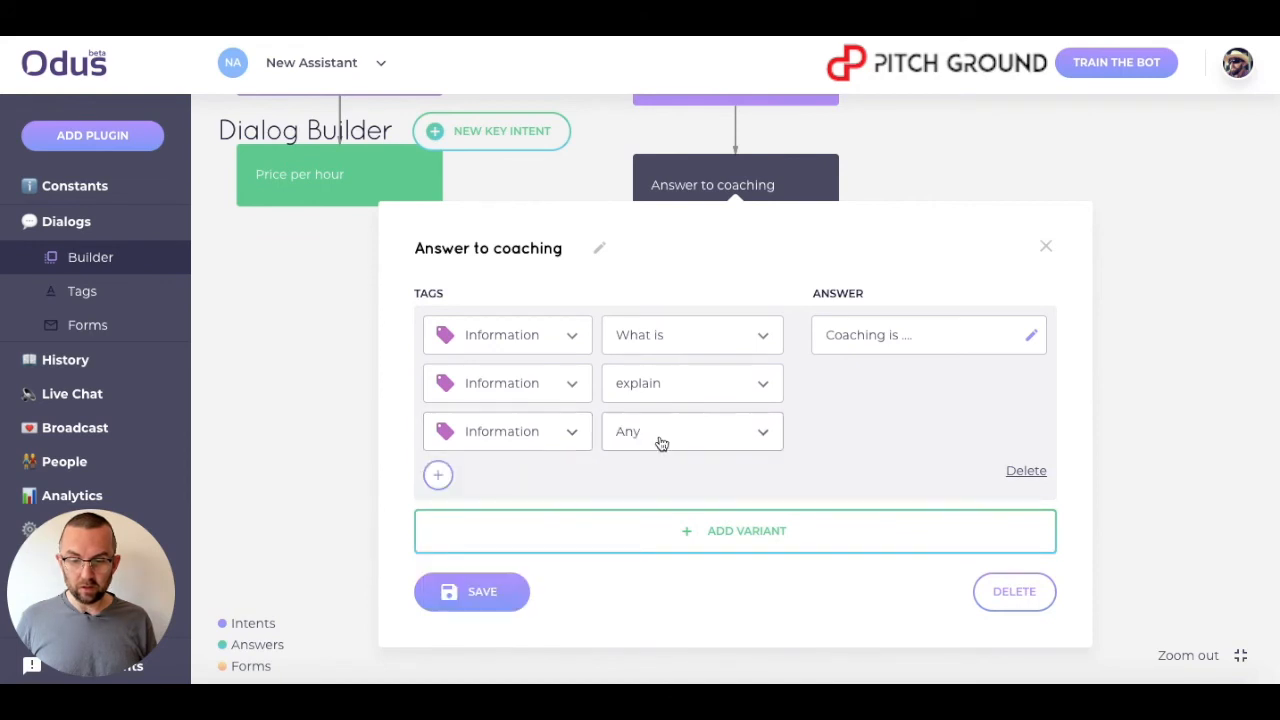
{"action": "left_click", "coordinate": [661, 443]}
{"action": "left_click", "coordinate": [674, 587]}
{"action": "left_click", "coordinate": [480, 595]}
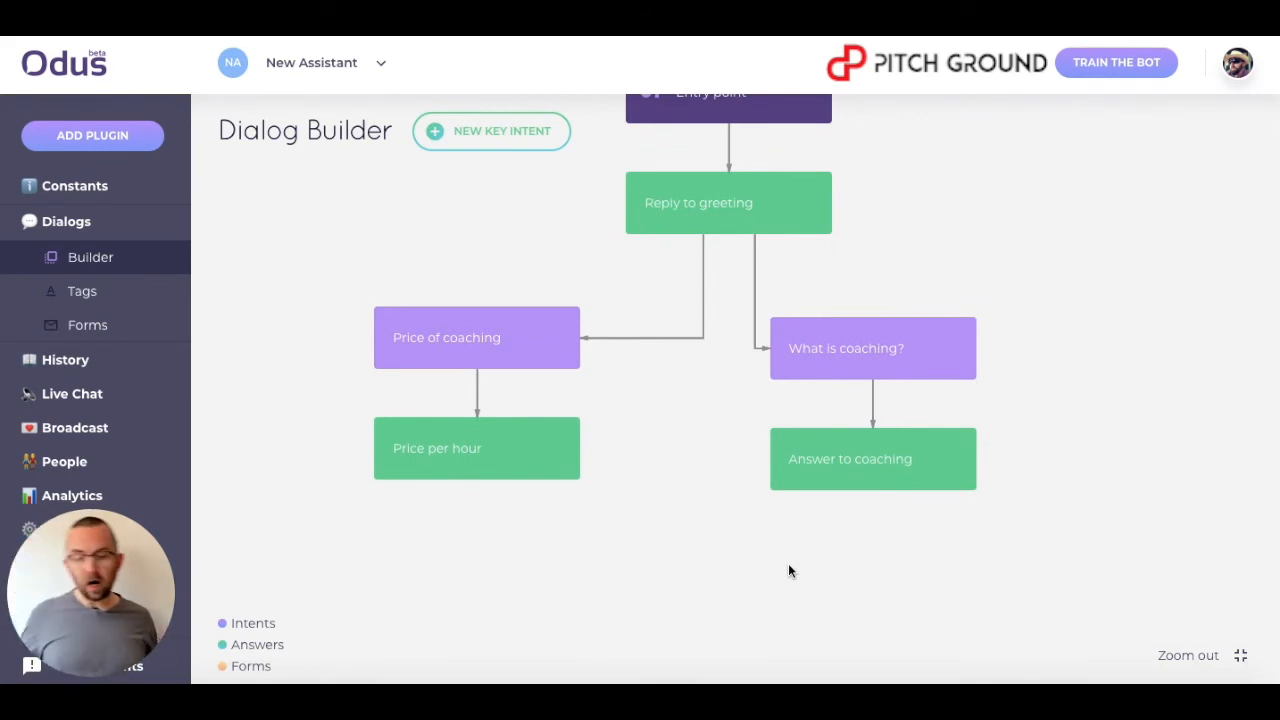
Start training the bot and confirm.
{"action": "left_click_drag", "start_coordinate": [754, 549], "coordinate": [757, 612]}
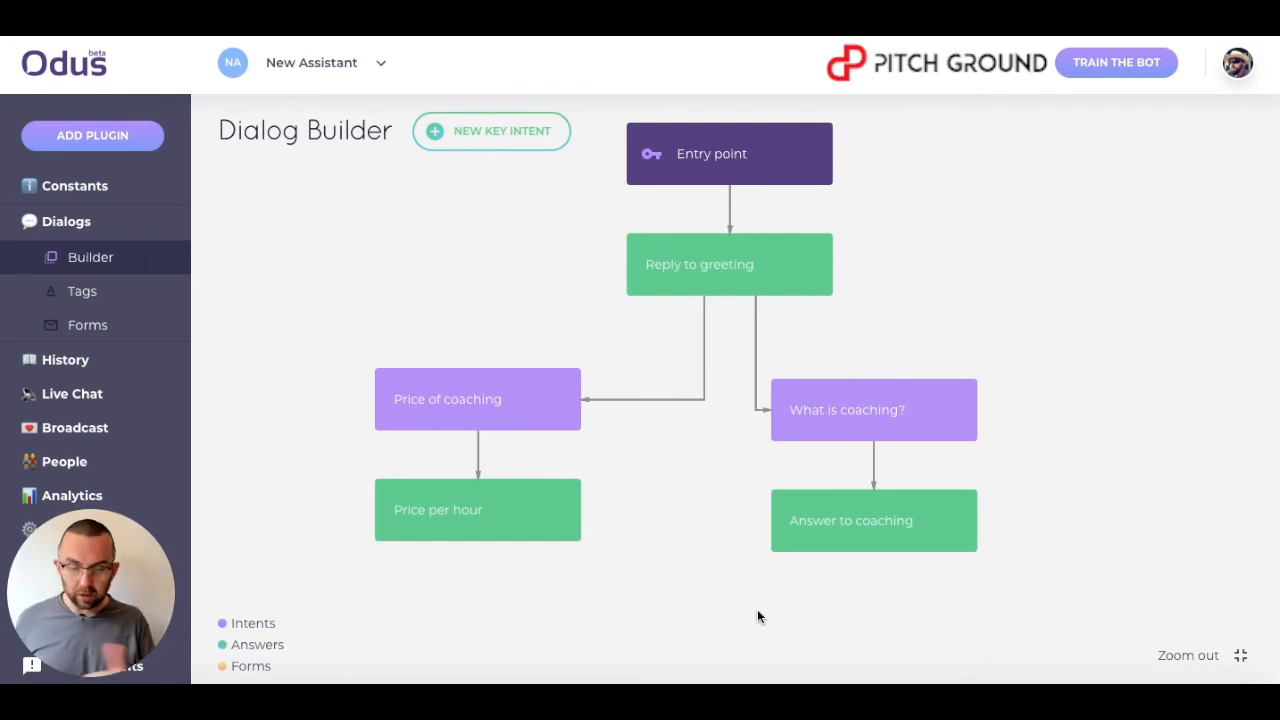
{"action": "left_click", "coordinate": [1113, 70]}
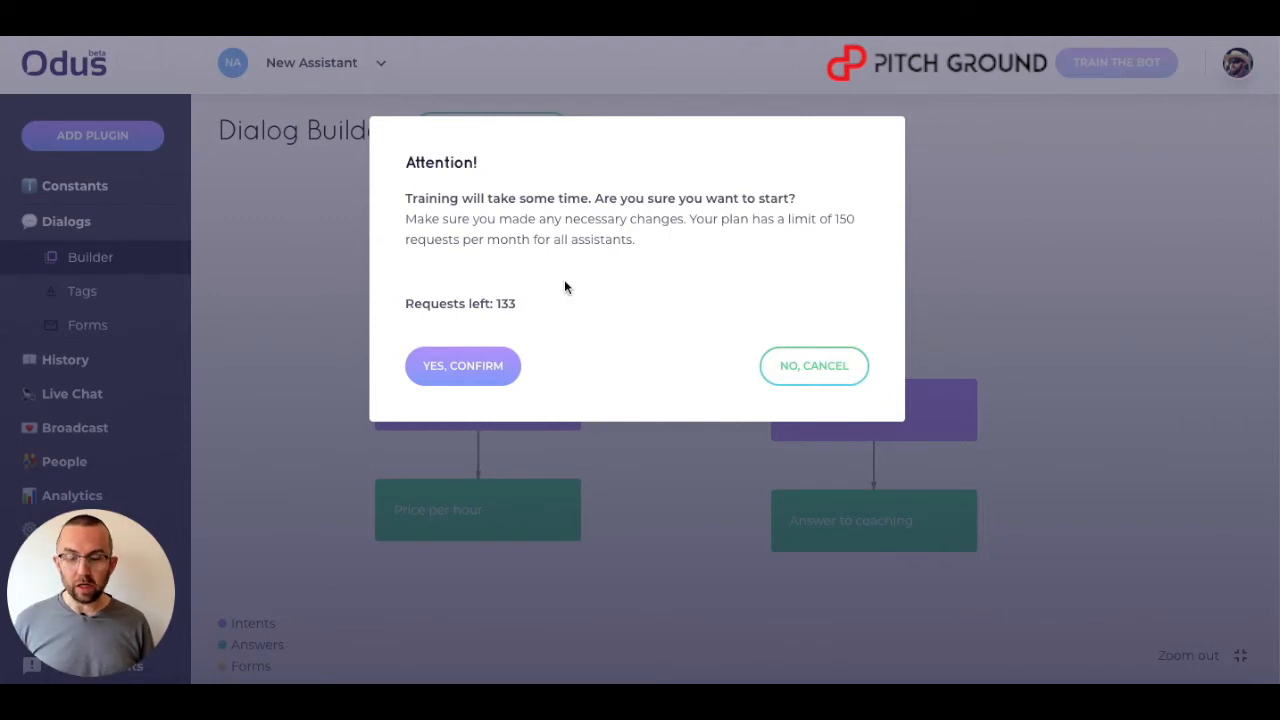
{"action": "left_click", "coordinate": [470, 364]}
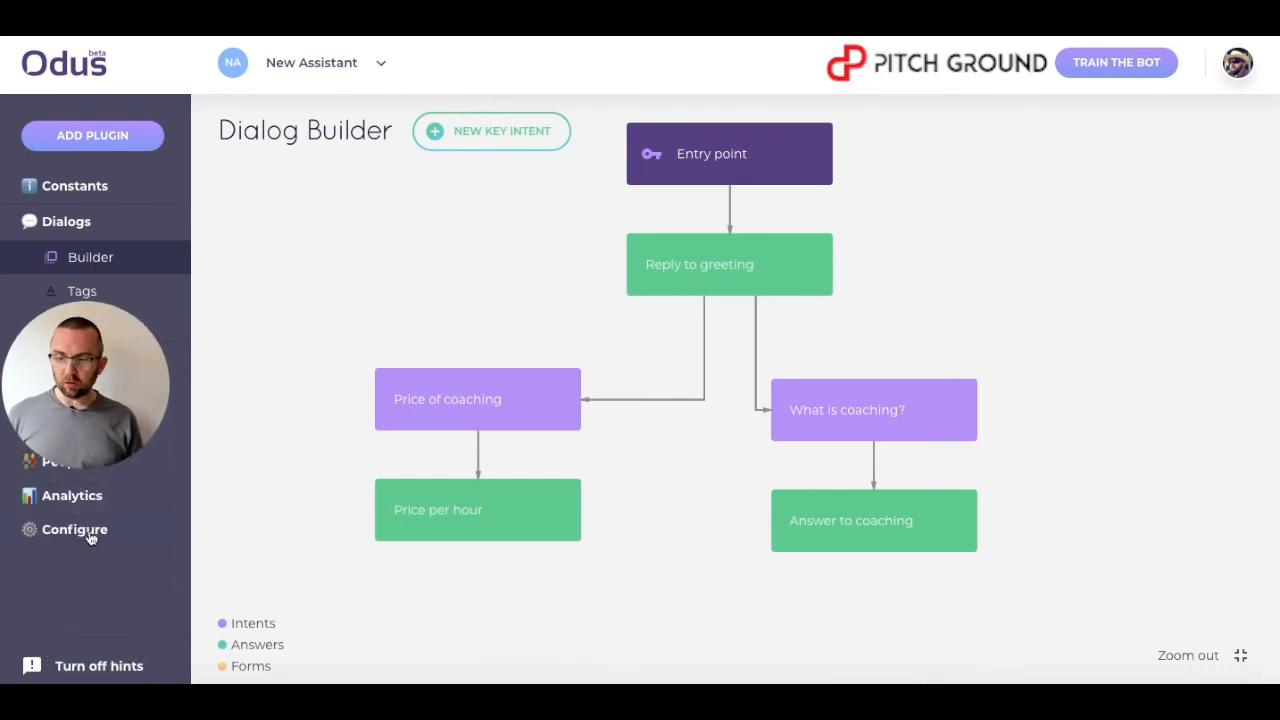
Generate the web widget code in the assistant's configuration.
{"action": "left_click", "coordinate": [90, 535]}
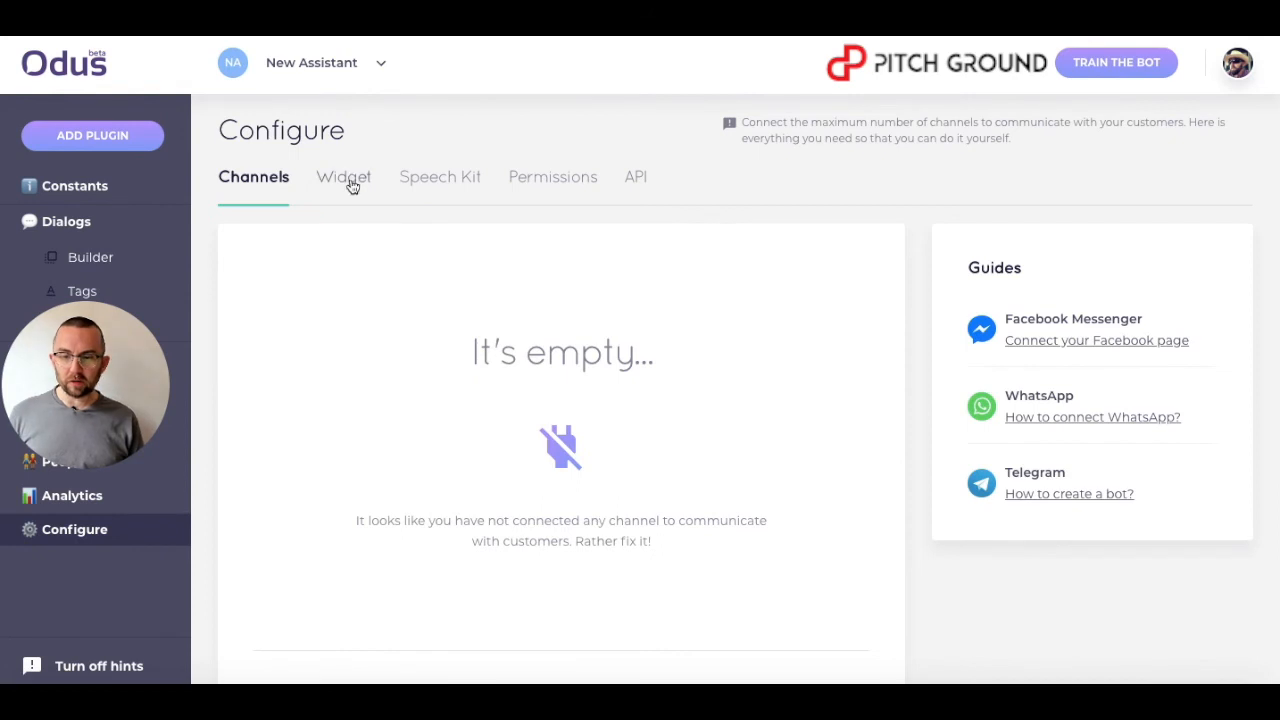
{"action": "left_click", "coordinate": [352, 185]}
{"action": "scroll", "coordinate": [505, 417], "scroll_direction": "down", "scroll_amount": 1}
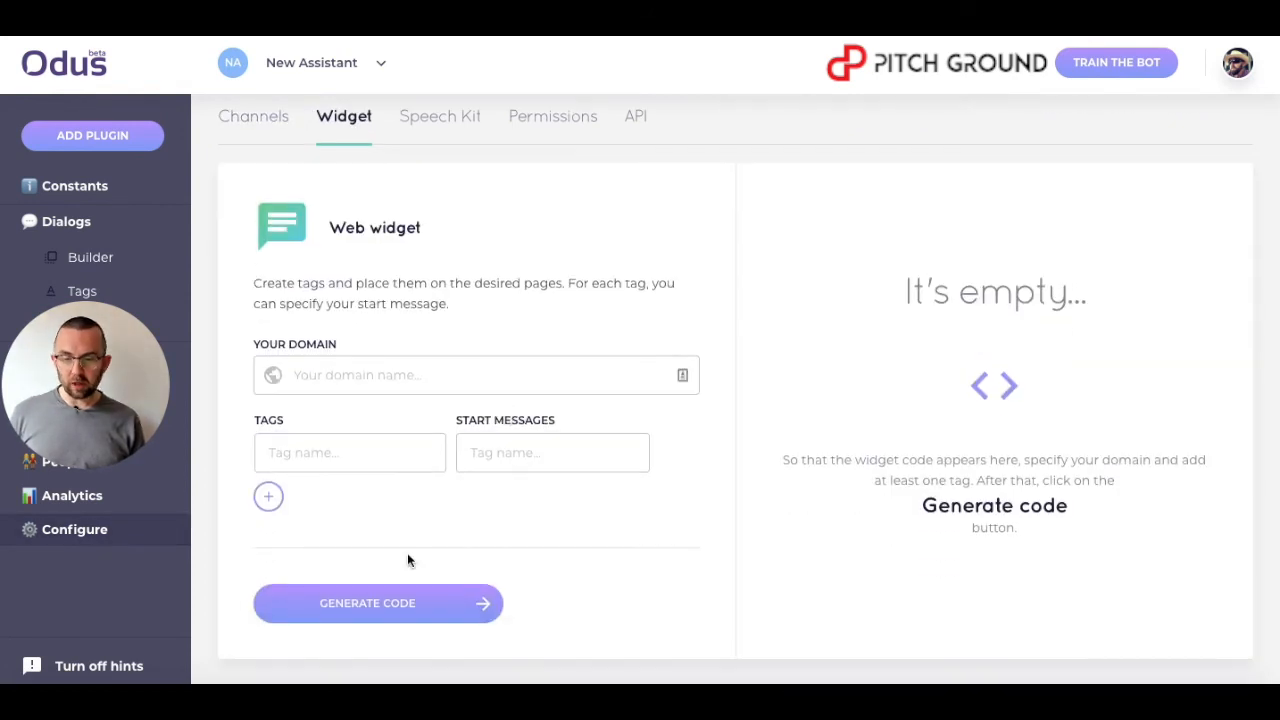
{"action": "left_click", "coordinate": [381, 606]}
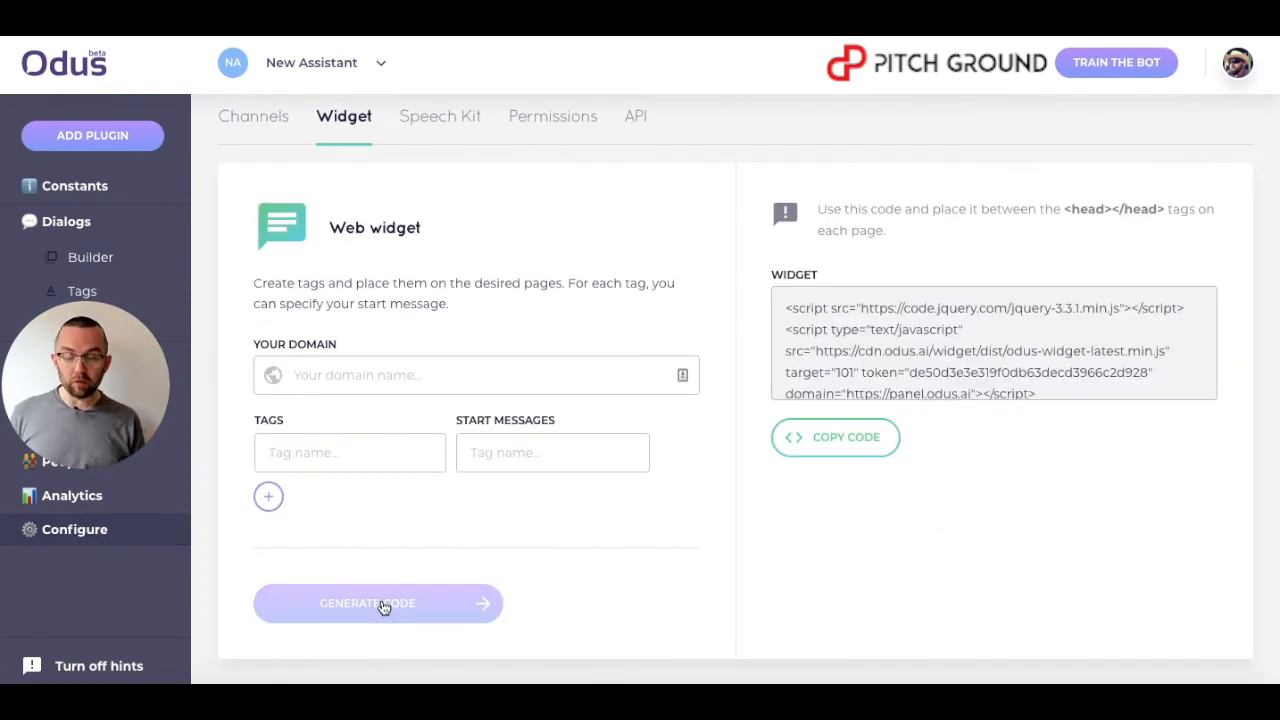
Copy the generated widget code and switch to the WordPress tab editing the chatbot snippet.
{"action": "left_click", "coordinate": [846, 436]}
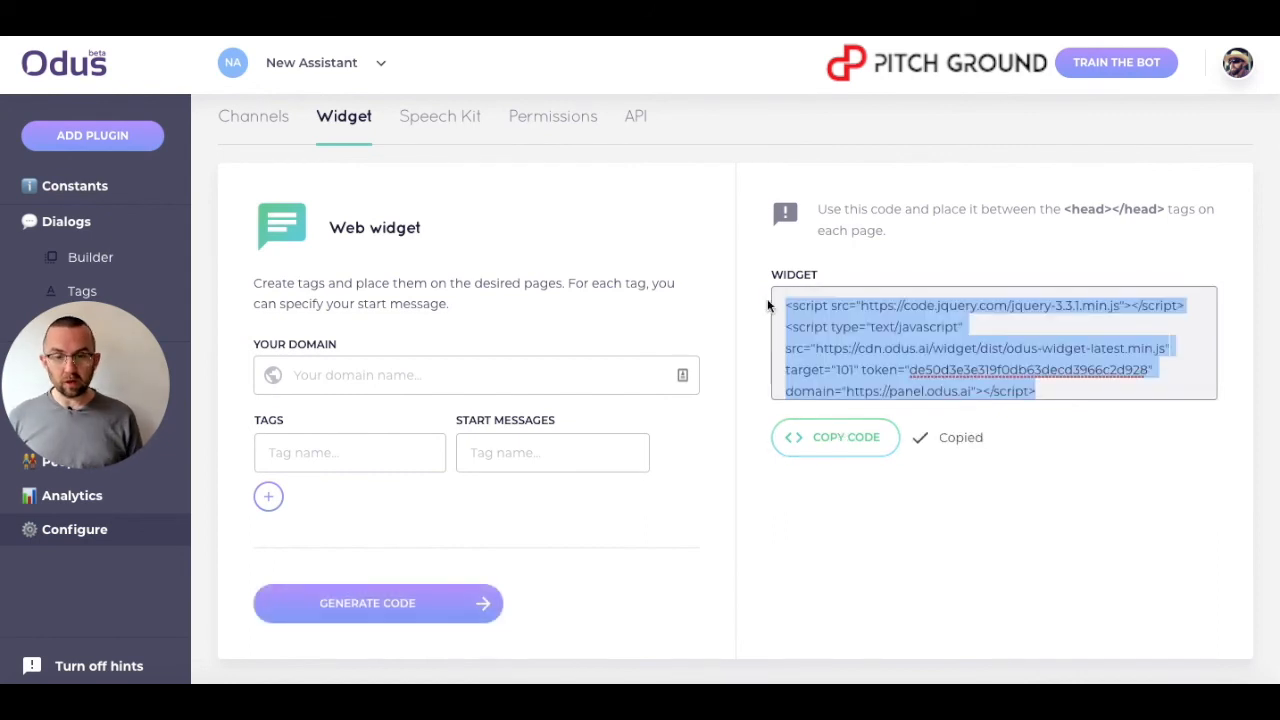
{"action": "mouse_move", "coordinate": [300, 680]}
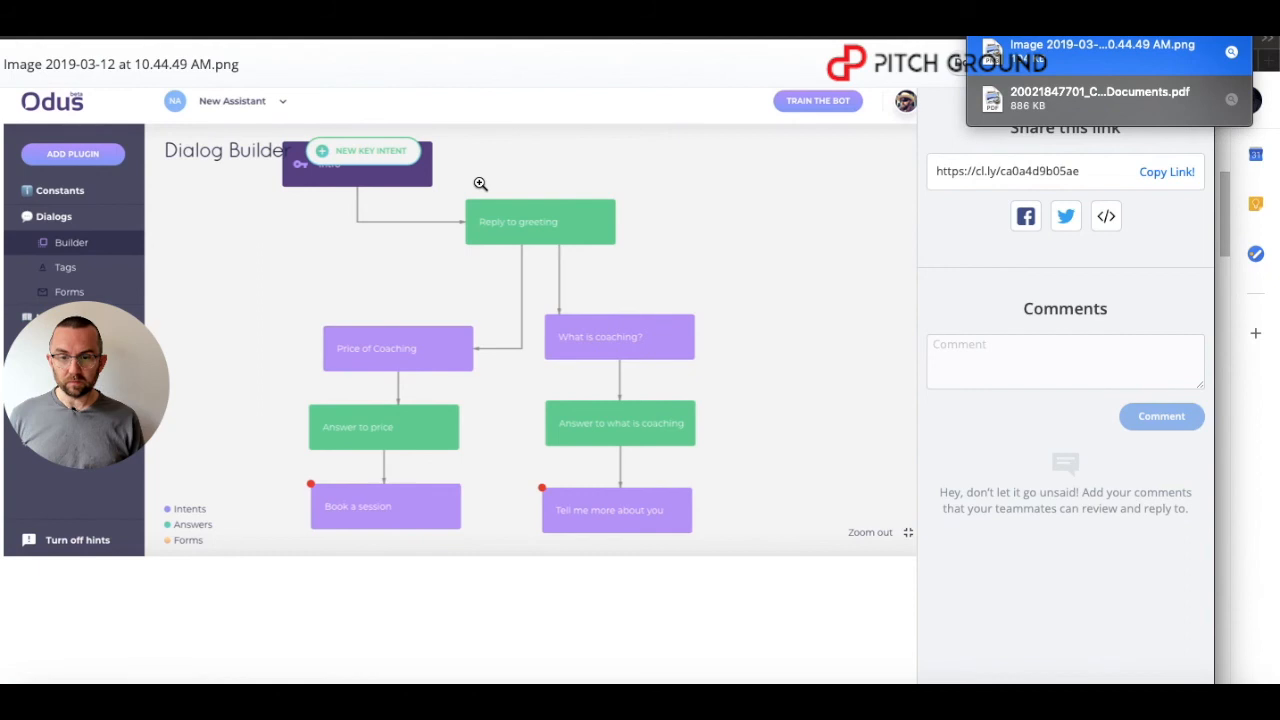
{"action": "left_click", "coordinate": [374, 37]}
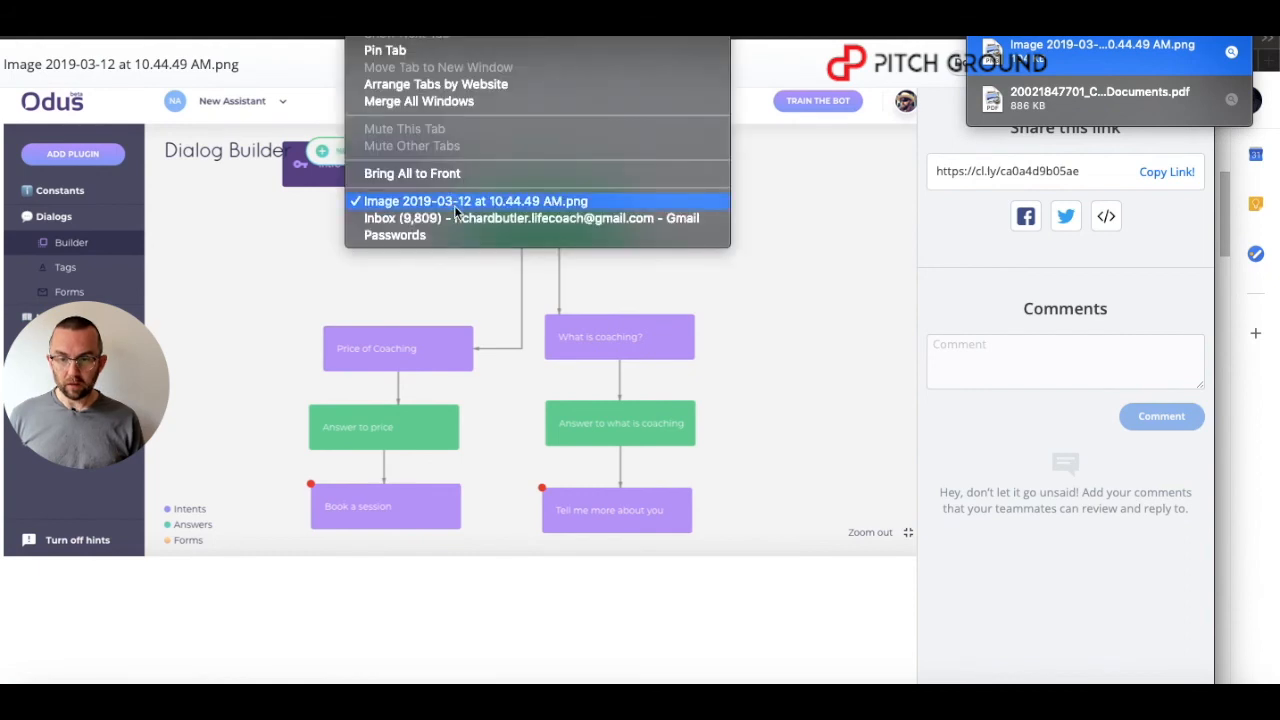
{"action": "left_click", "coordinate": [818, 205]}
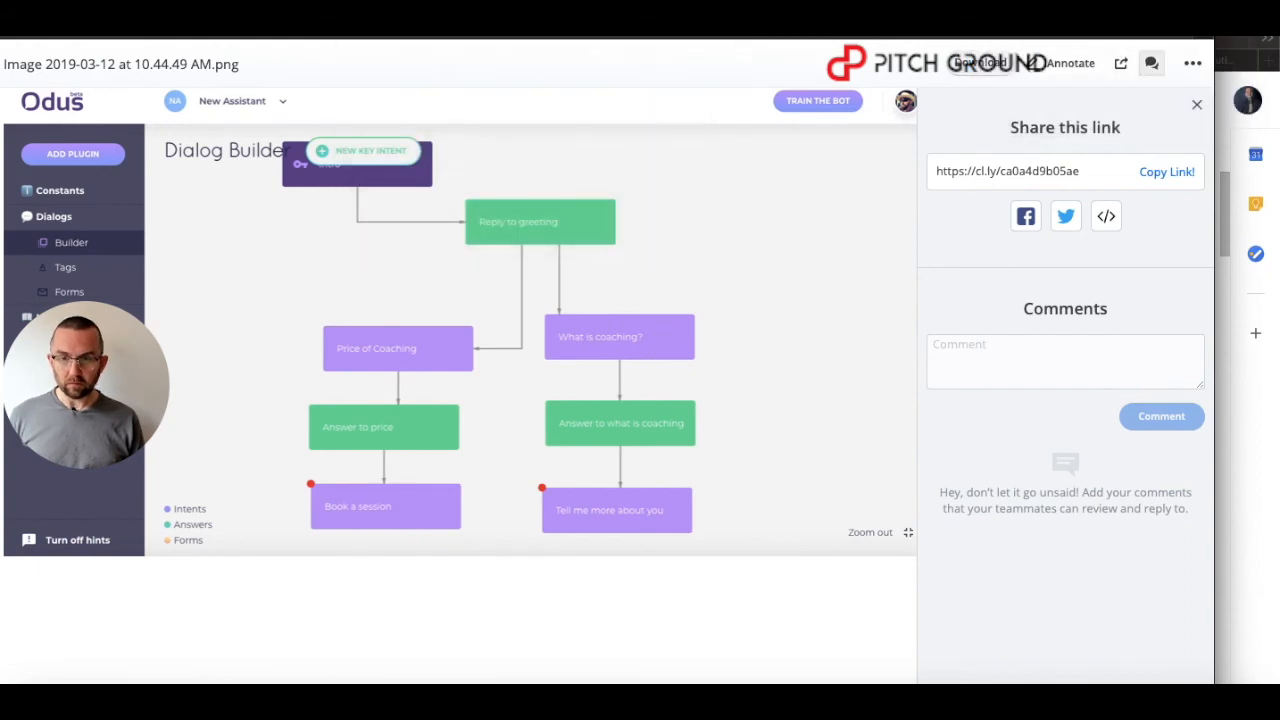
{"action": "left_click", "coordinate": [374, 37]}
{"action": "left_click", "coordinate": [438, 217]}
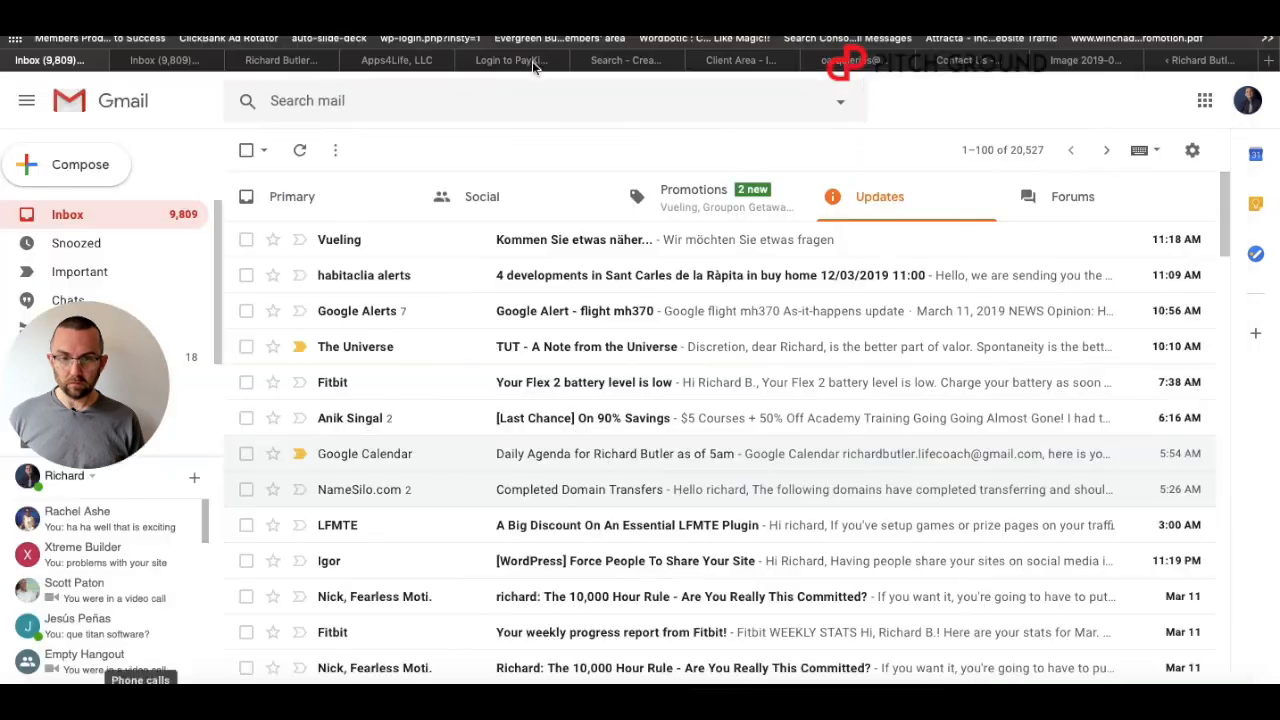
{"action": "left_click", "coordinate": [1183, 62]}
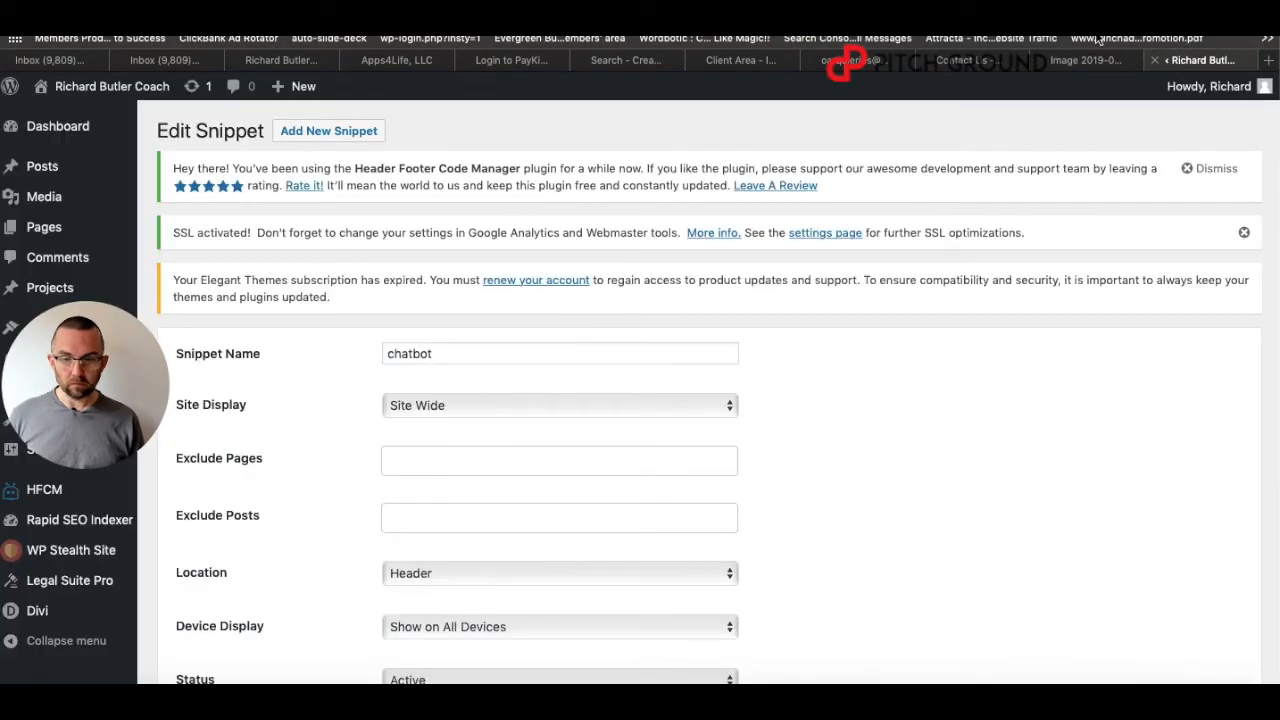
Replace the chatbot snippet's code with the copied widget code and update the snippet.
{"action": "scroll", "coordinate": [333, 478], "scroll_direction": "down", "scroll_amount": 8}
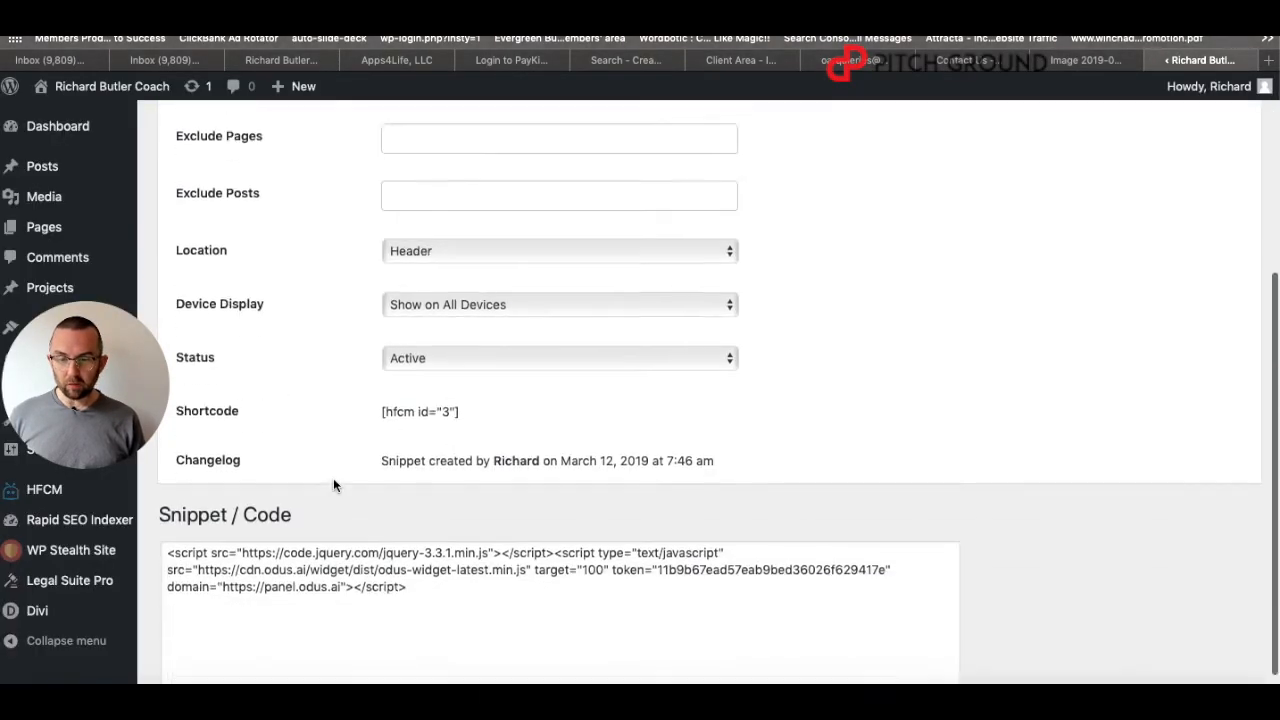
{"action": "left_click", "coordinate": [423, 531]}
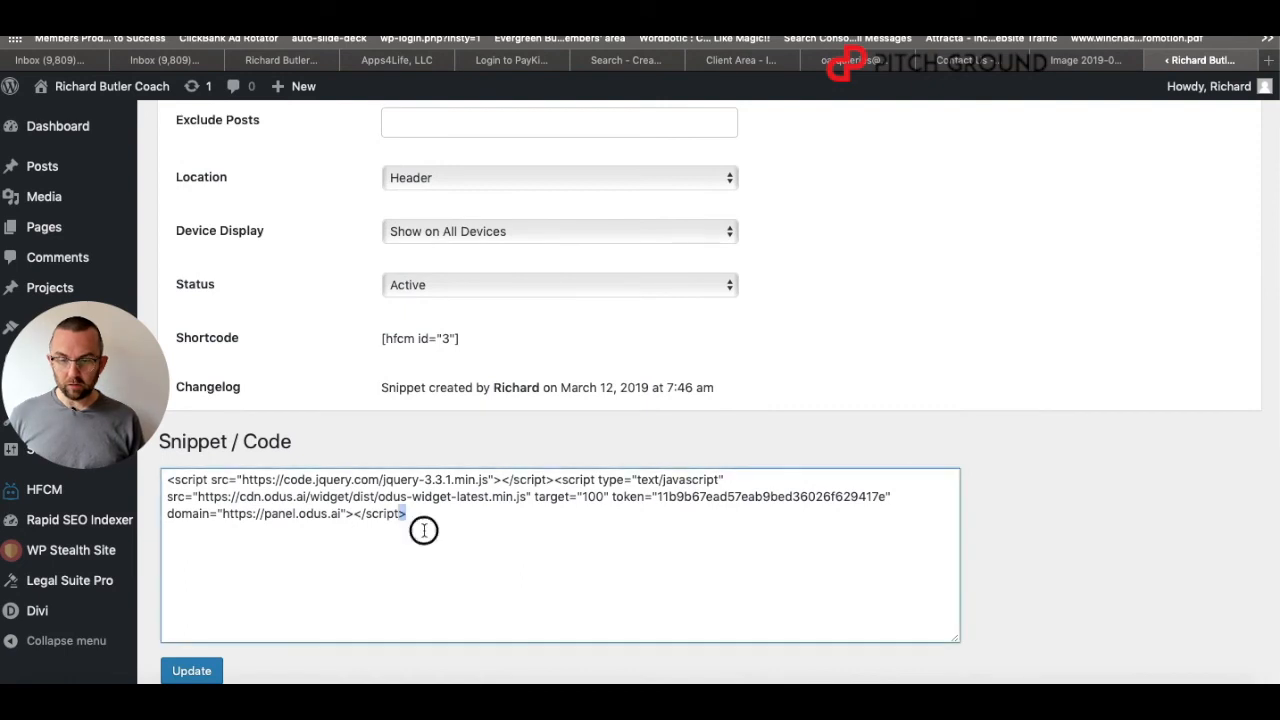
{"action": "key", "text": "ctrl+a"}
{"action": "mouse_move", "coordinate": [117, 460]}
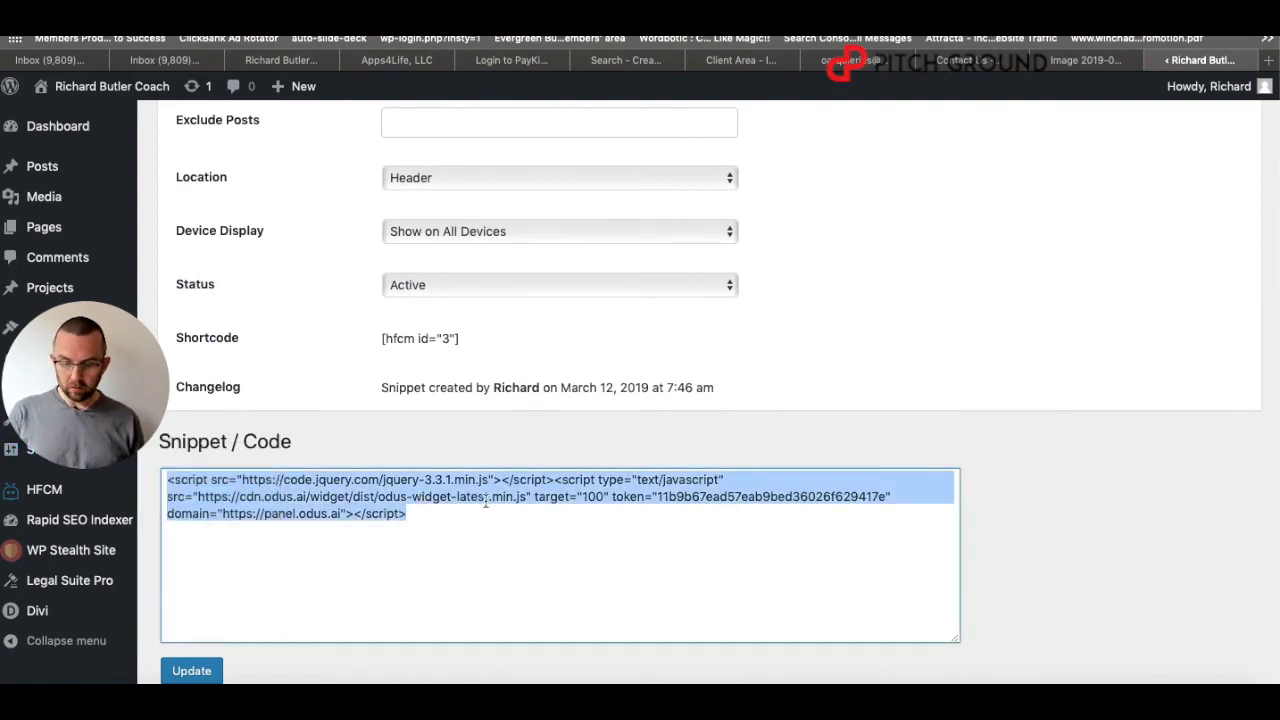
{"action": "key", "text": "ctrl+v"}
{"action": "left_click", "coordinate": [211, 676]}
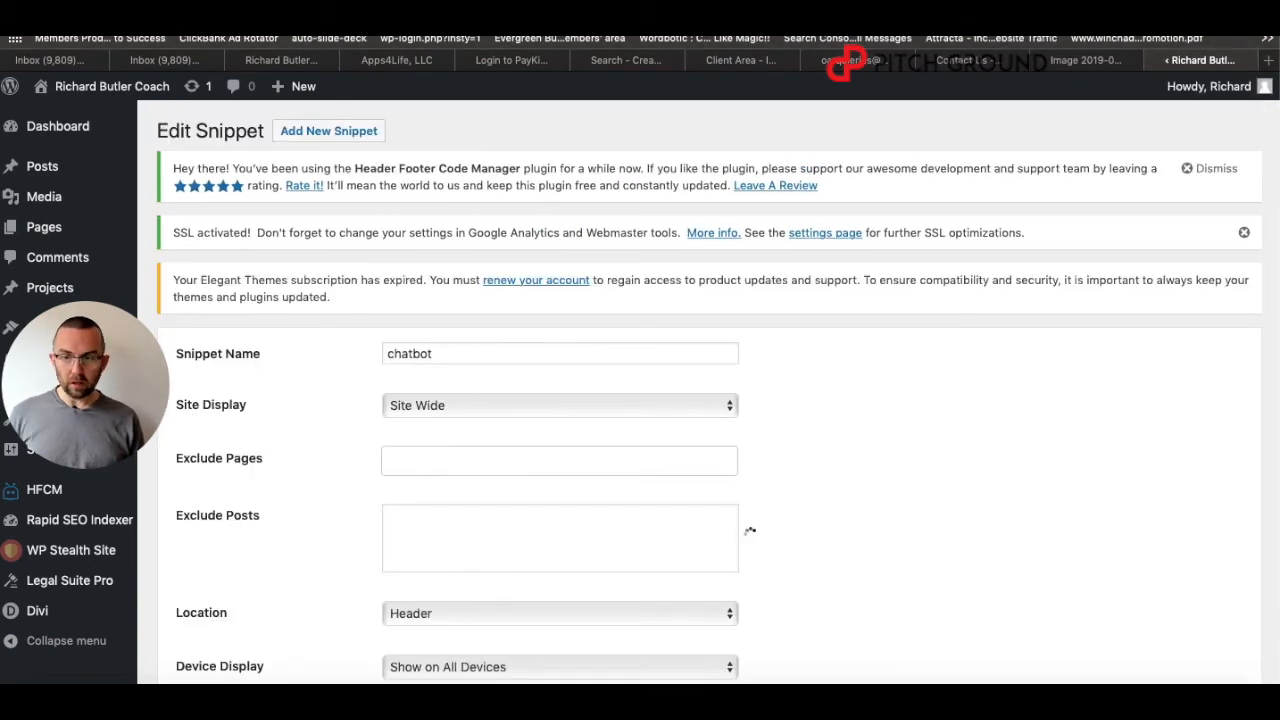
Open the coaching website in a new private browsing window.
{"action": "left_click", "coordinate": [106, 2]}
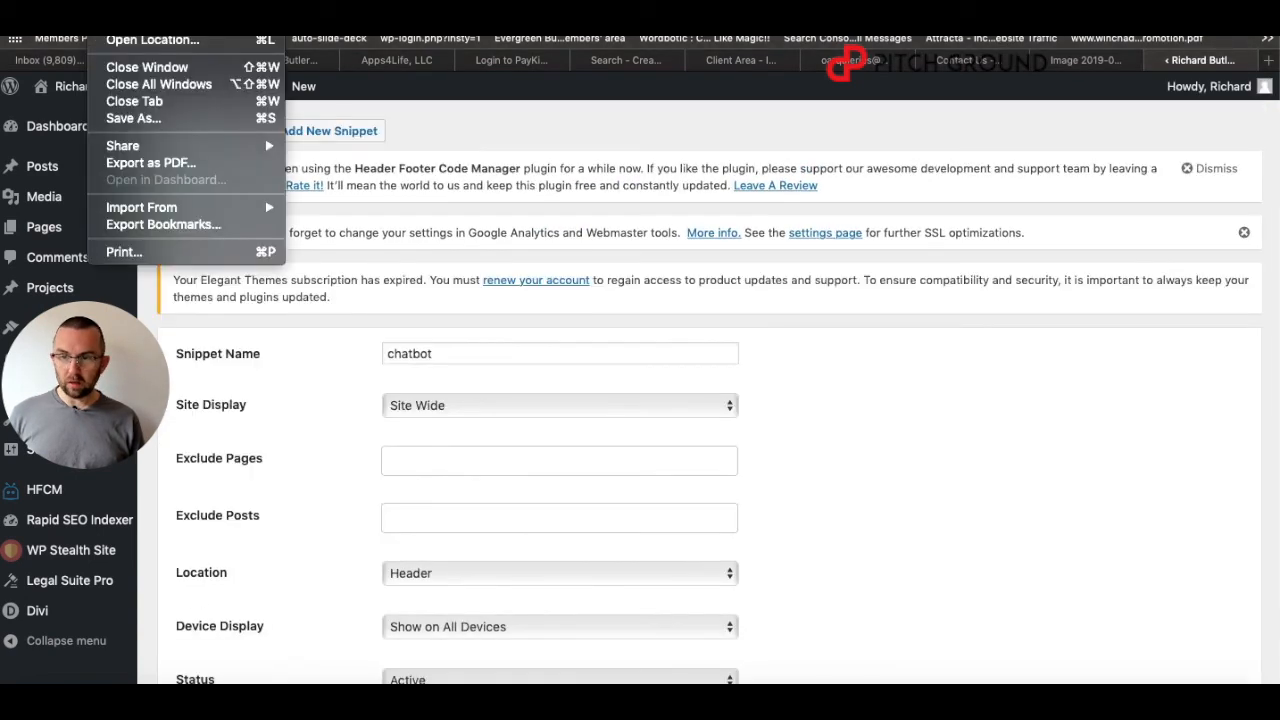
{"action": "left_click", "coordinate": [160, 2]}
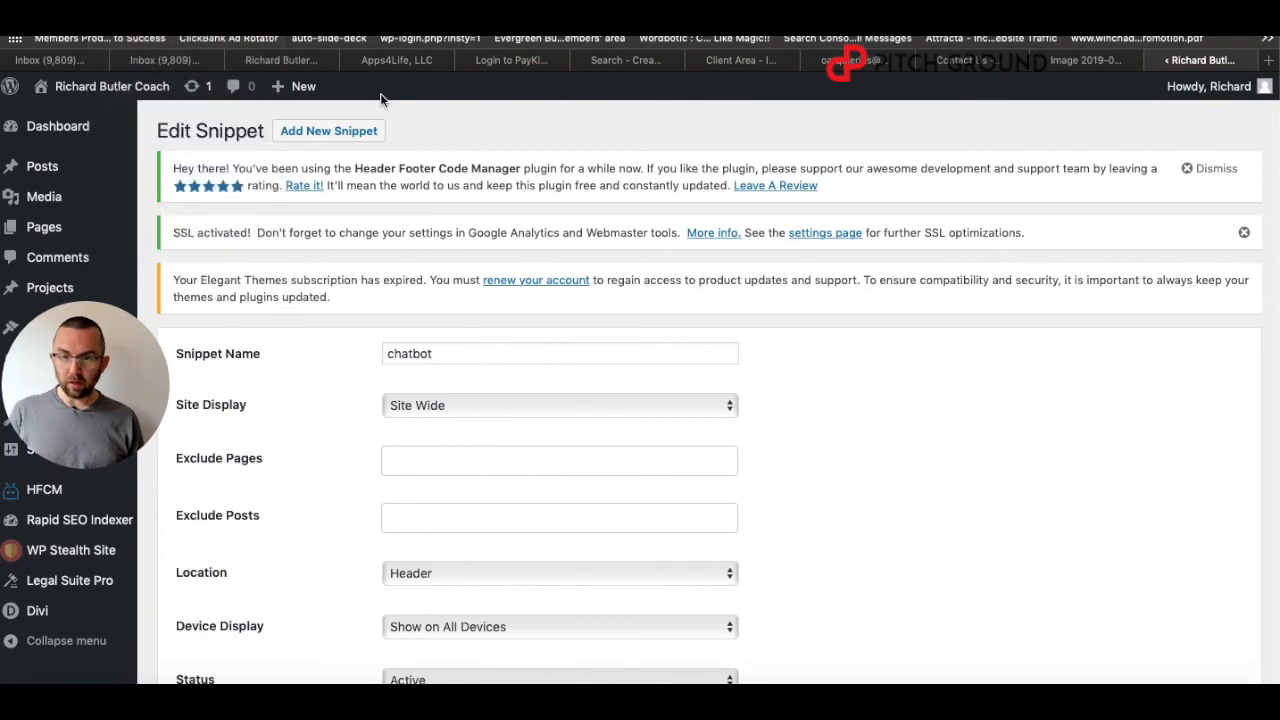
{"action": "type", "text": "richard"}
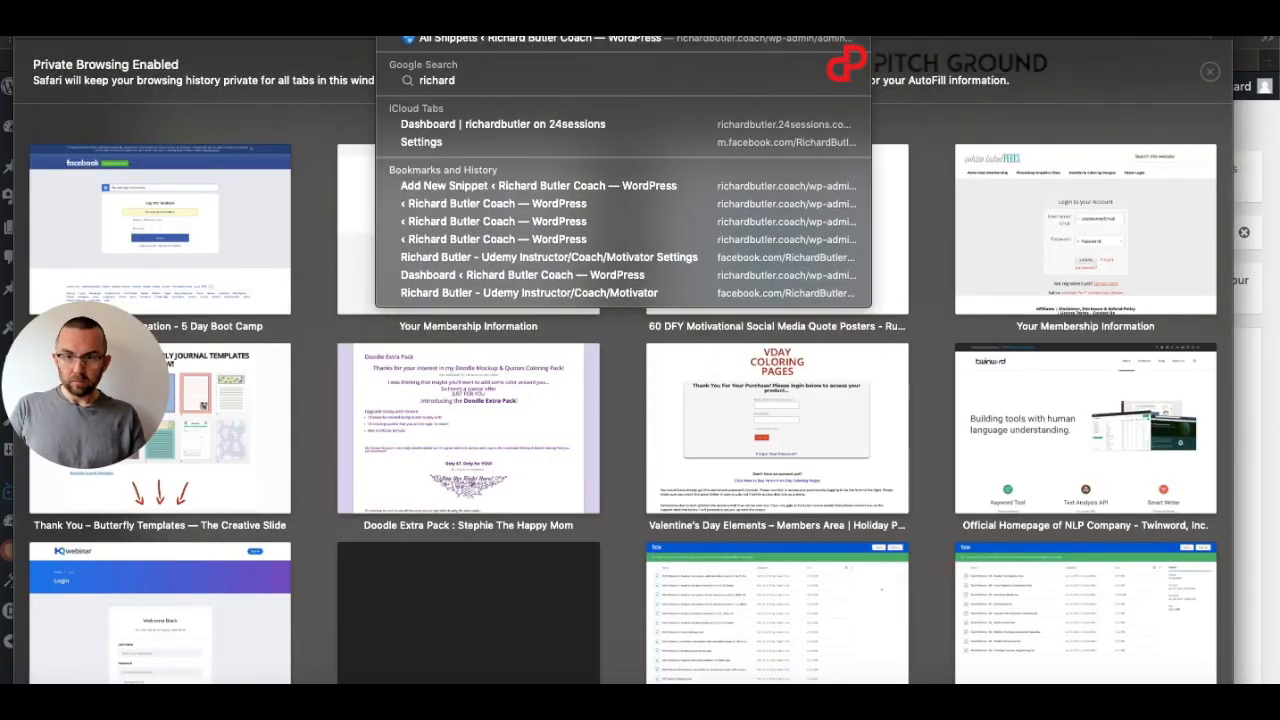
{"action": "key", "text": "Return"}
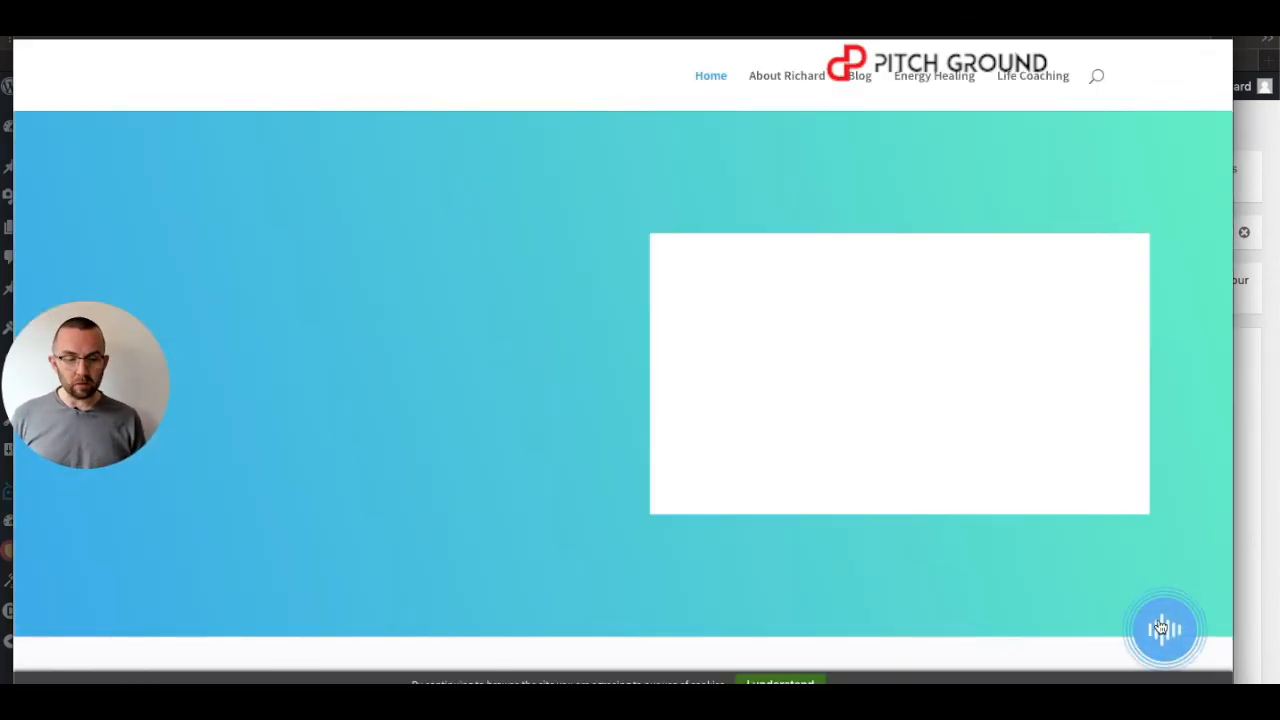
Open the site's chat widget and send the bot the greeting 'hi'.
{"action": "left_click", "coordinate": [1160, 627]}
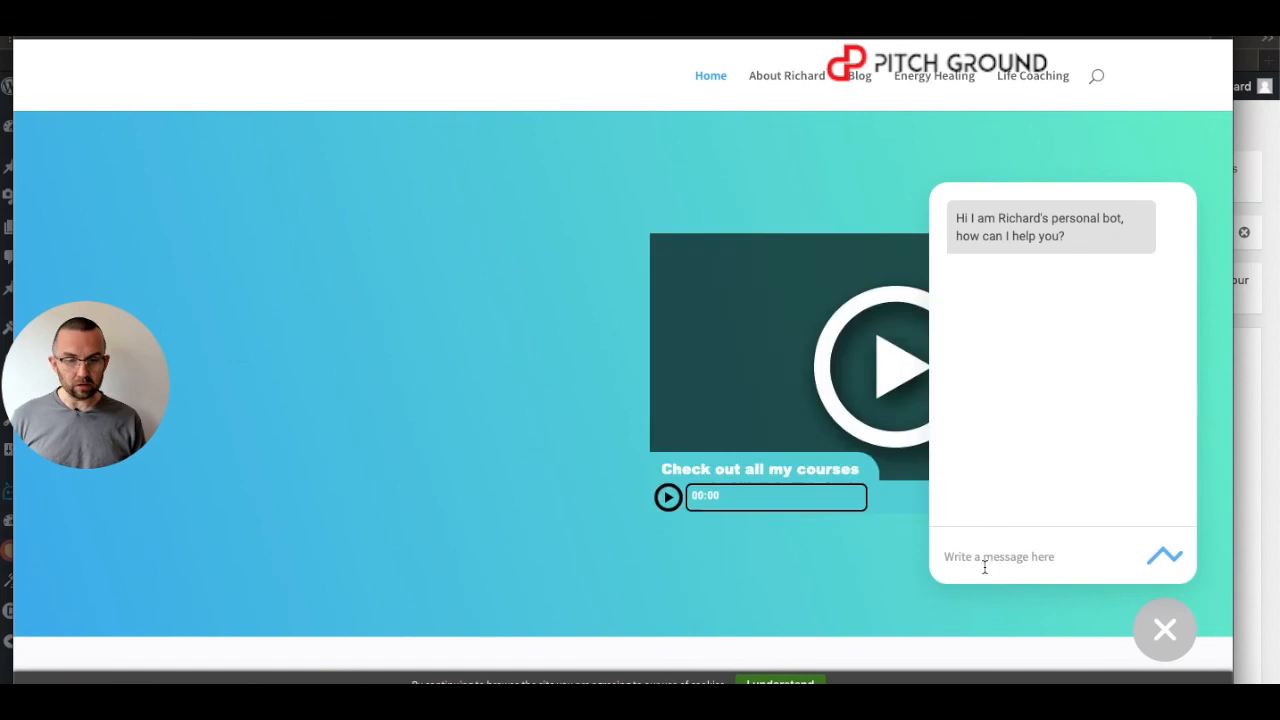
{"action": "type", "text": "hi"}
{"action": "key", "text": "Return"}
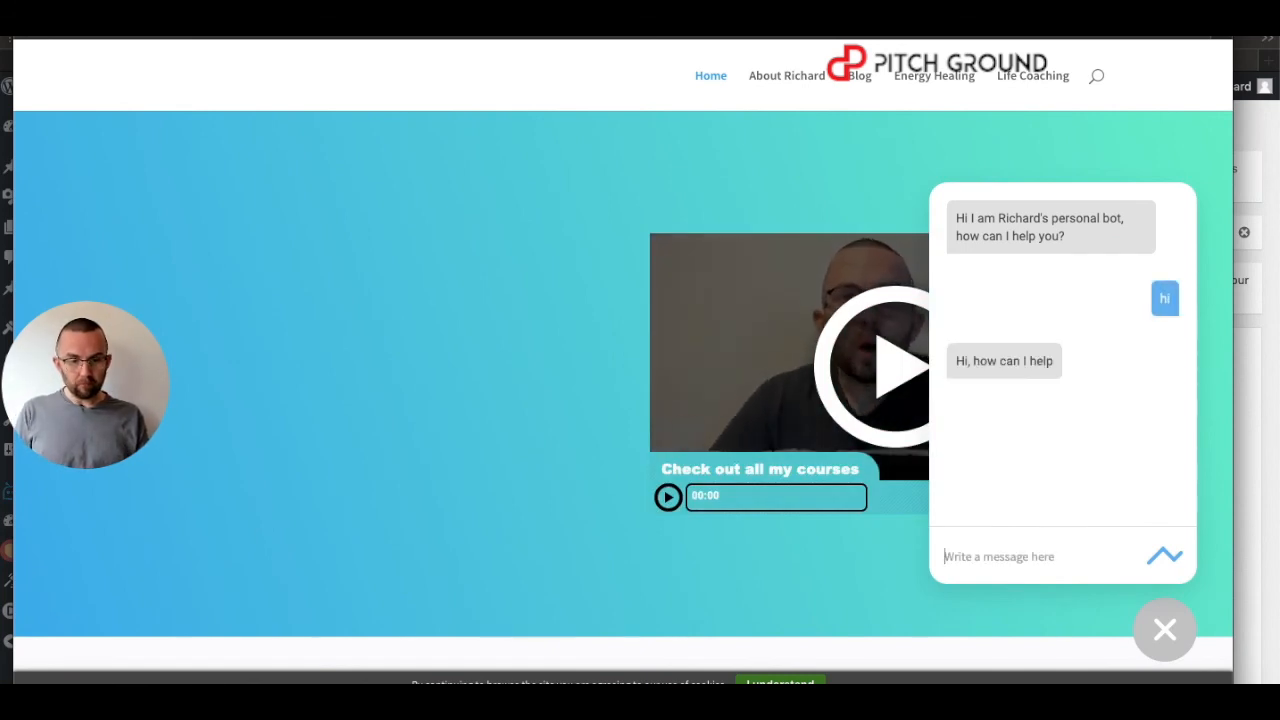
Test the bot by sending 'Price of coaching' and then 'what is coaching?'.
{"action": "type", "text": "Pr"}
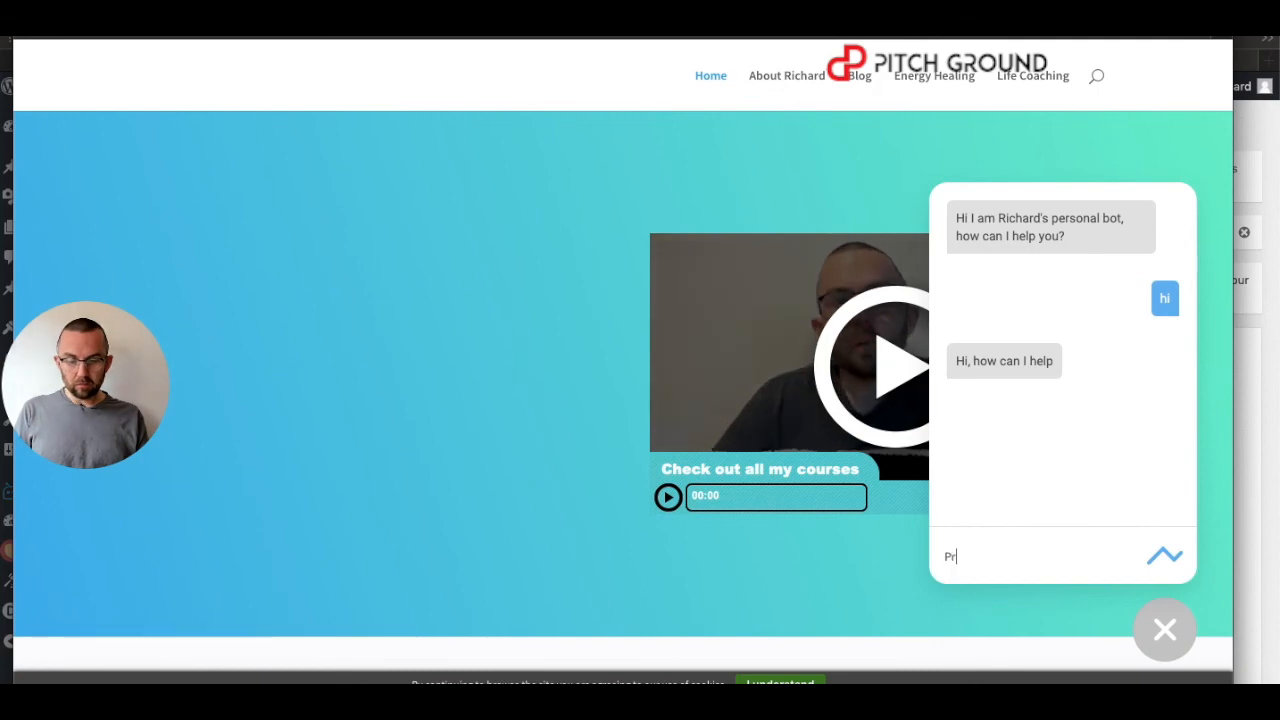
{"action": "type", "text": "ice of coaching"}
{"action": "key", "text": "Return"}
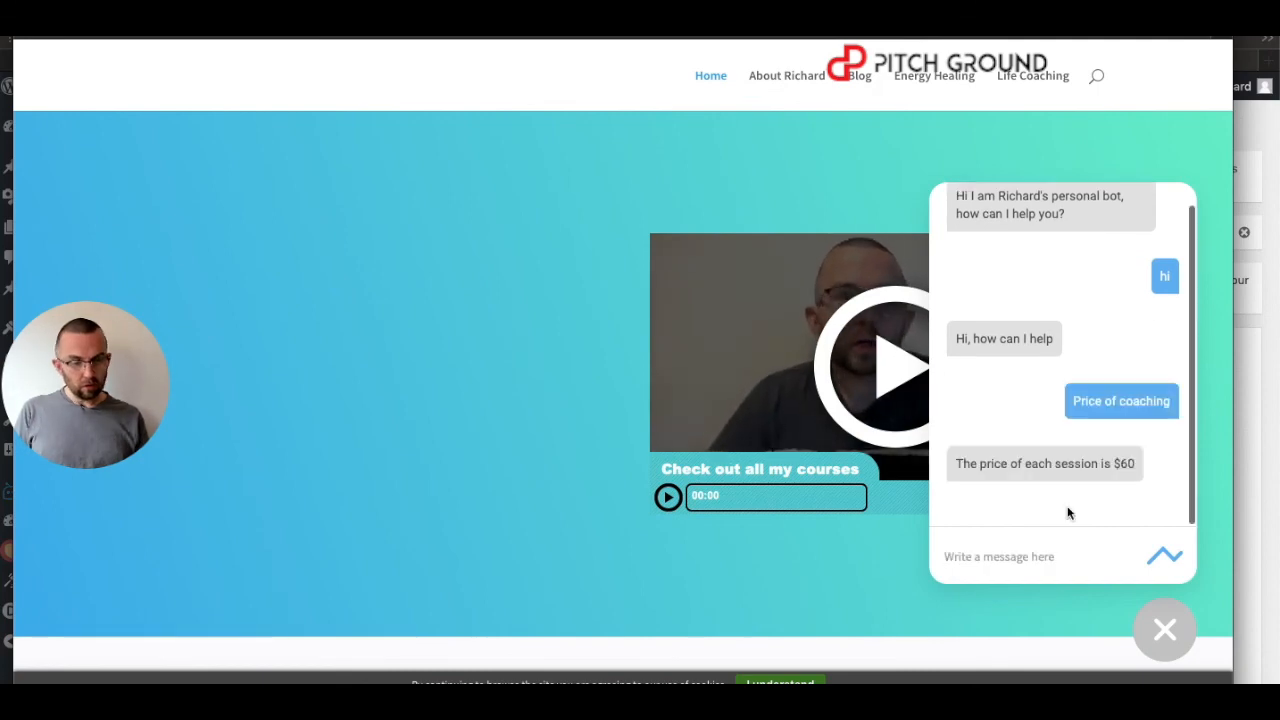
{"action": "type", "text": "what is oa"}
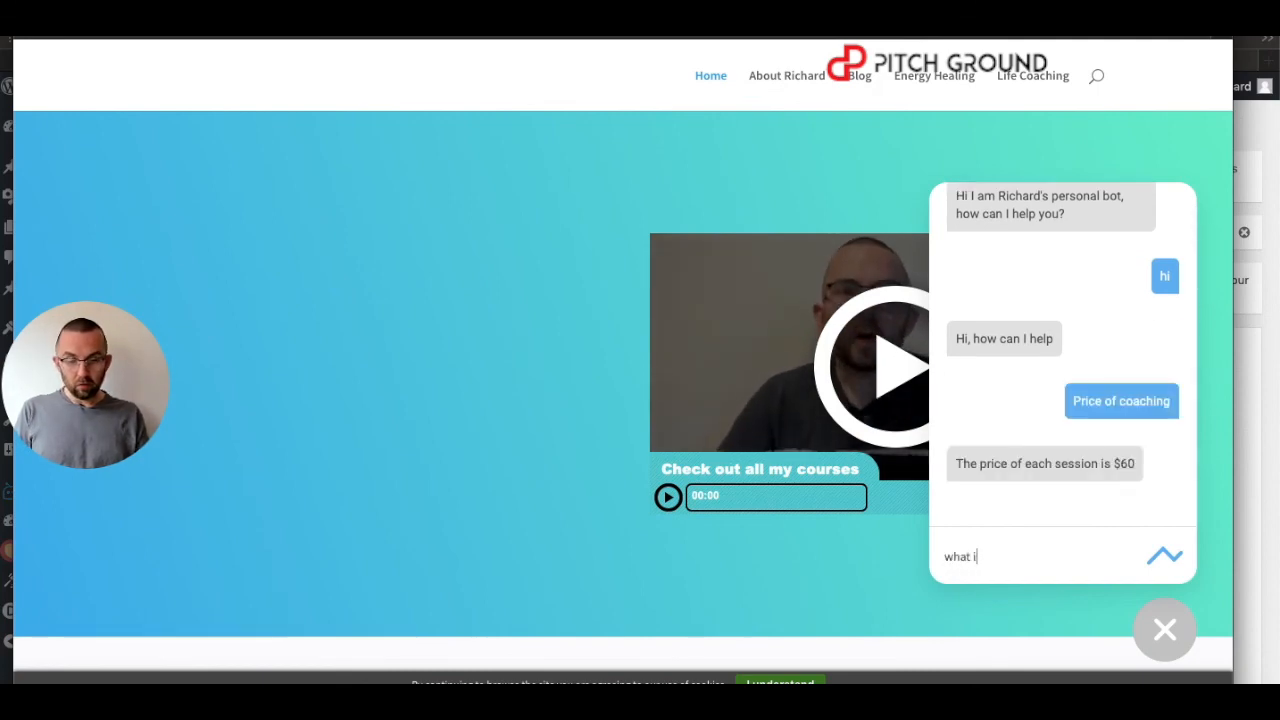
{"action": "key", "text": "BackSpace"}
{"action": "key", "text": "BackSpace"}
{"action": "type", "text": "coaching?"}
{"action": "key", "text": "Return"}
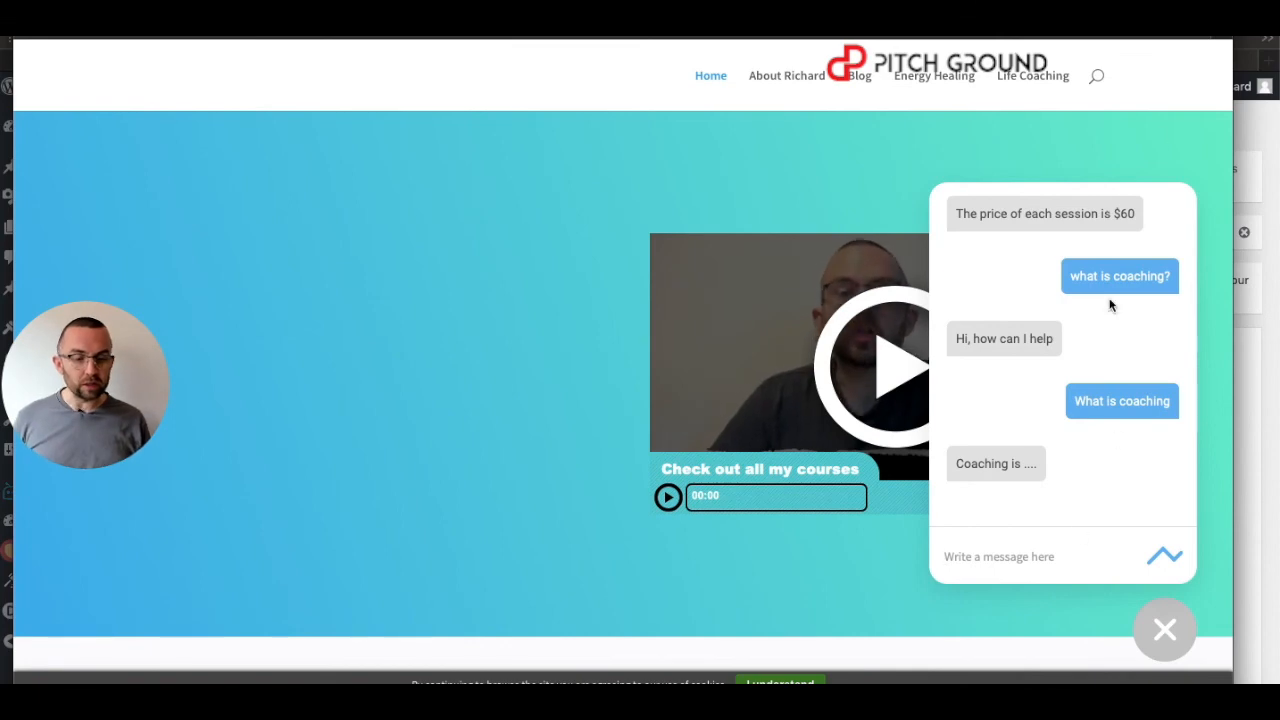
Ask the bot 'How much is coaching?', then resend it as 'How much is coaching'.
{"action": "left_click", "coordinate": [1084, 559]}
{"action": "type", "text": "Ho"}
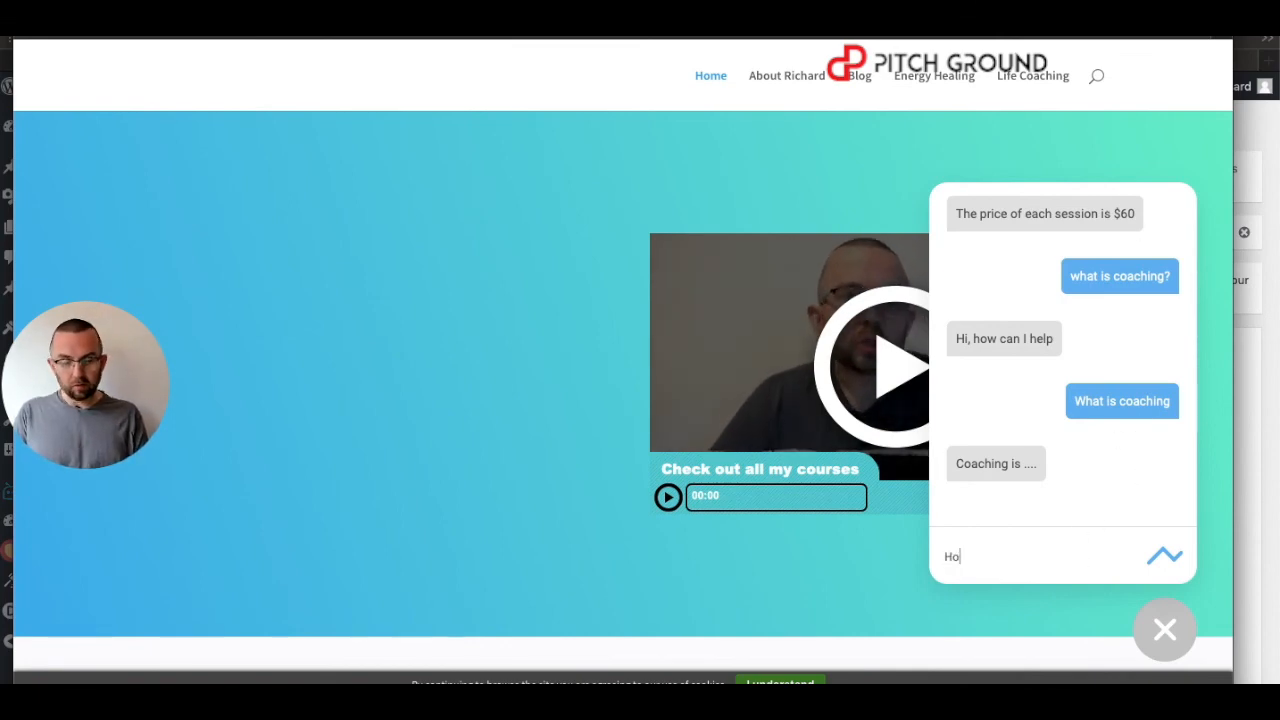
{"action": "type", "text": "w much is coaching?"}
{"action": "key", "text": "Return"}
{"action": "type", "text": "How m"}
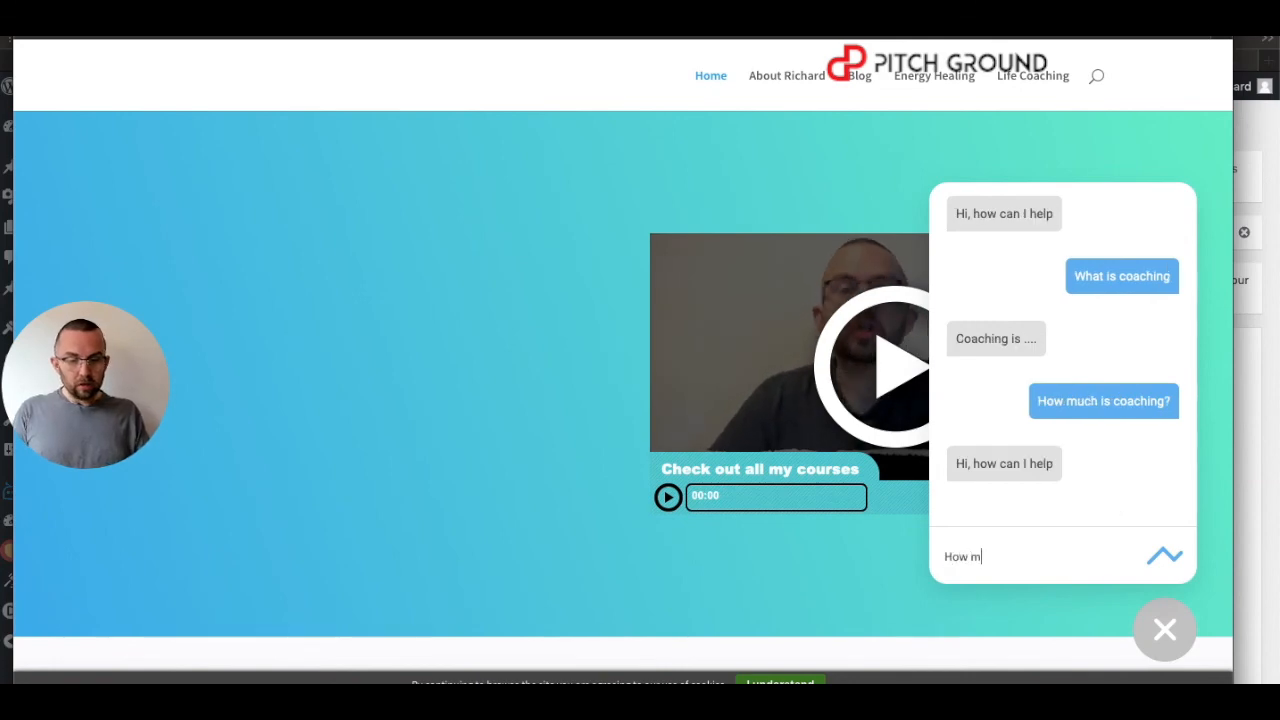
{"action": "type", "text": "uch is coaching"}
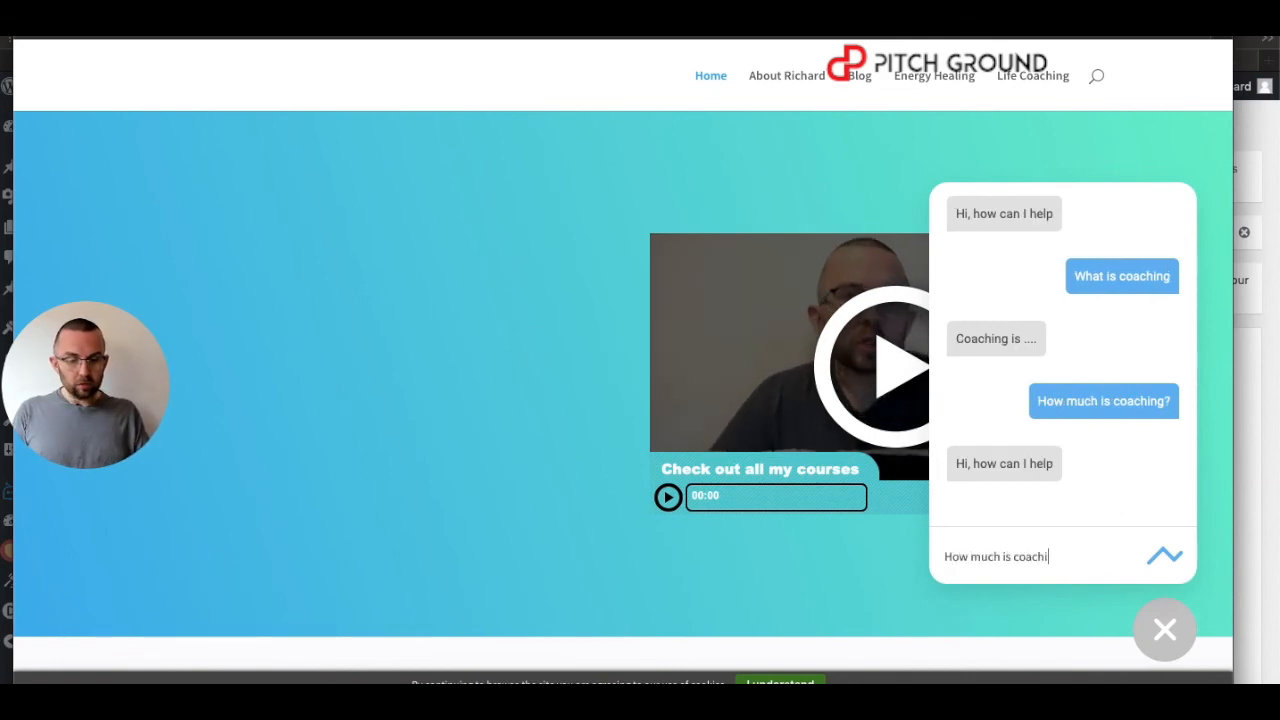
{"action": "key", "text": "Return"}
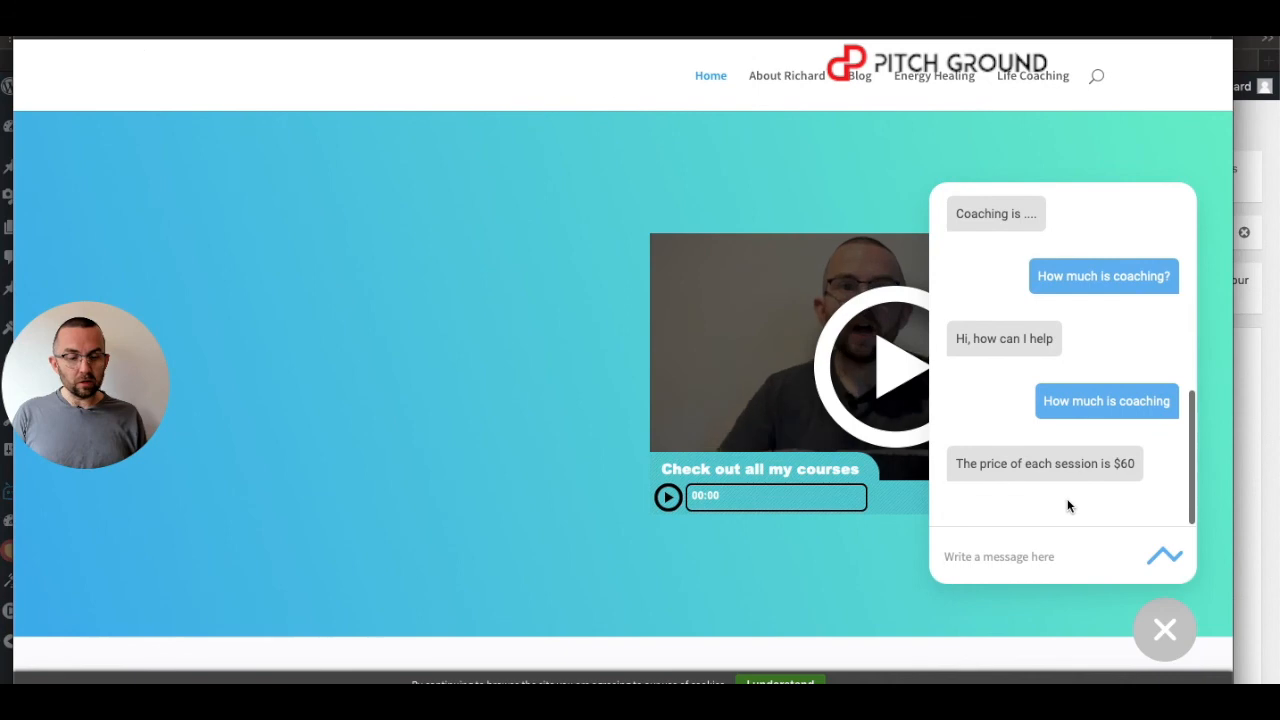